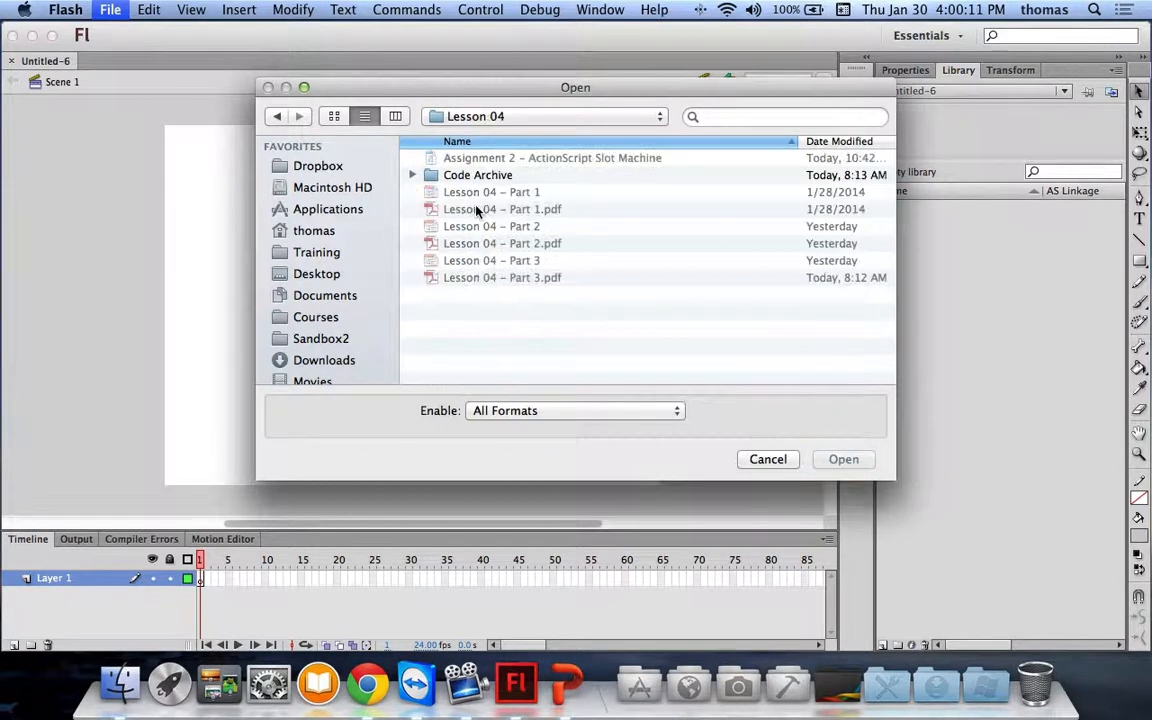
# Open 08End.fla from the Code Archive folder and show its document properties.
pyautogui.doubleClick(470, 175)
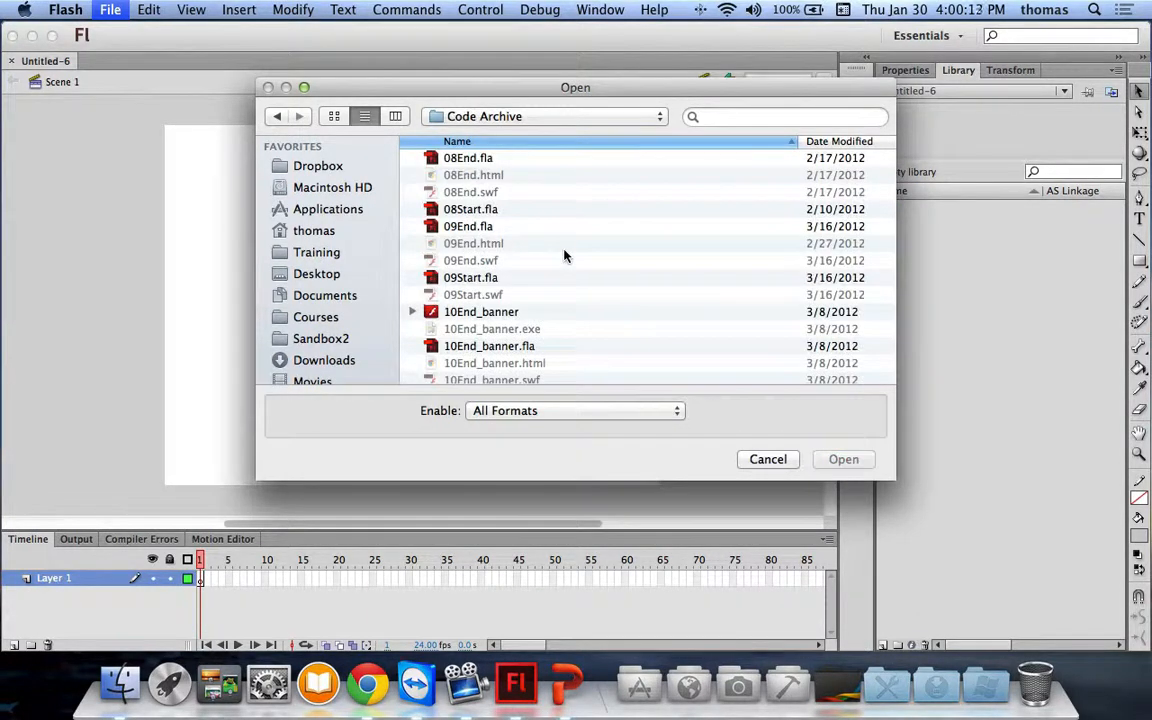
pyautogui.click(462, 158)
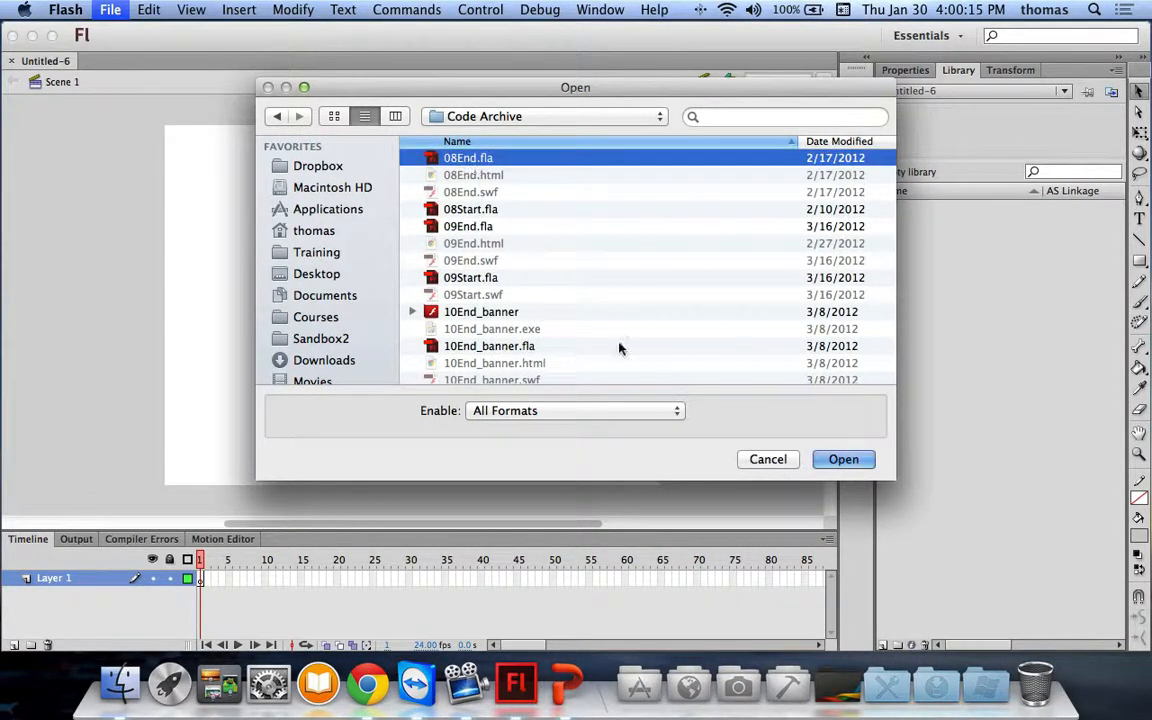
pyautogui.click(843, 460)
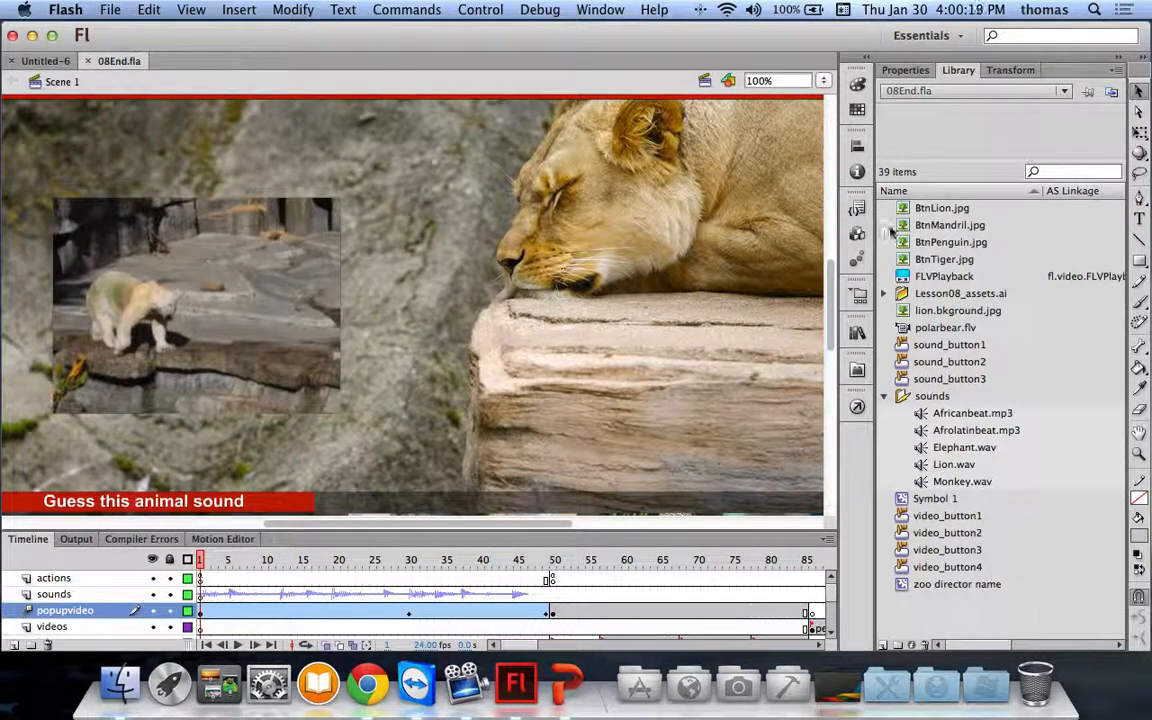
pyautogui.click(905, 72)
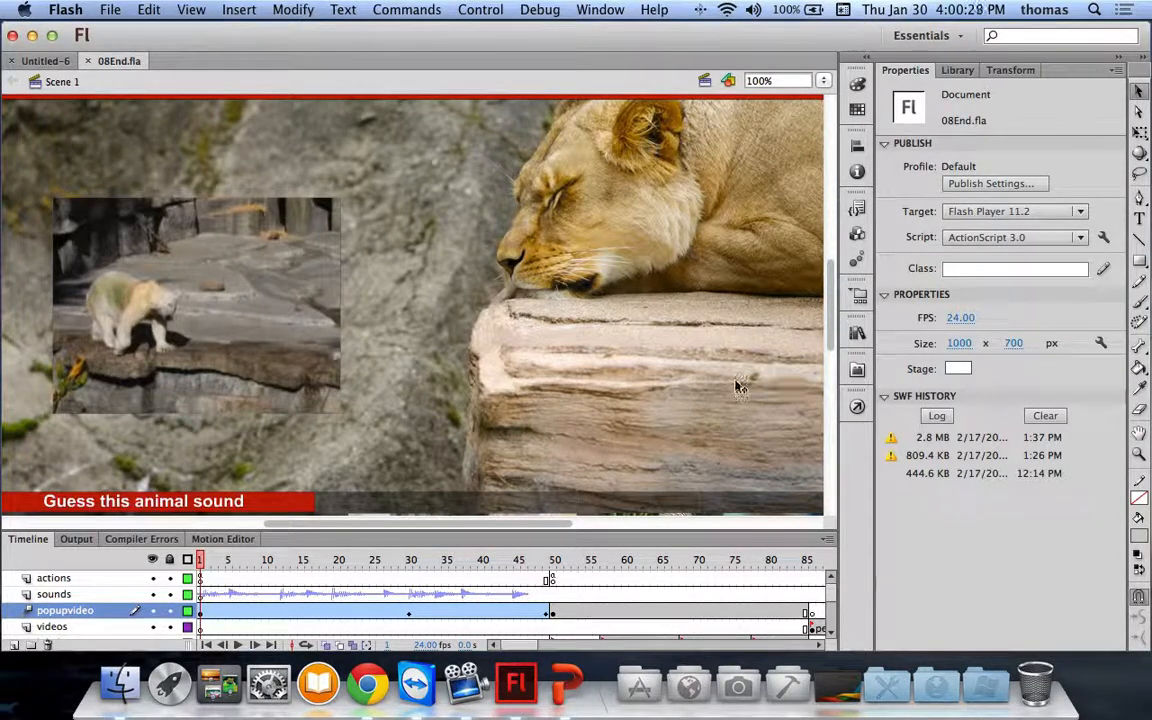
# Test the movie, play the Magellanic Penguins and Katanga Lion videos, pause the lion video and close the preview.
pyautogui.press('super+Return')
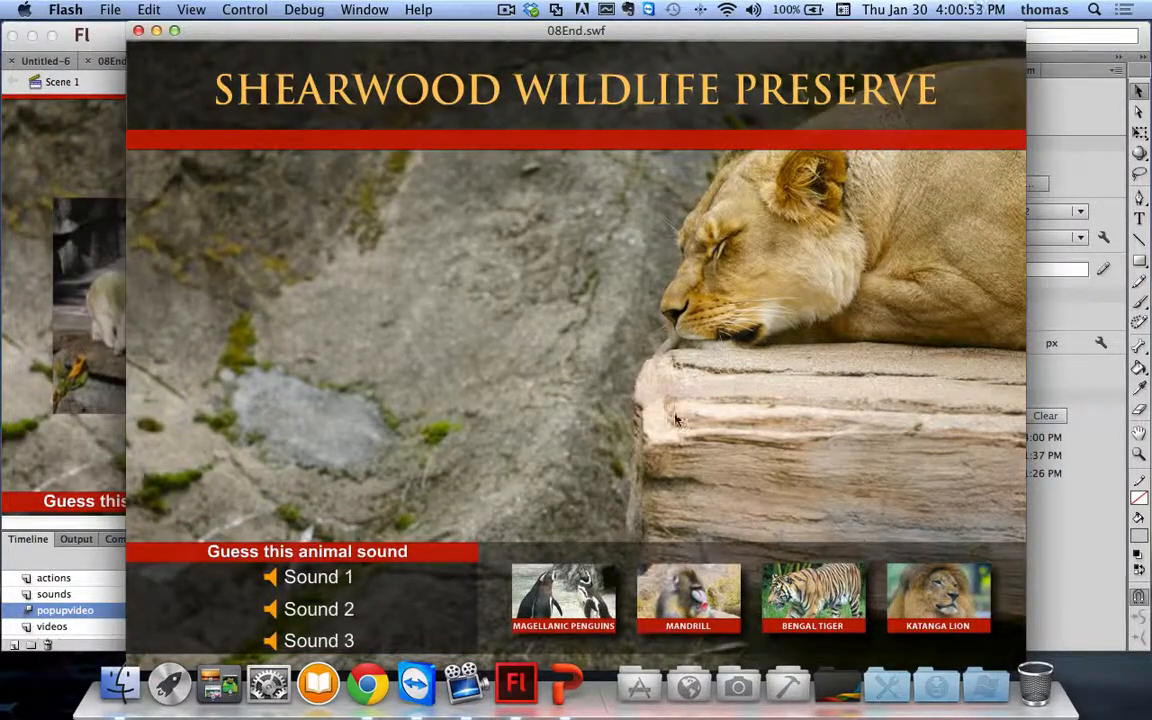
pyautogui.click(565, 617)
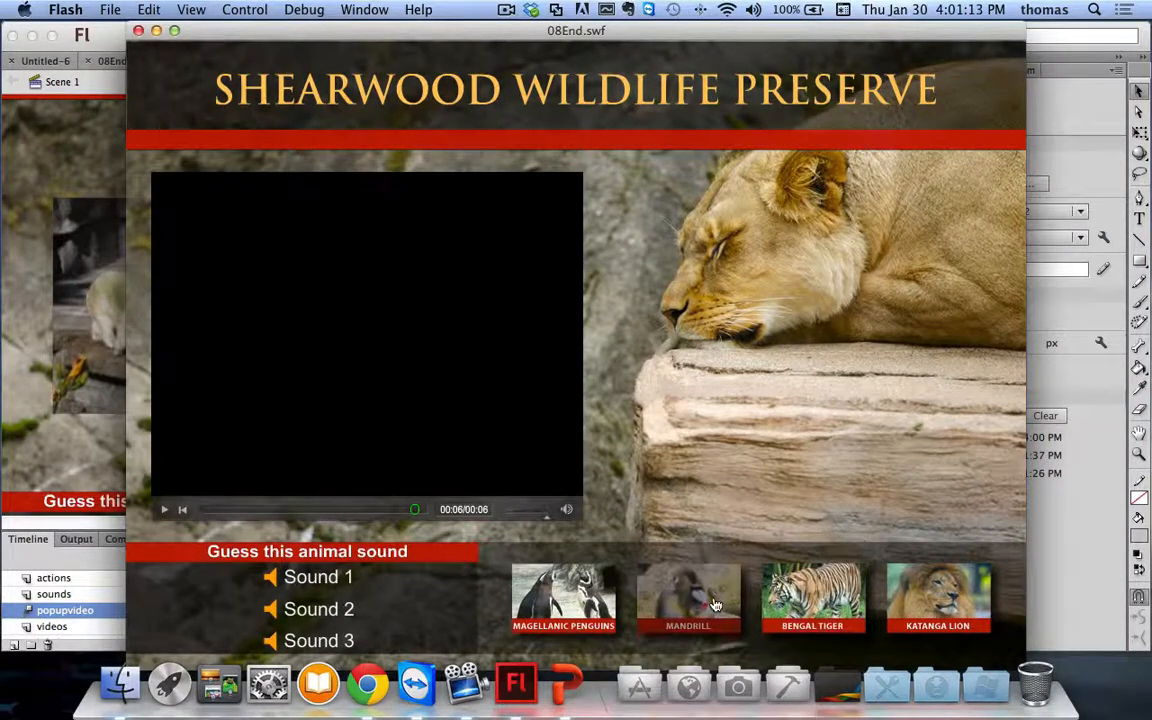
pyautogui.click(930, 602)
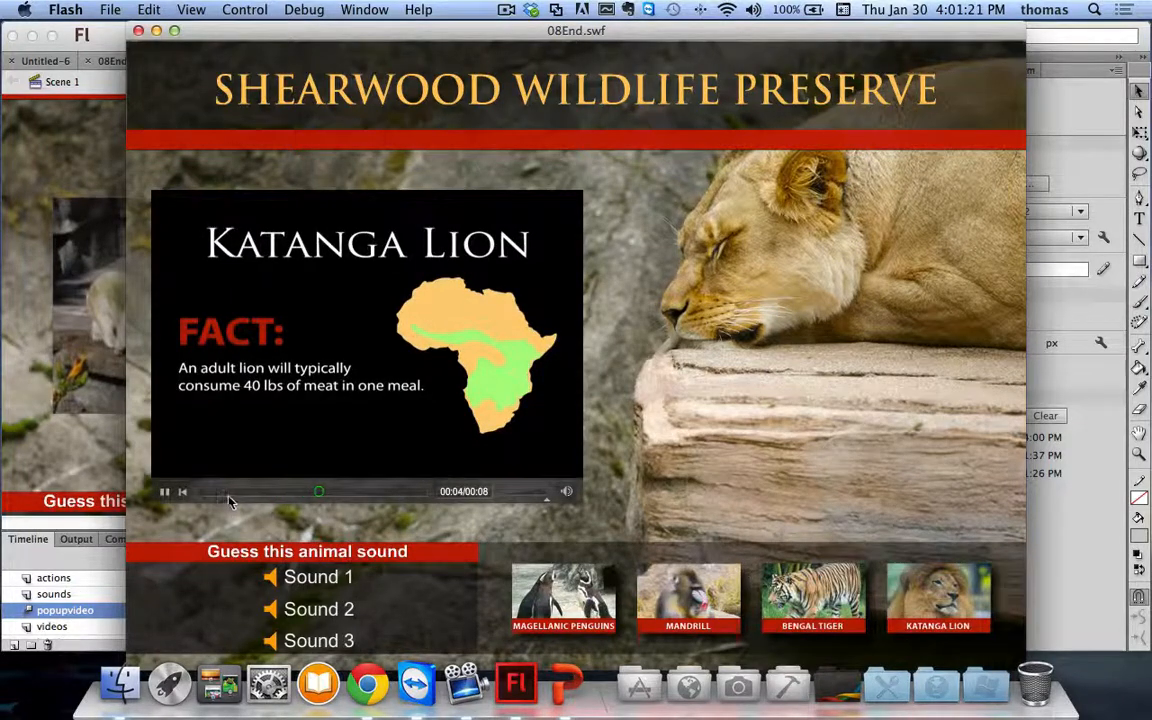
pyautogui.click(165, 491)
pyautogui.press('super+w')
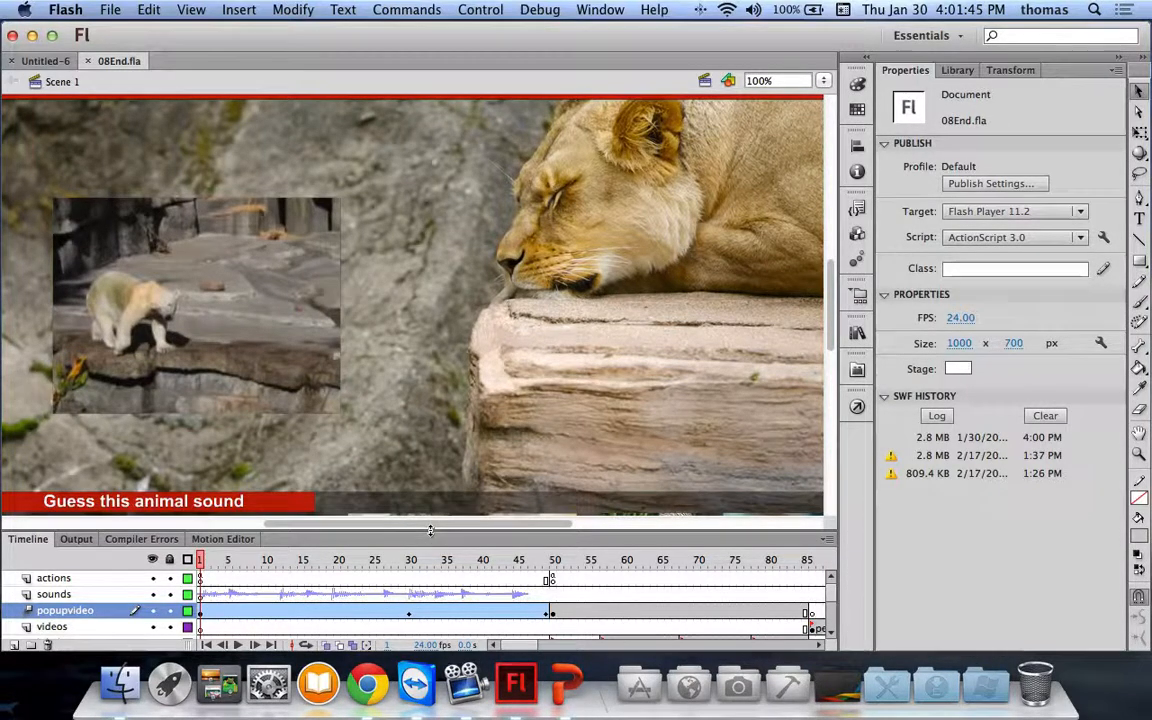
# Expand the timeline to review all layers, scrub to frame 50 and inspect the zoo director video's component parameters and cue points.
pyautogui.moveTo(437, 533); pyautogui.dragTo(436, 398)
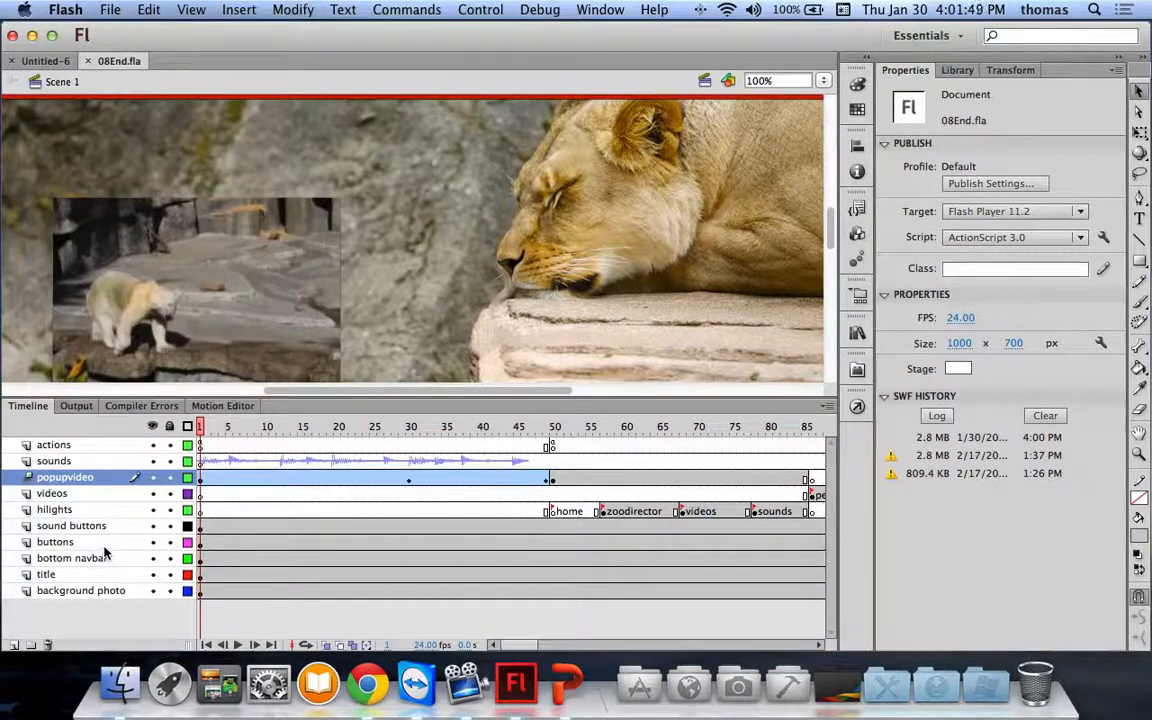
pyautogui.moveTo(203, 426); pyautogui.dragTo(555, 440)
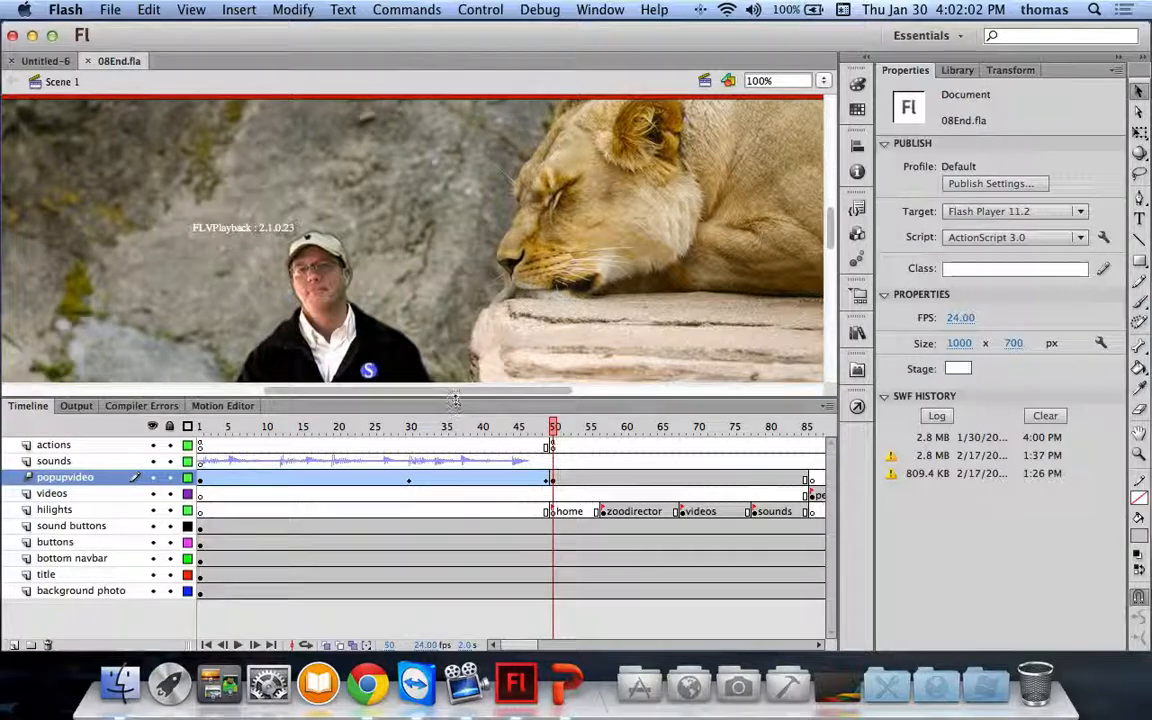
pyautogui.moveTo(450, 400); pyautogui.dragTo(444, 461)
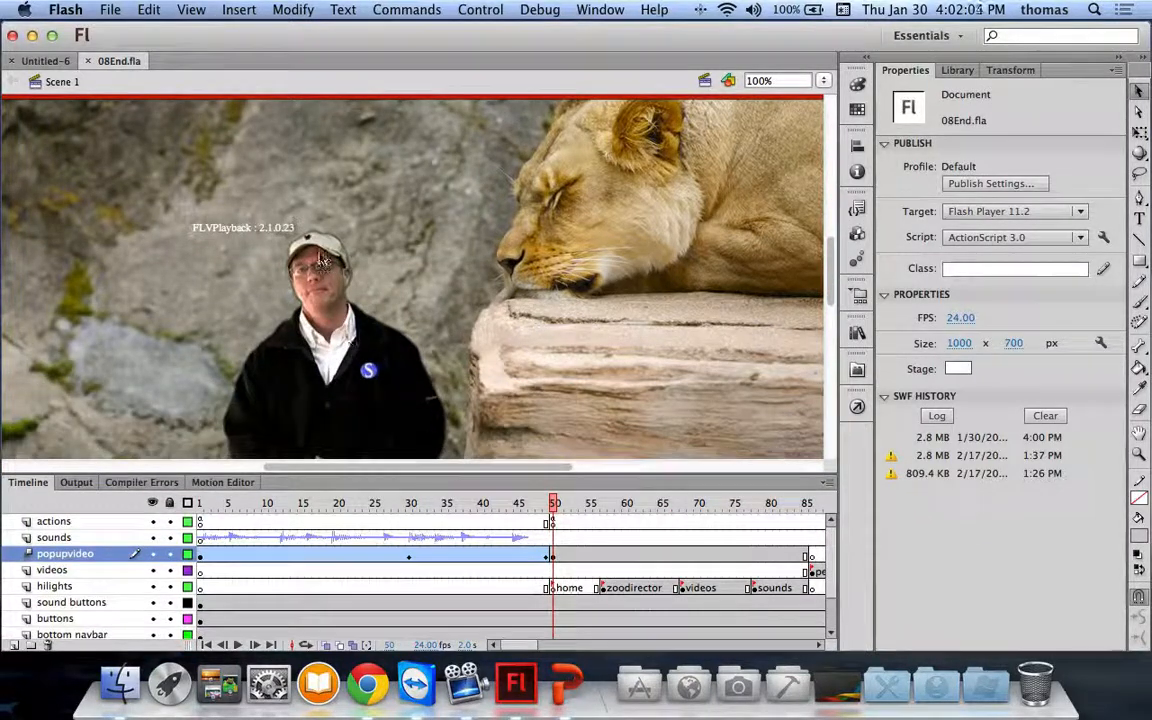
pyautogui.click(333, 273)
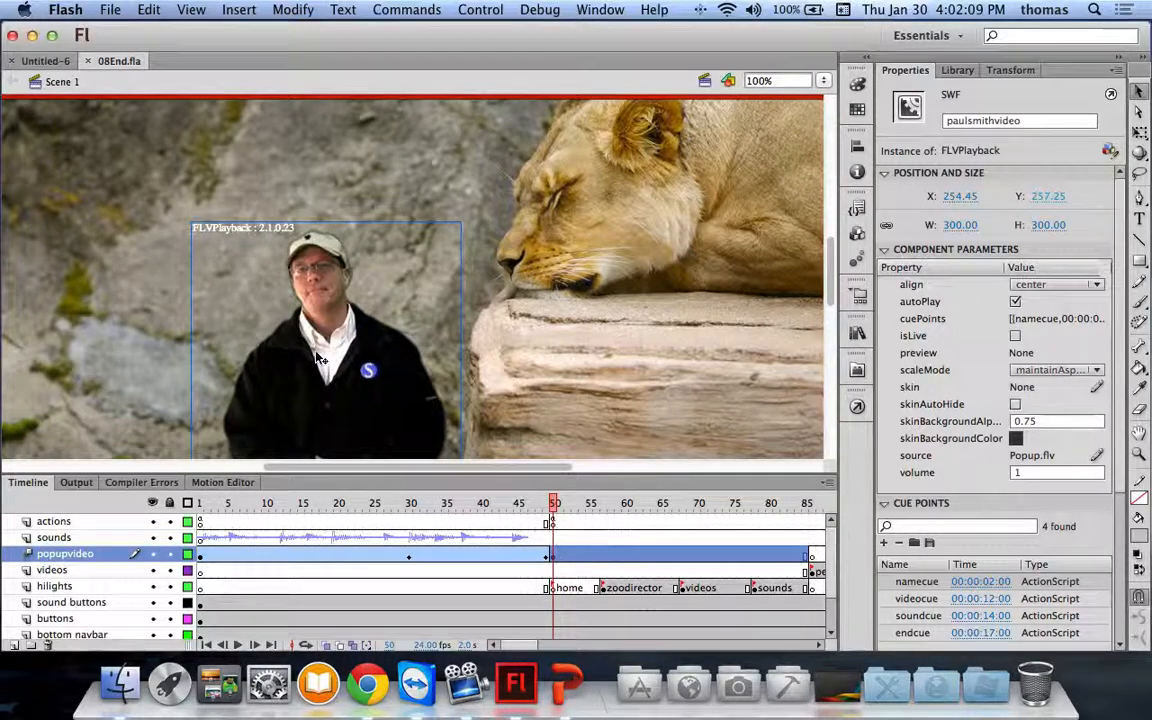
# Scrub the timeline on past frame 85 and back to the beginning to review the animation.
pyautogui.moveTo(557, 510); pyautogui.dragTo(806, 510)
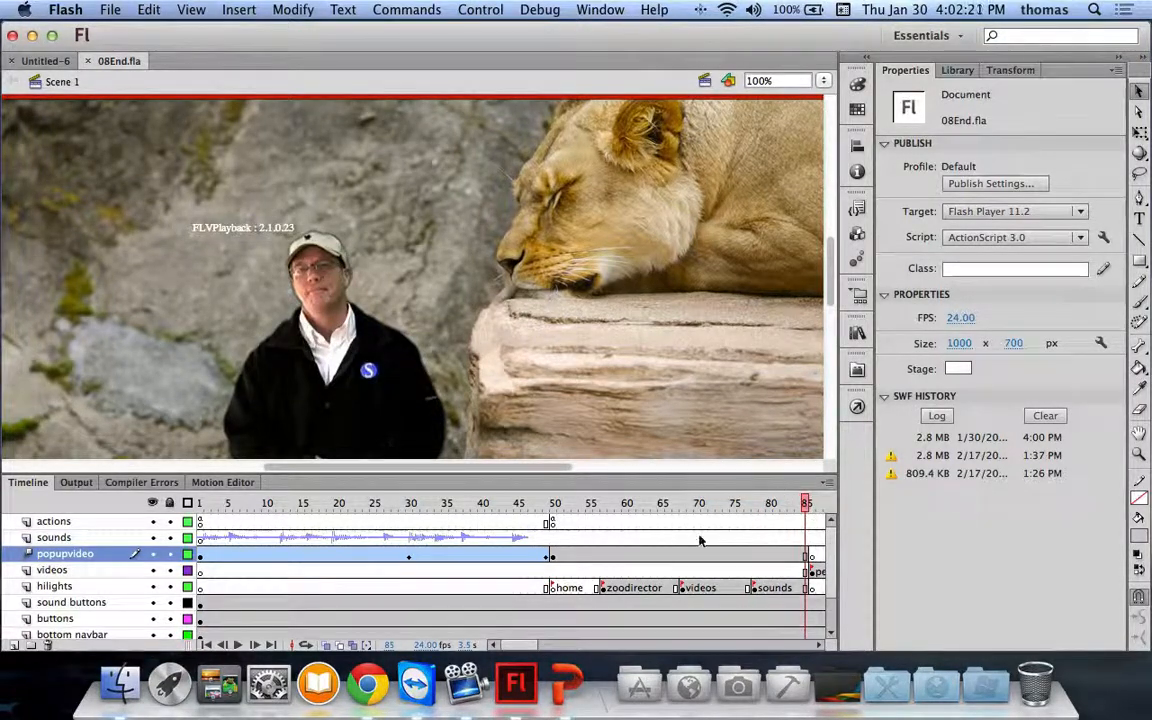
pyautogui.moveTo(807, 506)
pyautogui.mouseDown()
pyautogui.moveTo(830, 509)
pyautogui.moveTo(562, 513)
pyautogui.moveTo(820, 516)
pyautogui.mouseUp()
pyautogui.moveTo(740, 503); pyautogui.dragTo(155, 465)
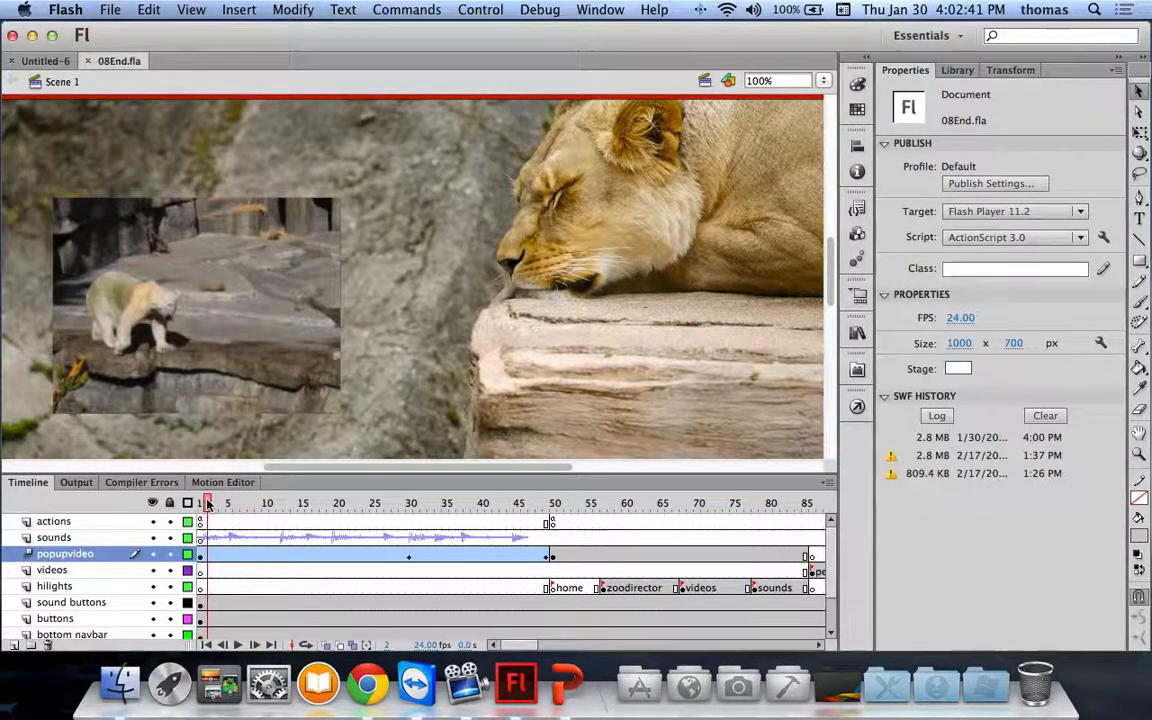
# Inspect the sound settings of frame 1 on the sounds layer.
pyautogui.click(201, 541)
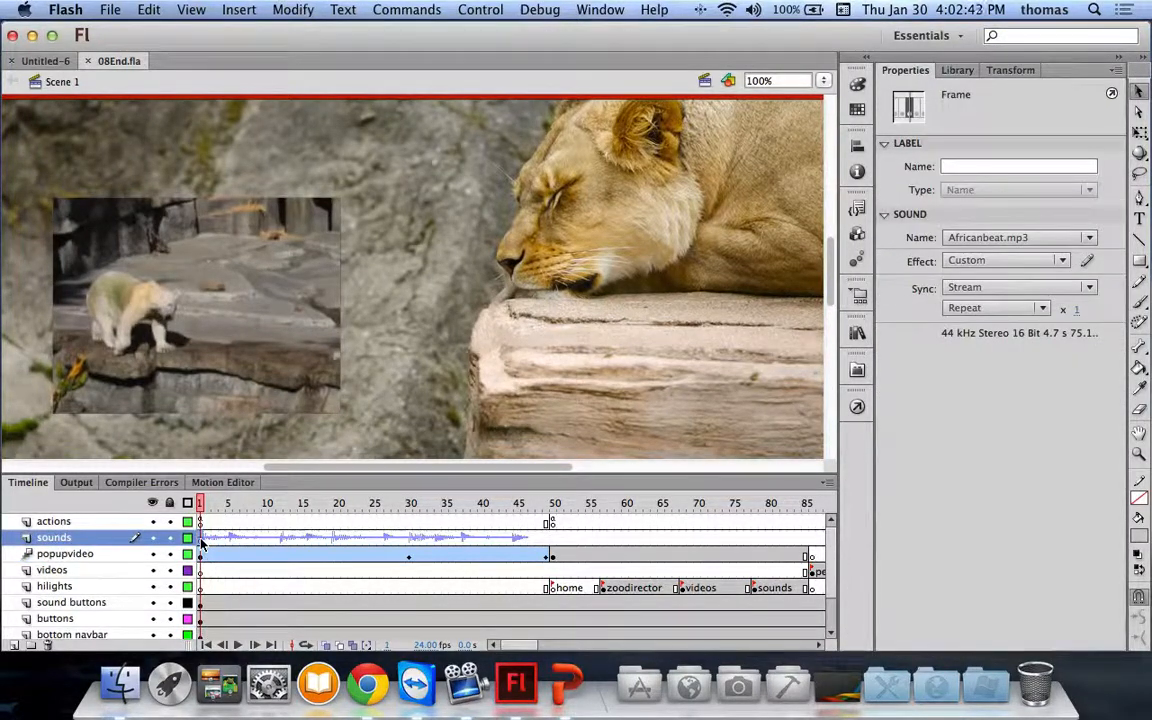
pyautogui.click(228, 543)
pyautogui.click(202, 542)
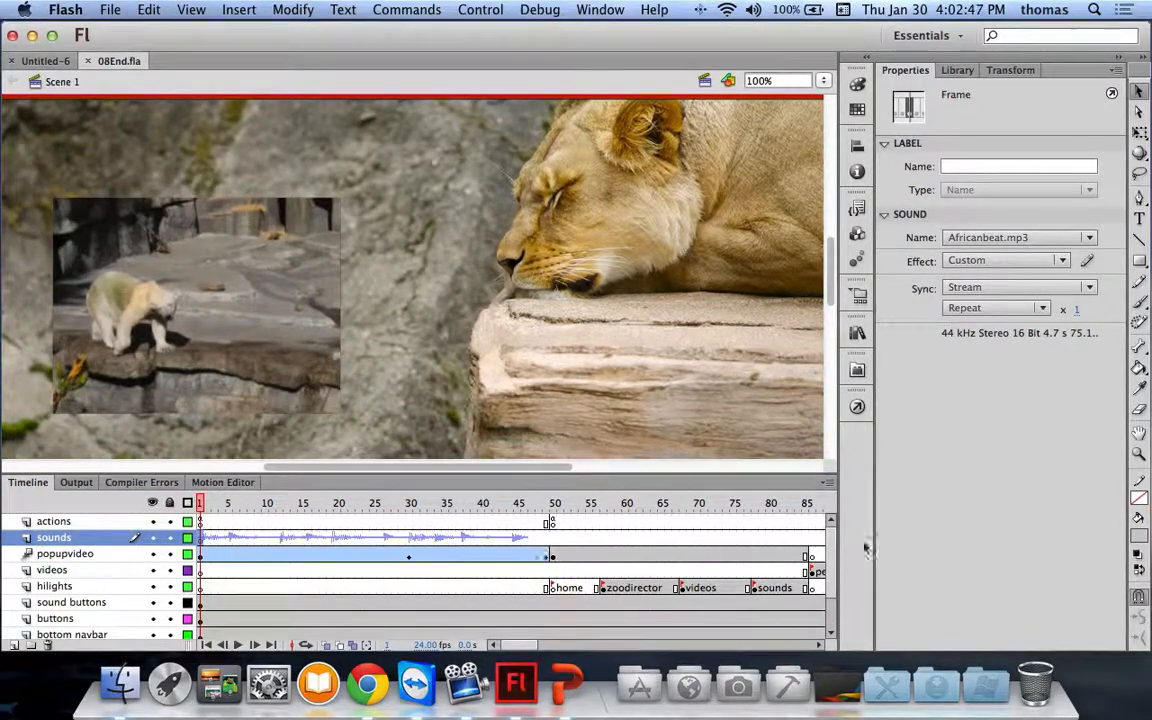
# Preview the Africanbeat.mp3 sound from the library's sounds folder.
pyautogui.click(957, 70)
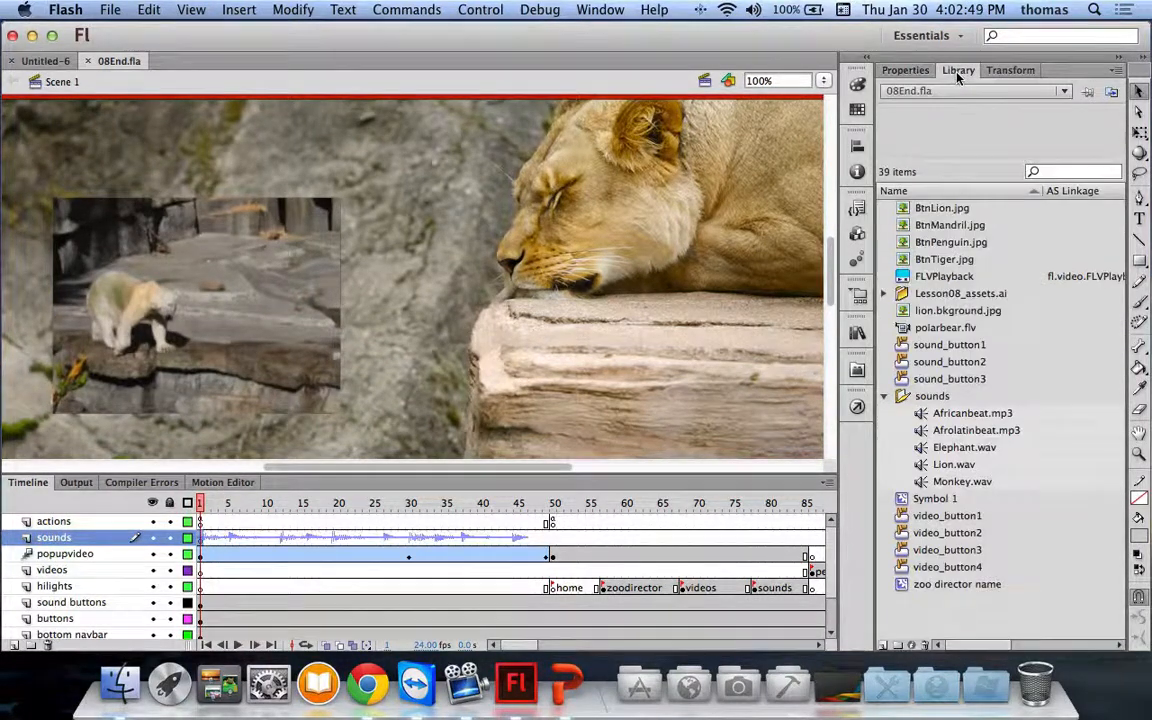
pyautogui.click(978, 418)
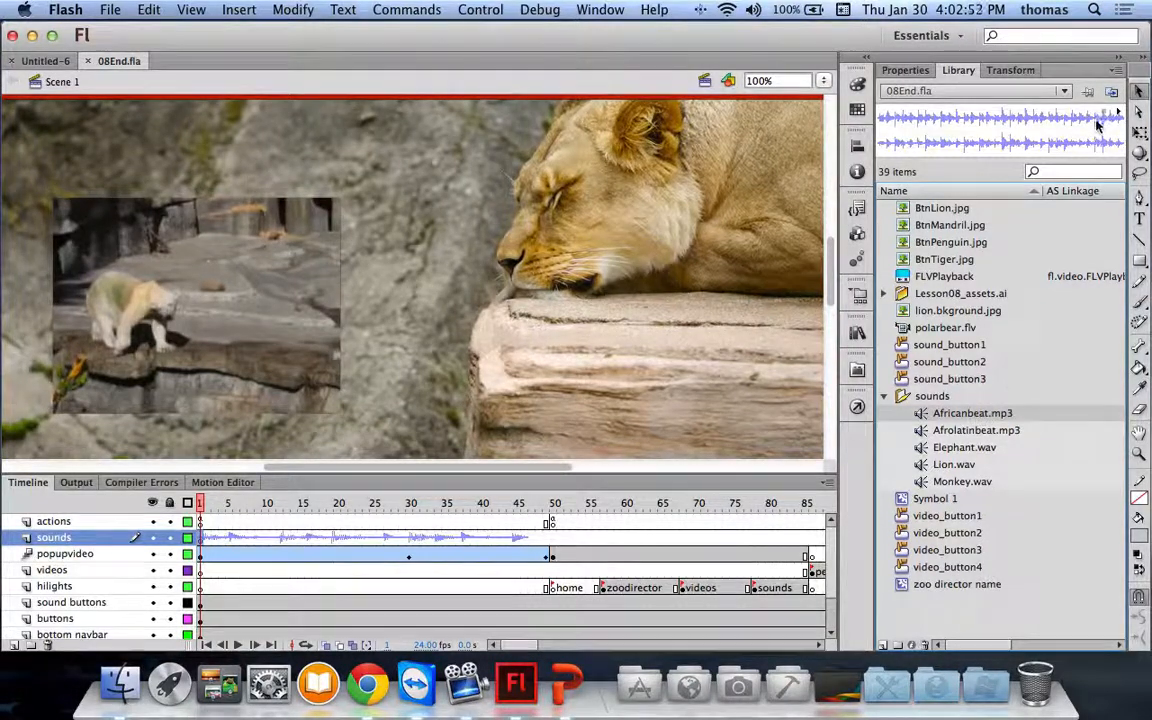
pyautogui.rightClick(938, 418)
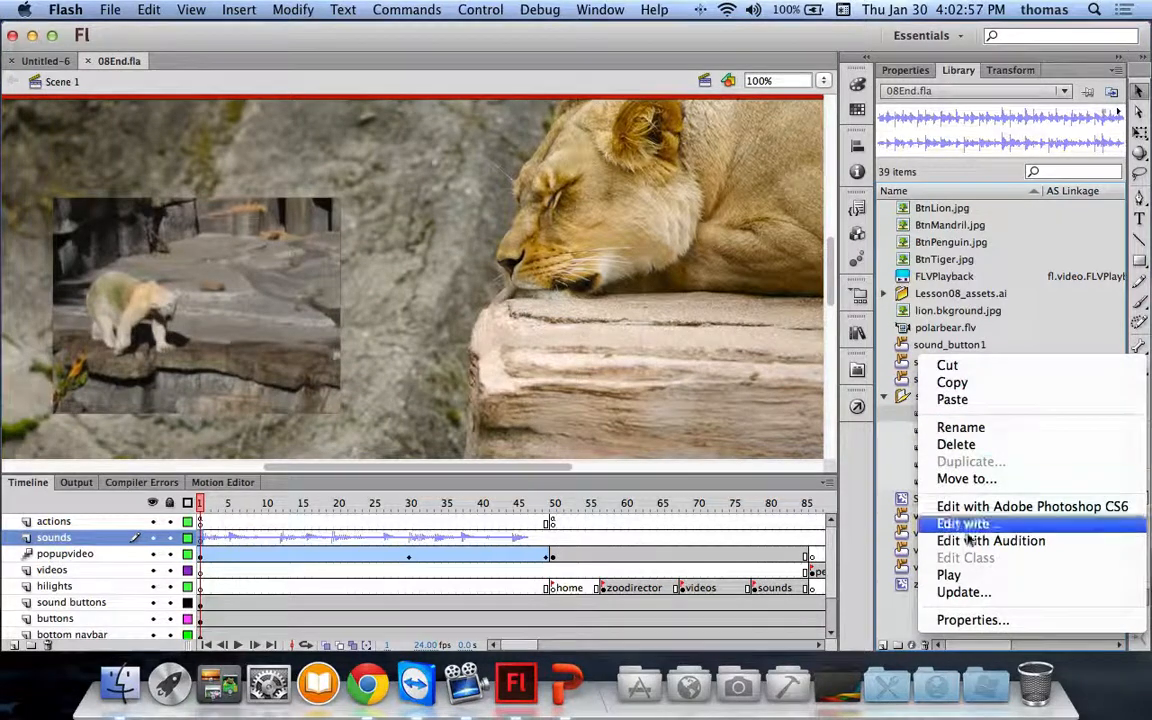
pyautogui.click(966, 573)
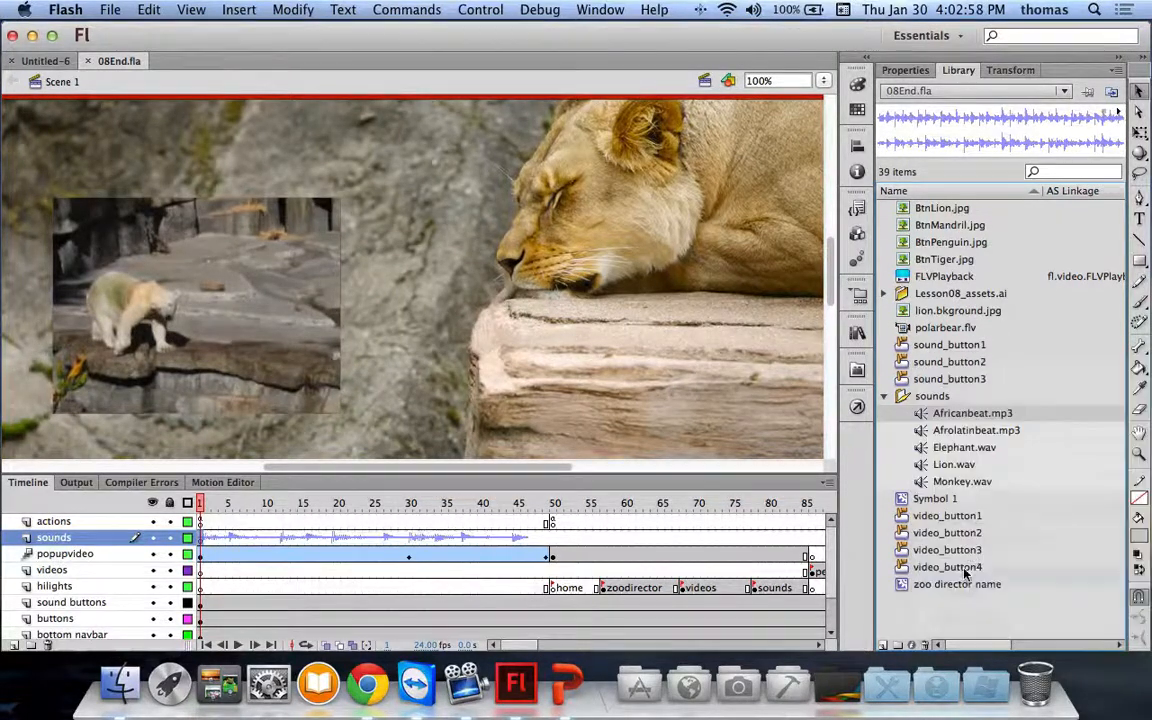
# Play the Afrolatinbeat.mp3 sound from the library and stop its playback.
pyautogui.click(955, 431)
pyautogui.rightClick(968, 432)
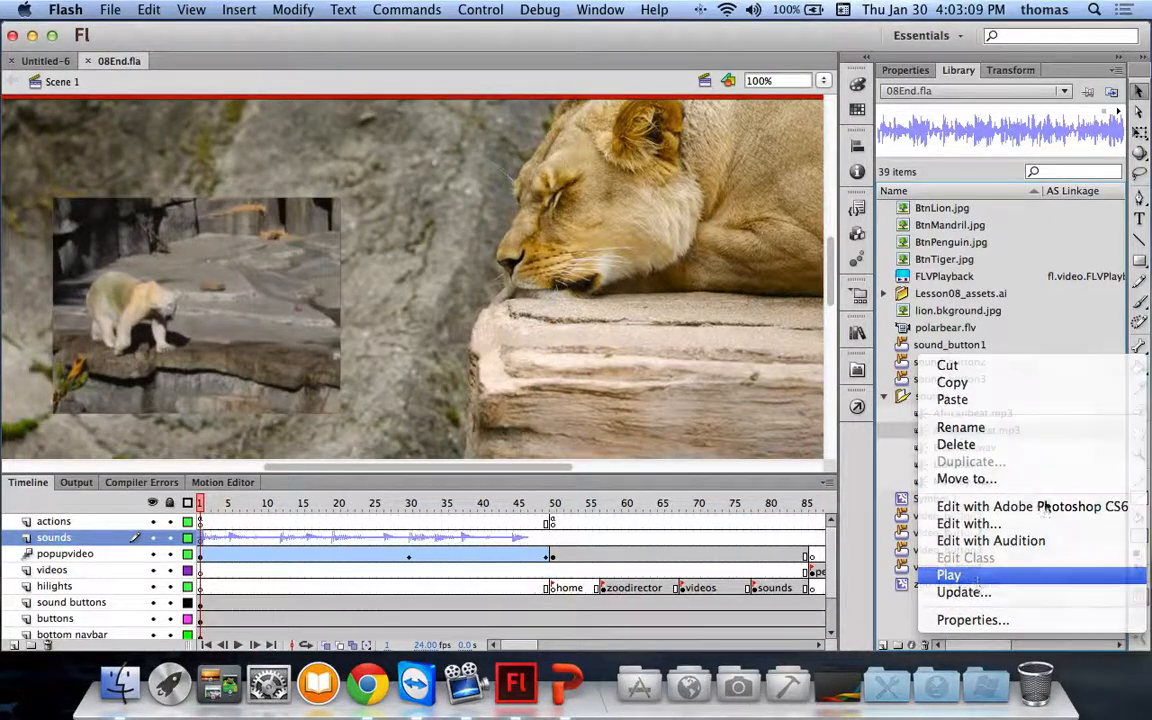
pyautogui.click(972, 577)
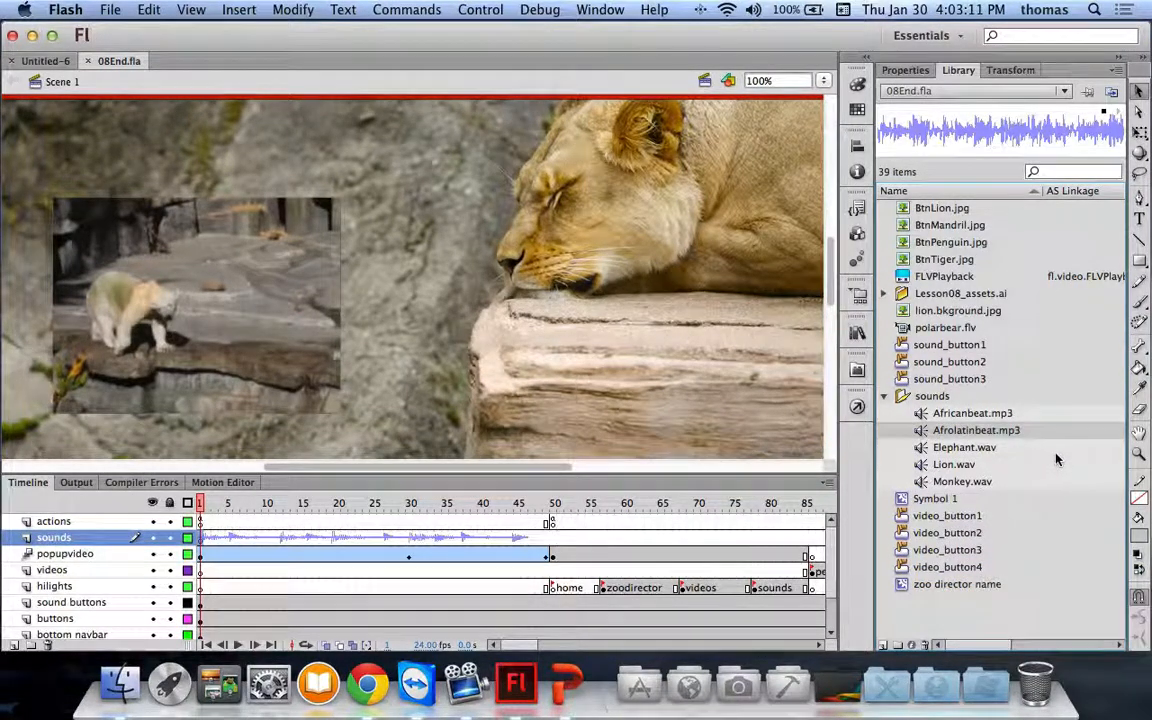
pyautogui.rightClick(920, 430)
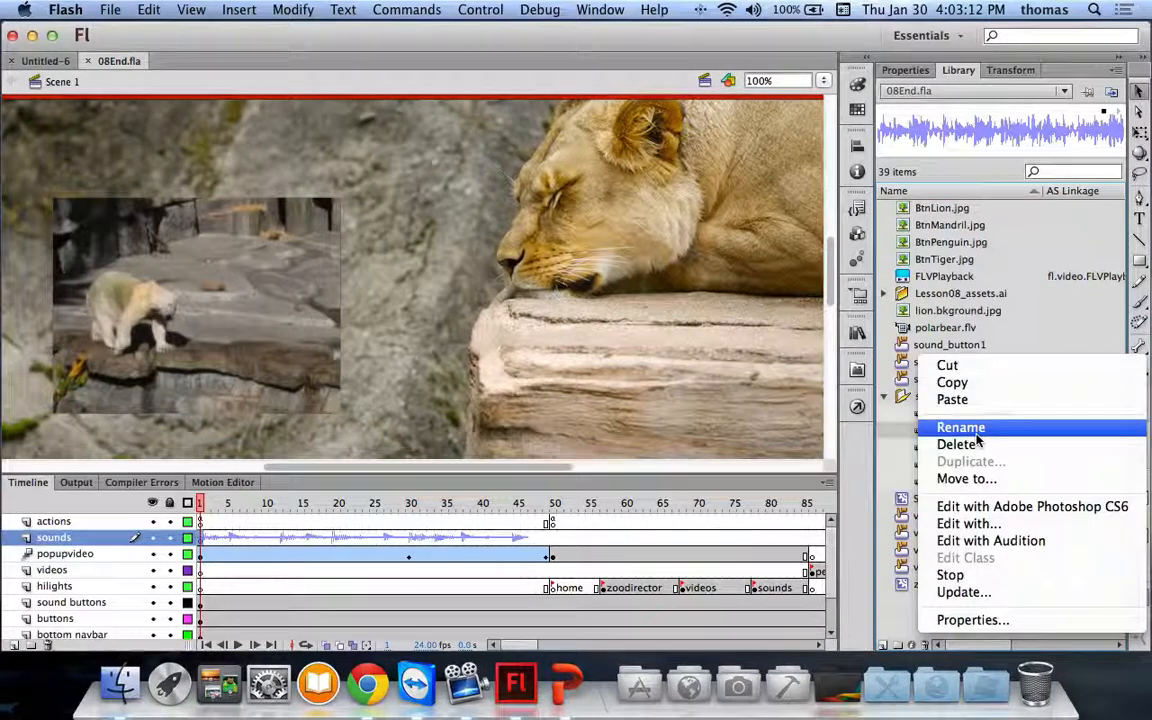
pyautogui.click(955, 574)
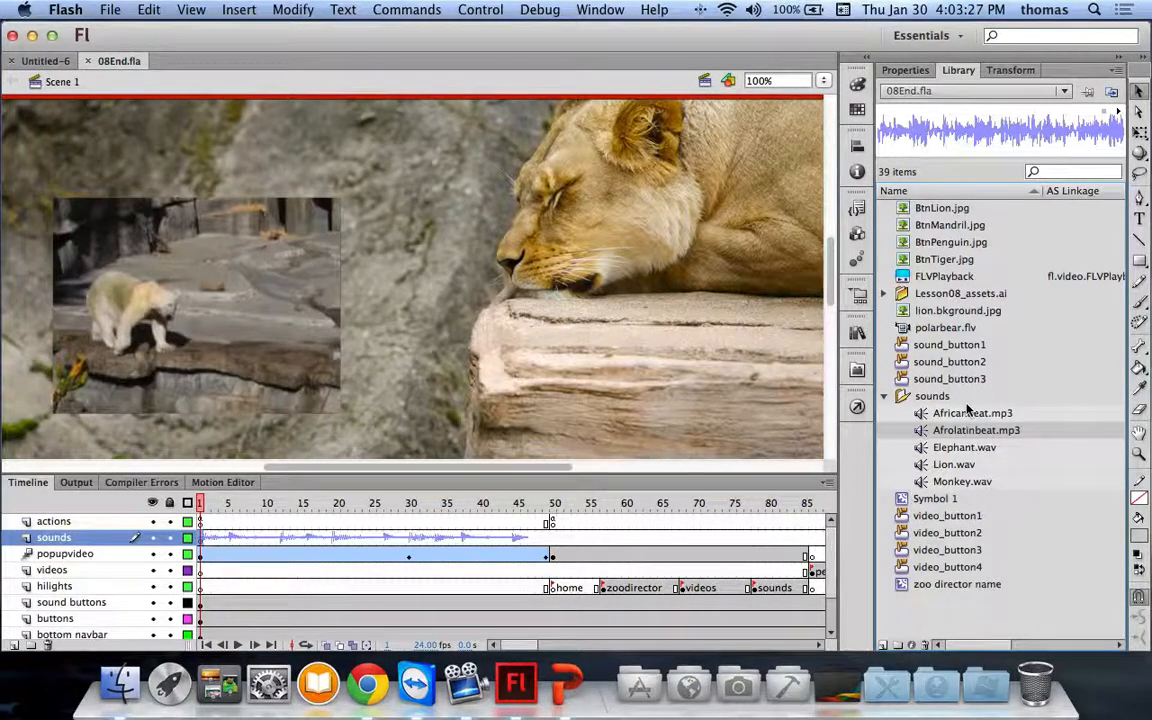
# Select the lion background and the polar bear video on the stage, and close the empty Untitled-6 document.
pyautogui.click(640, 215)
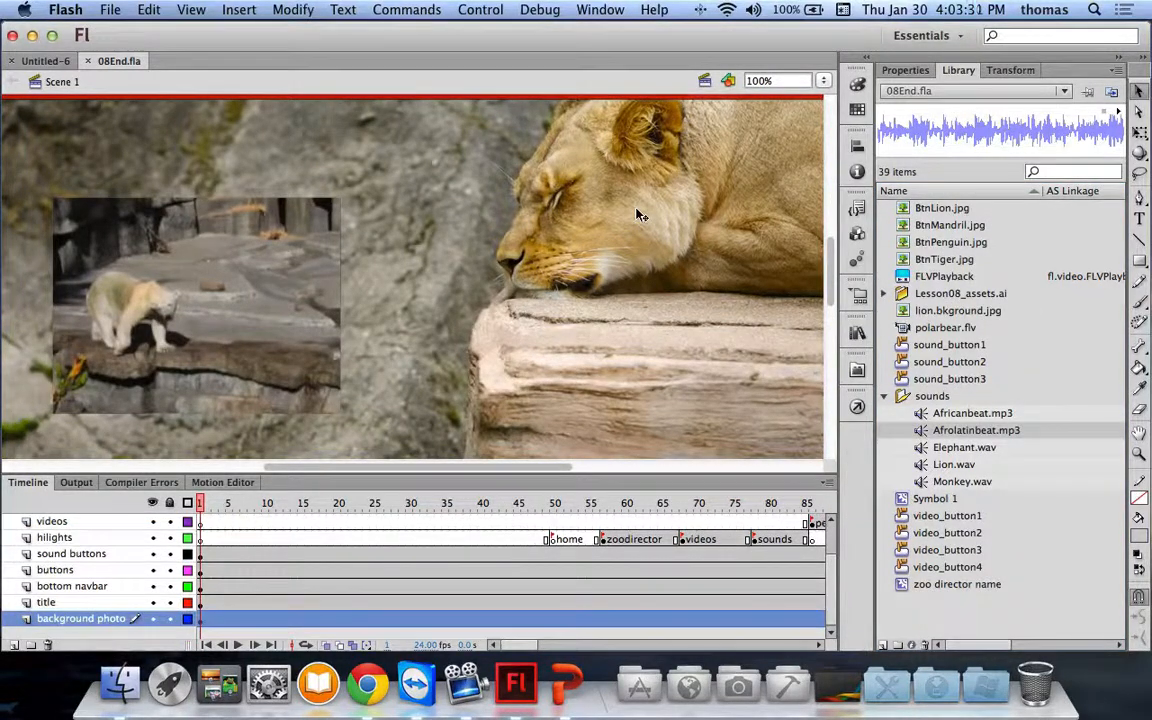
pyautogui.click(242, 304)
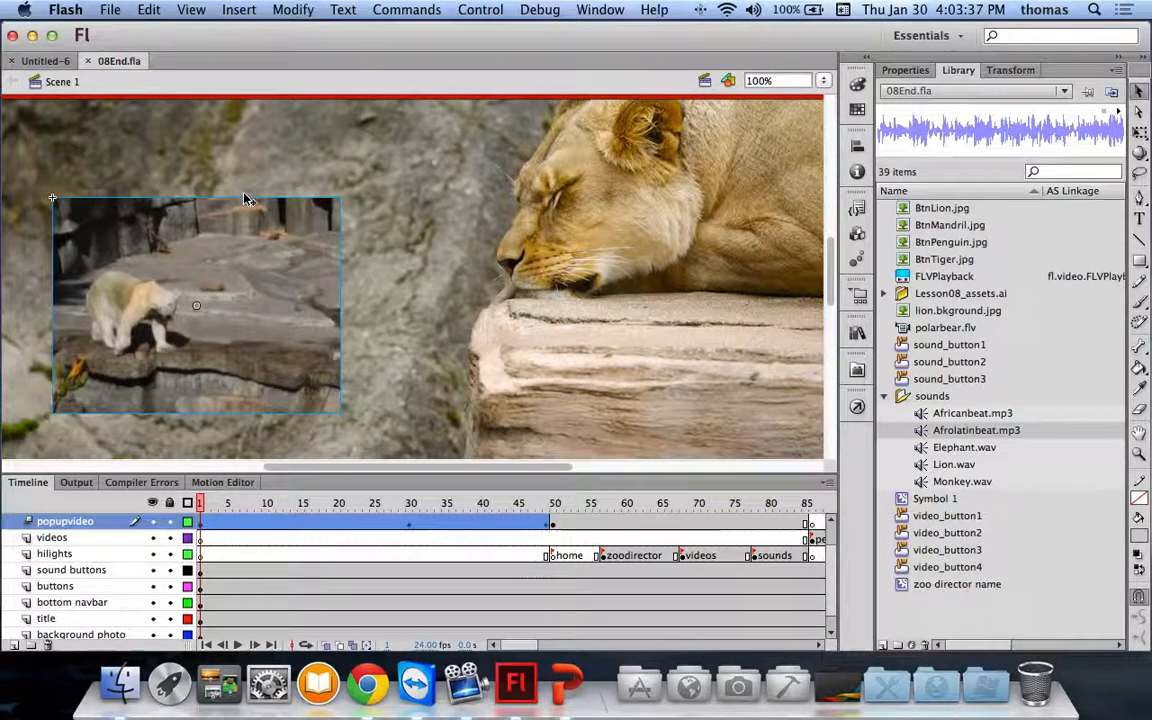
pyautogui.click(38, 62)
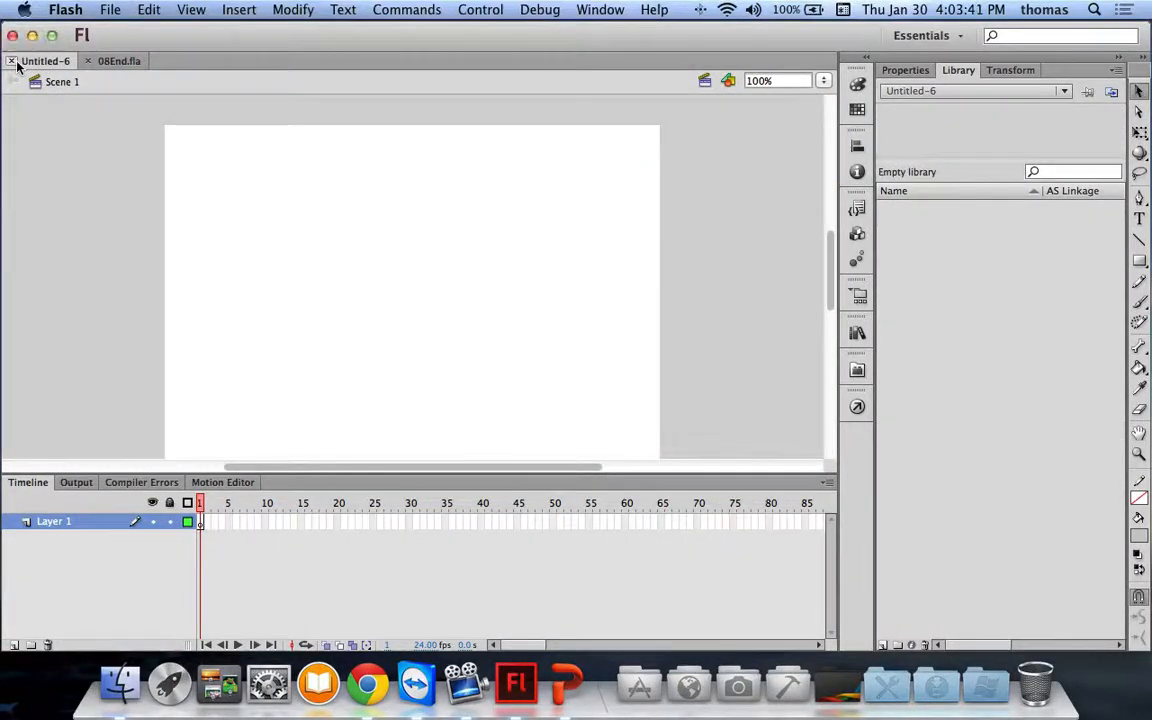
pyautogui.click(12, 61)
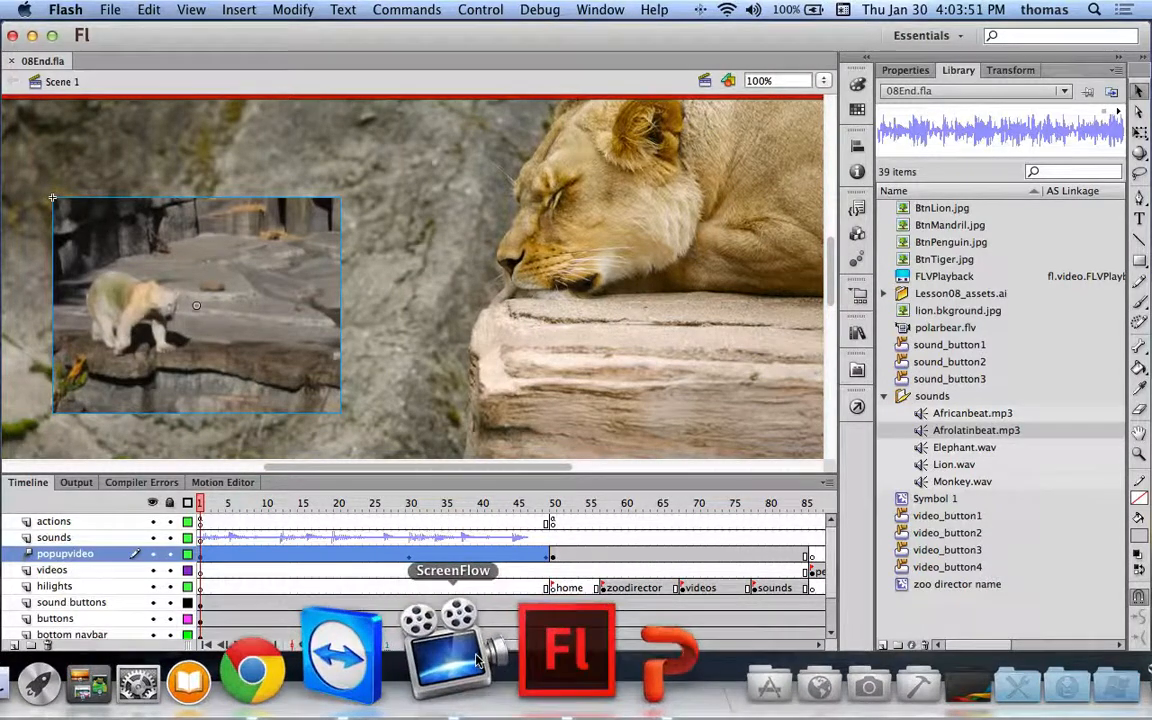
# Switch to PowerPoint and run the slide show from the Getting Started slide to the Understanding the Project File content slide.
pyautogui.click(558, 655)
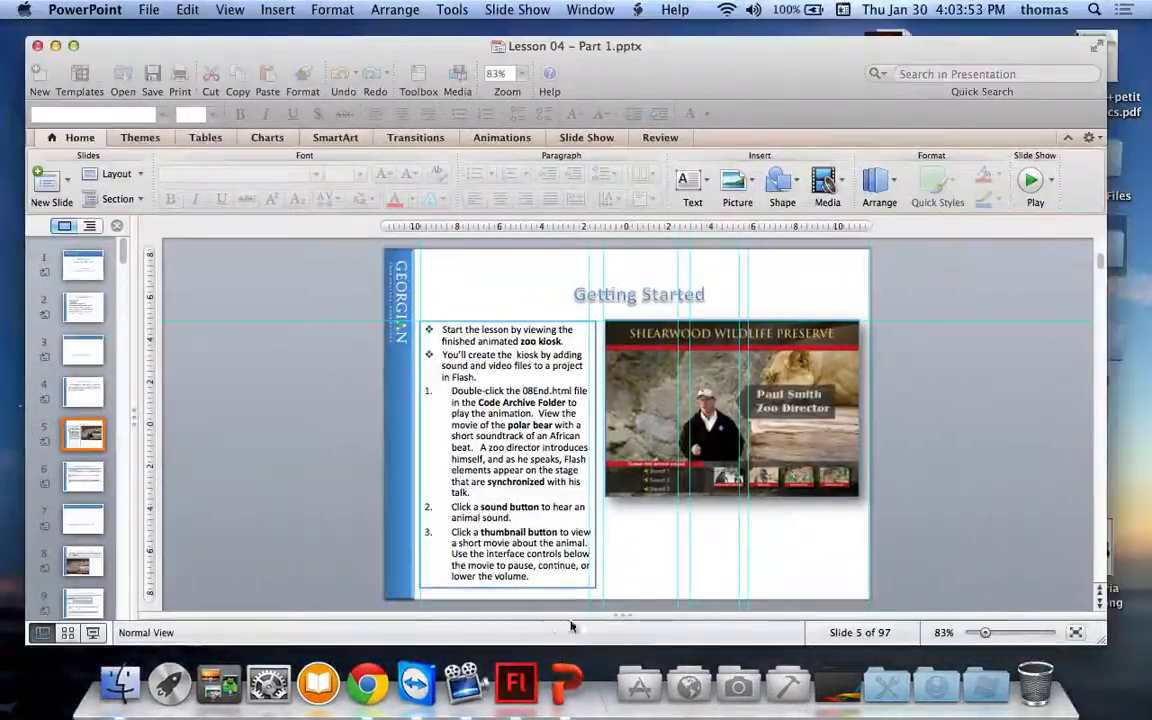
pyautogui.click(92, 632)
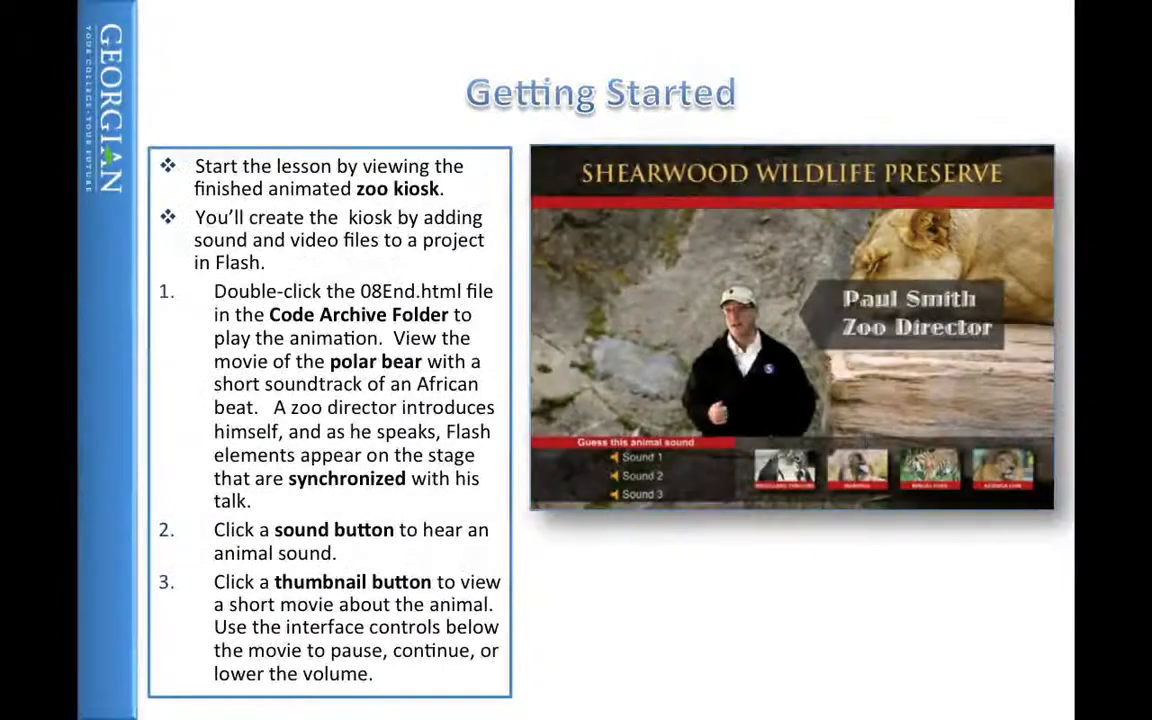
pyautogui.press('Right')
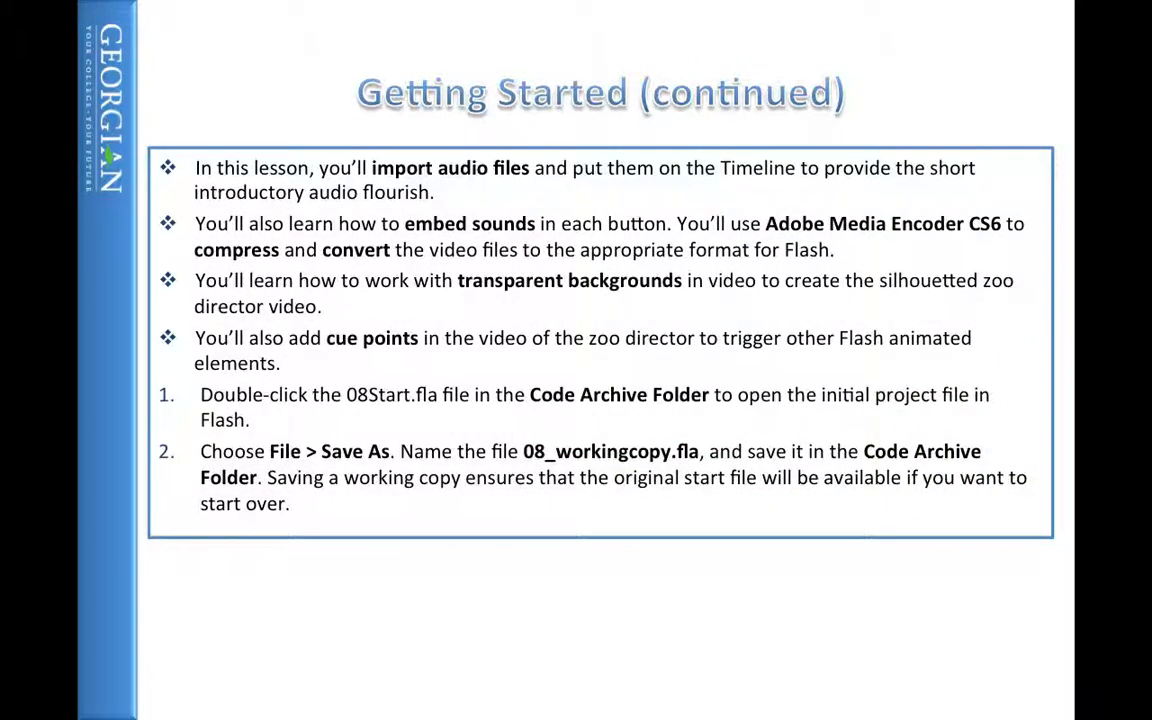
pyautogui.press('Right')
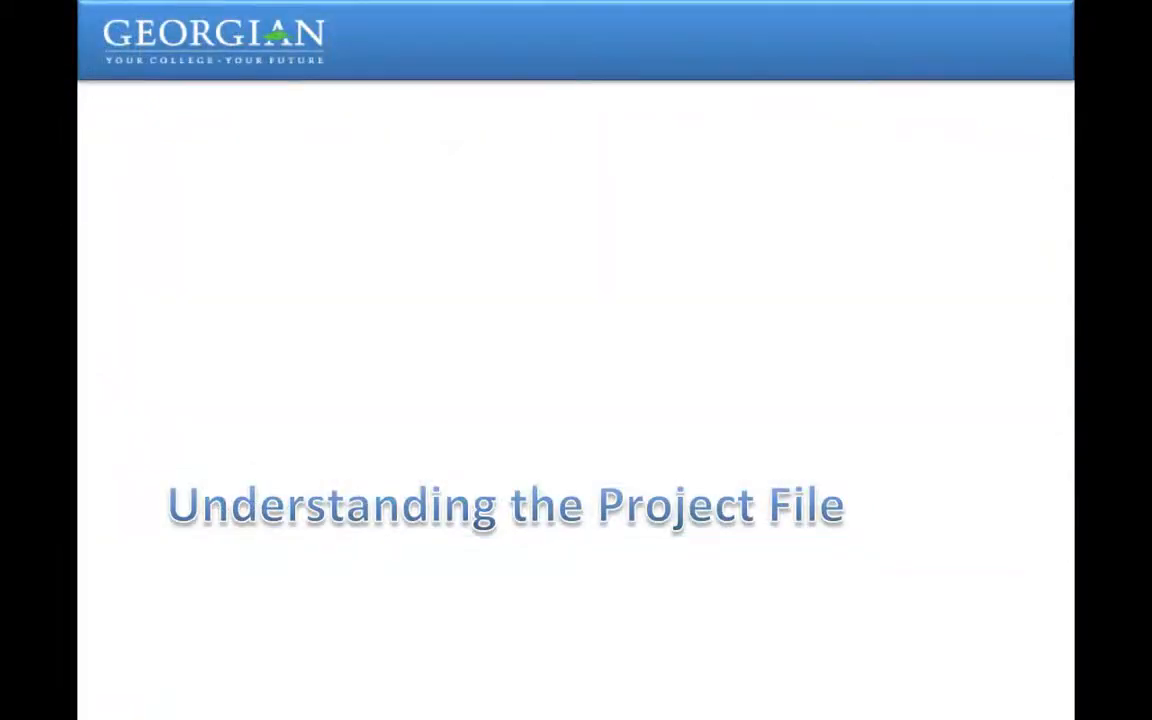
pyautogui.press('Right')
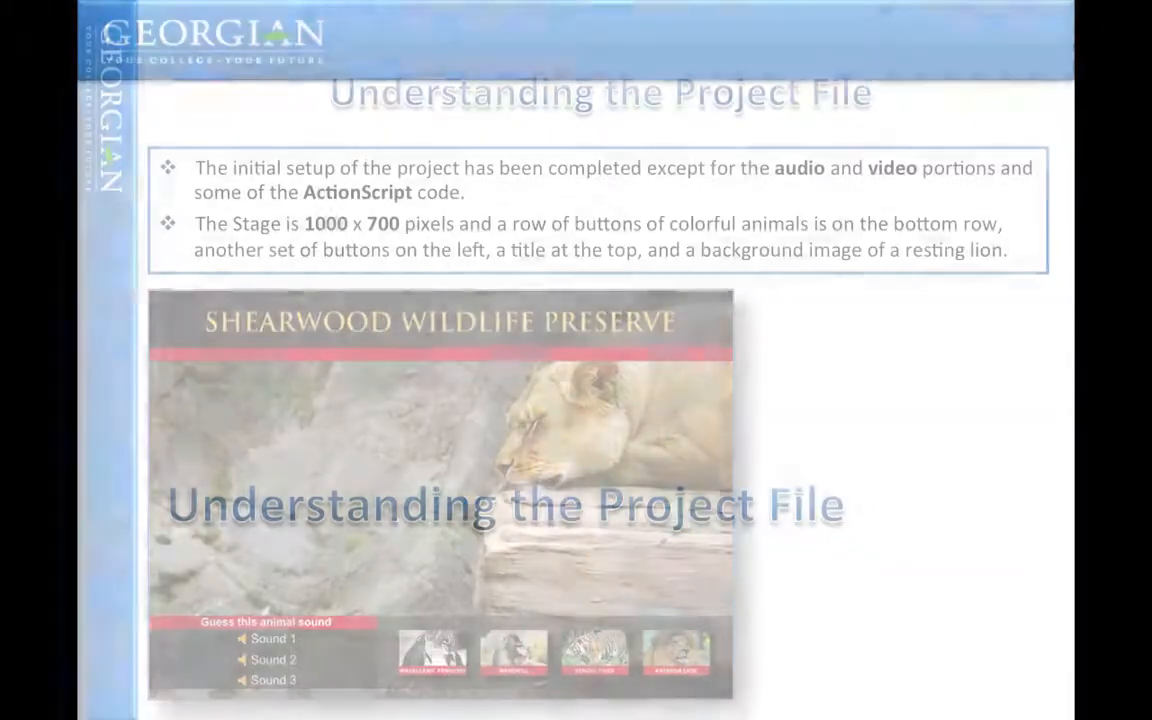
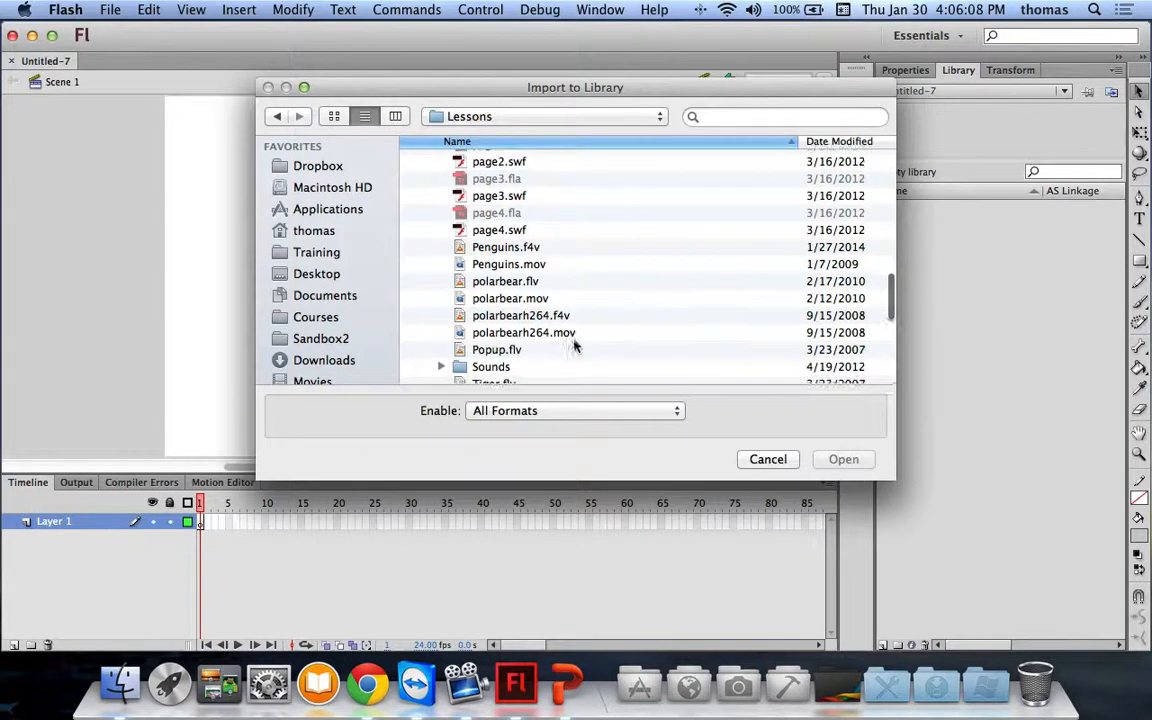
# Import Monkey.wav from the Sounds folder into the document's library.
pyautogui.scroll(-2, 545, 320)
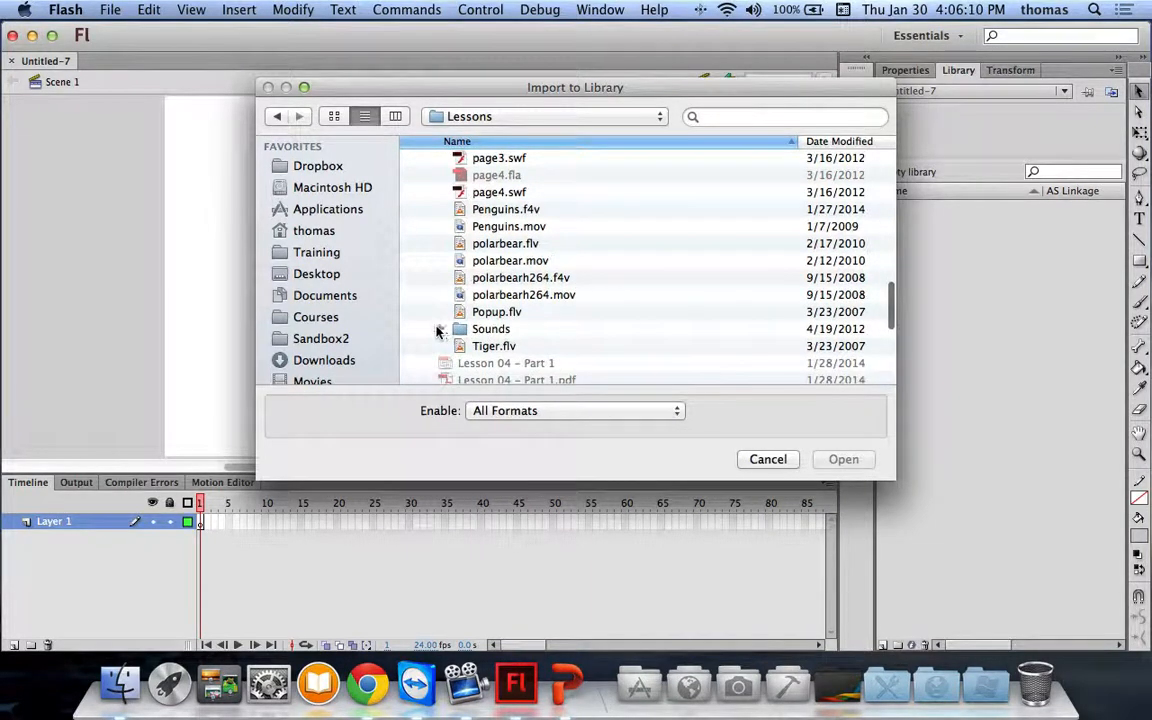
pyautogui.click(441, 329)
pyautogui.scroll(-4, 566, 338)
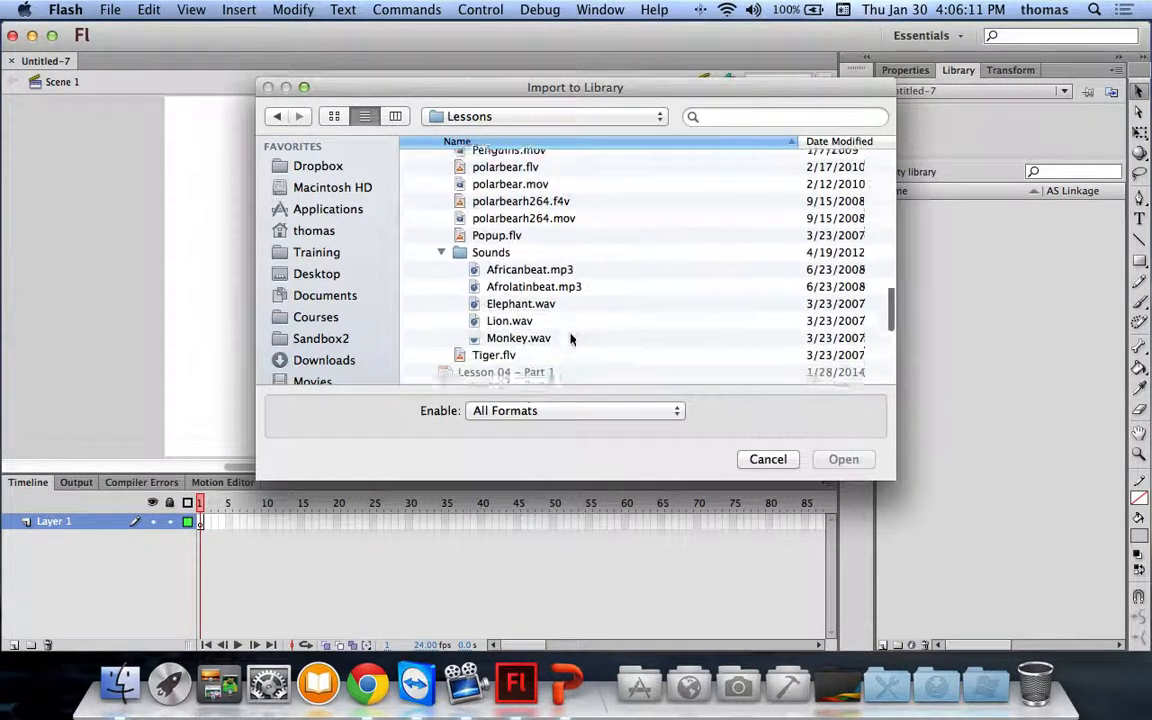
pyautogui.click(518, 333)
pyautogui.click(842, 463)
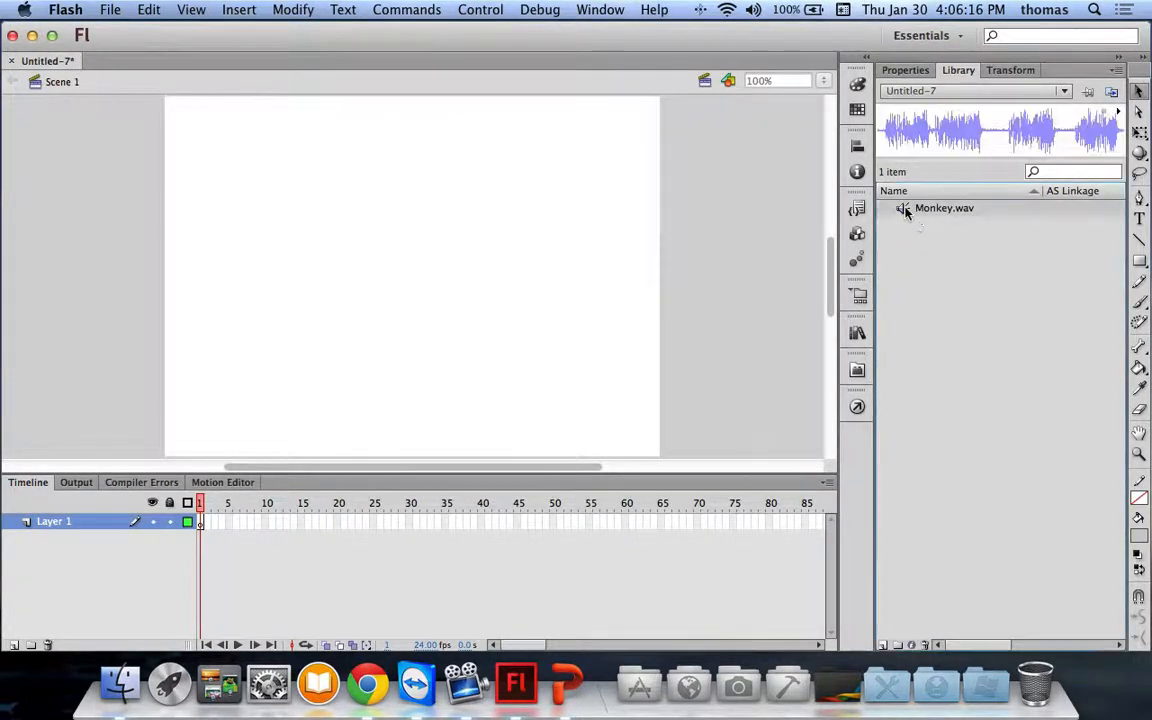
# Play the Monkey.wav sound from the library and stop its playback.
pyautogui.rightClick(905, 210)
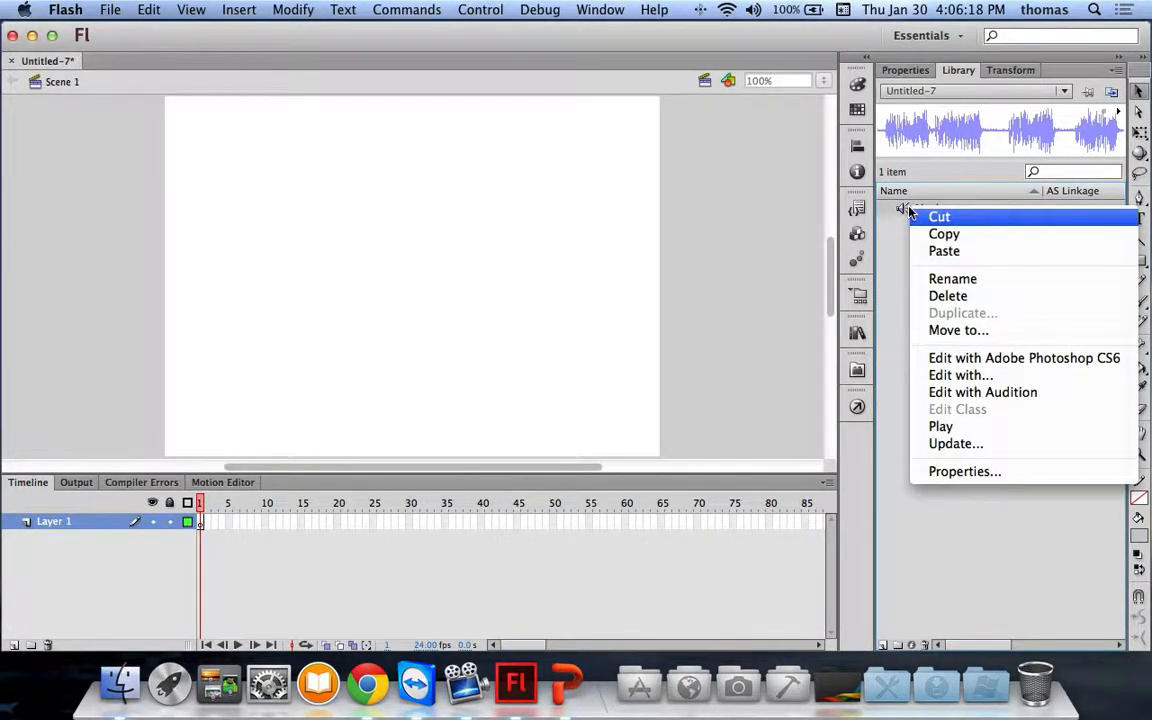
pyautogui.click(945, 428)
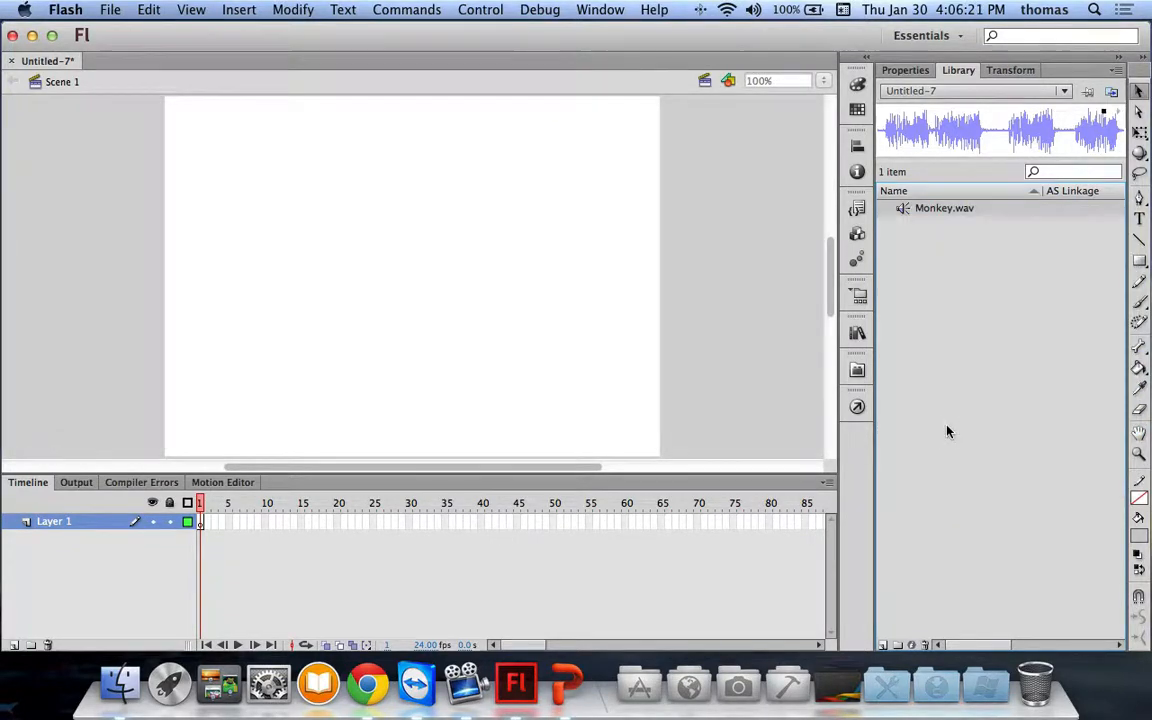
pyautogui.rightClick(928, 214)
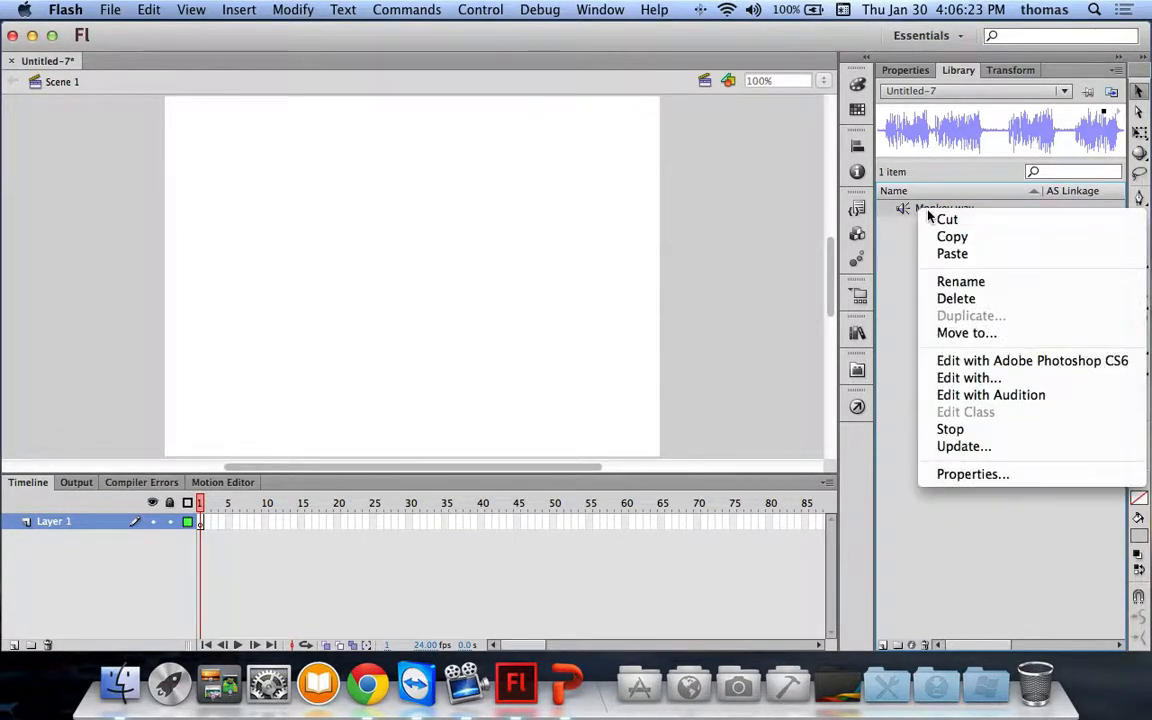
pyautogui.click(950, 429)
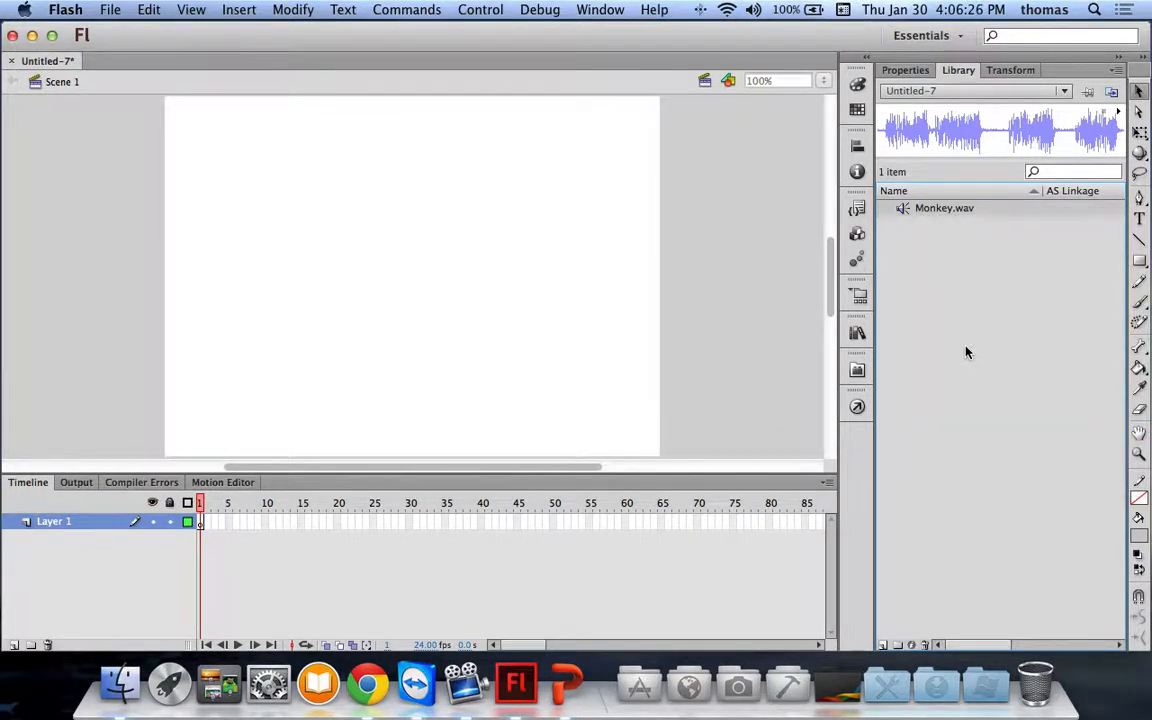
# Lower the system volume to about half, and play and stop Monkey.wav at that level.
pyautogui.click(753, 9)
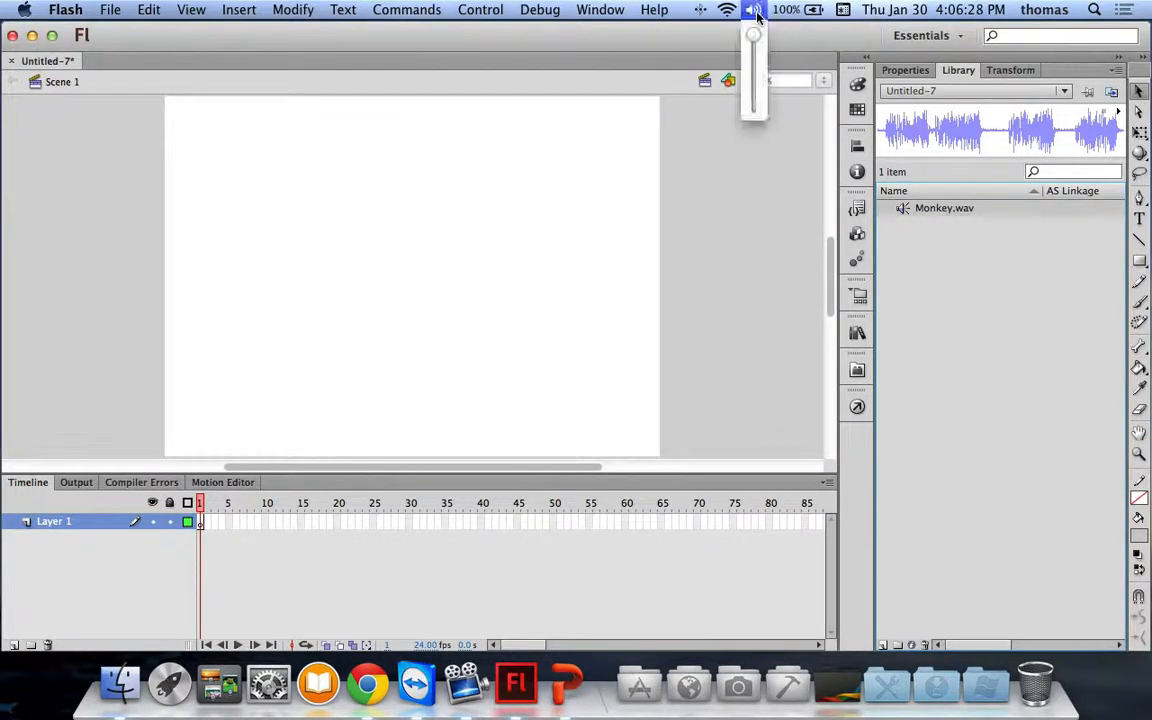
pyautogui.moveTo(757, 40); pyautogui.dragTo(757, 78)
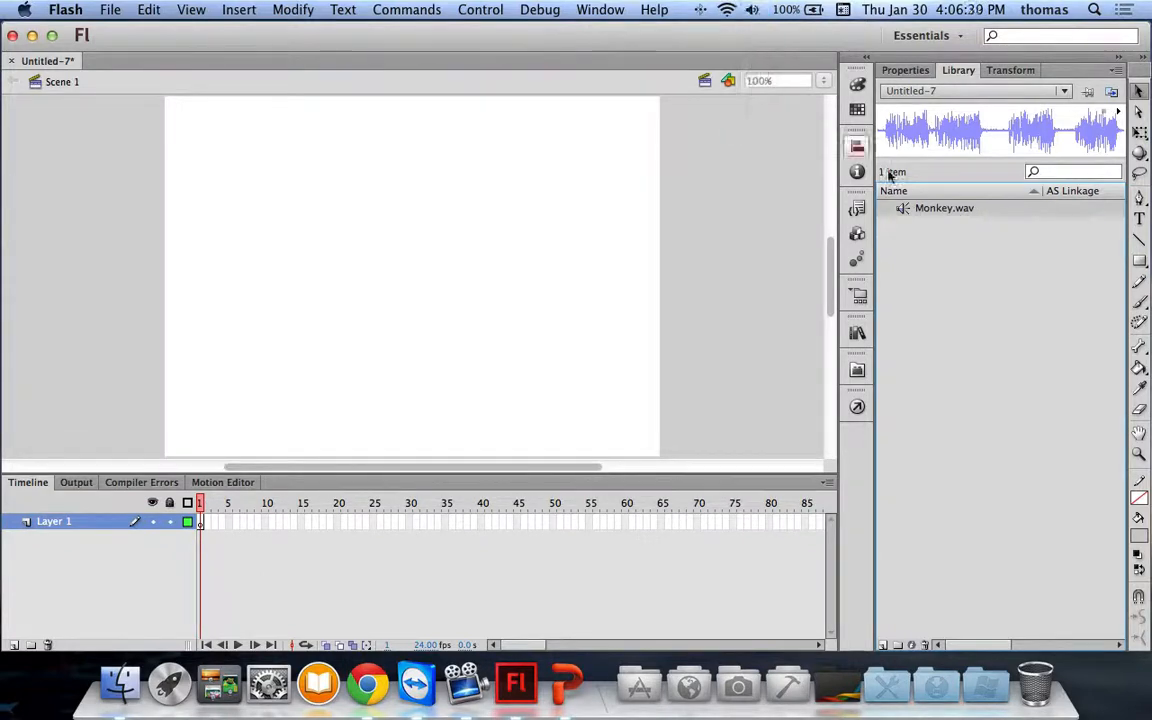
pyautogui.rightClick(918, 206)
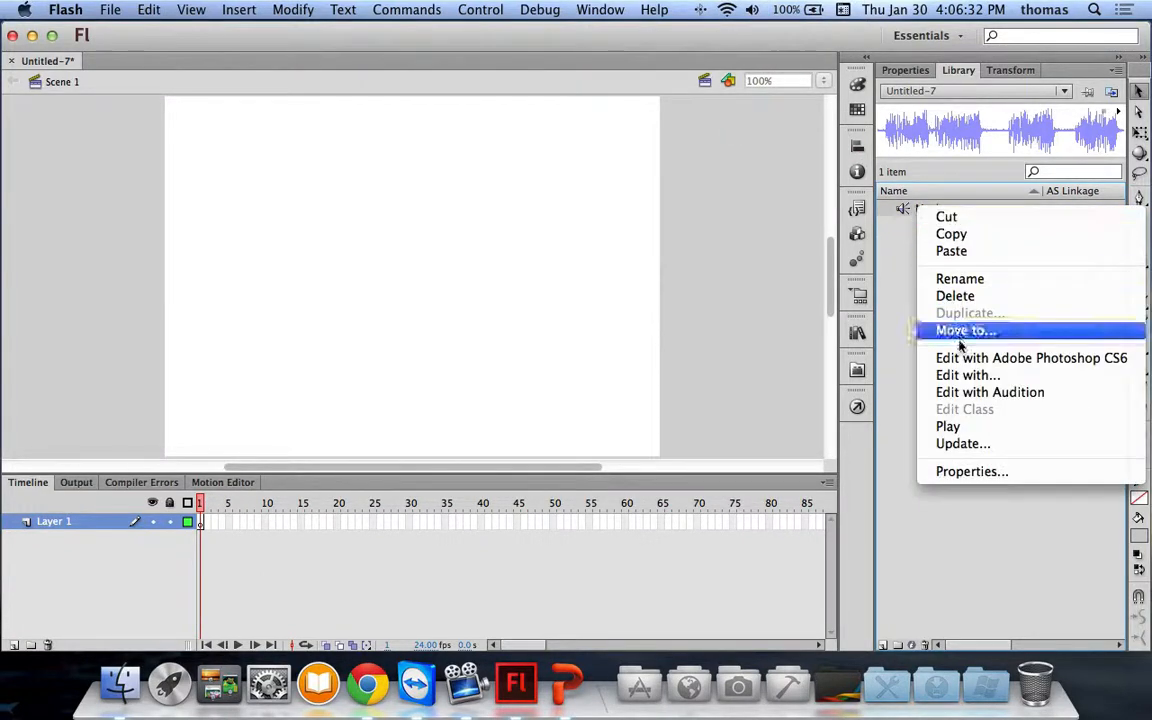
pyautogui.click(945, 425)
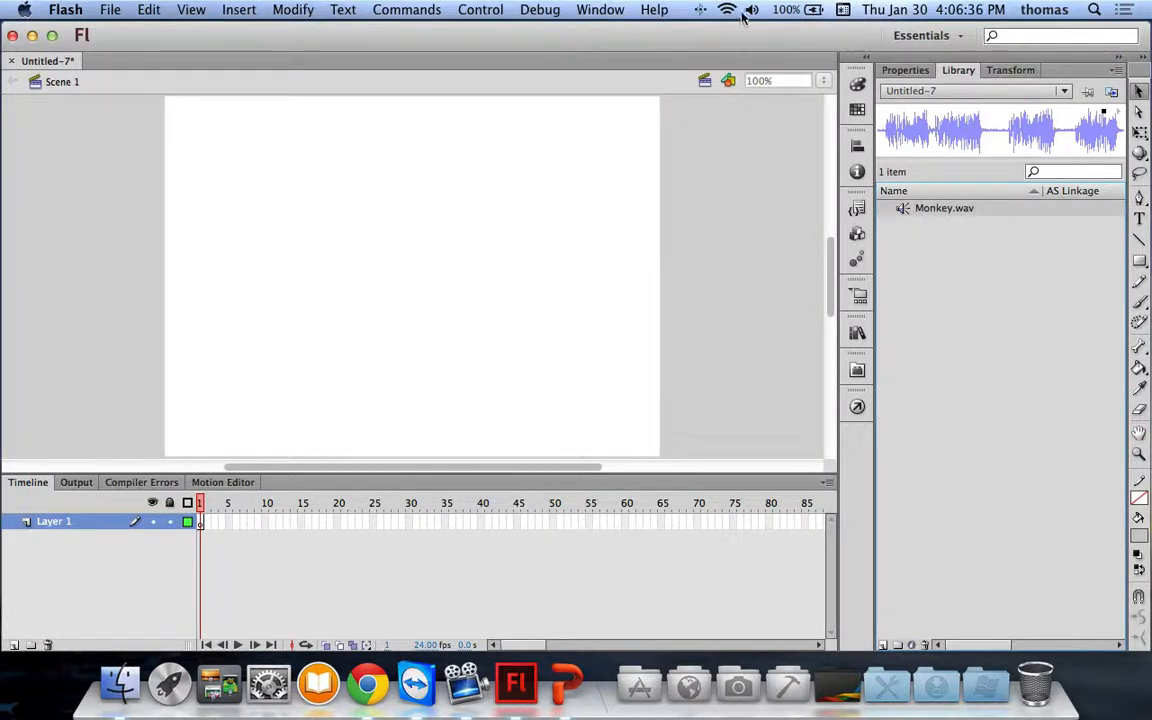
pyautogui.rightClick(941, 211)
pyautogui.click(982, 429)
# Play Monkey.wav once more and raise the system volume.
pyautogui.rightClick(920, 212)
pyautogui.click(965, 429)
pyautogui.click(751, 10)
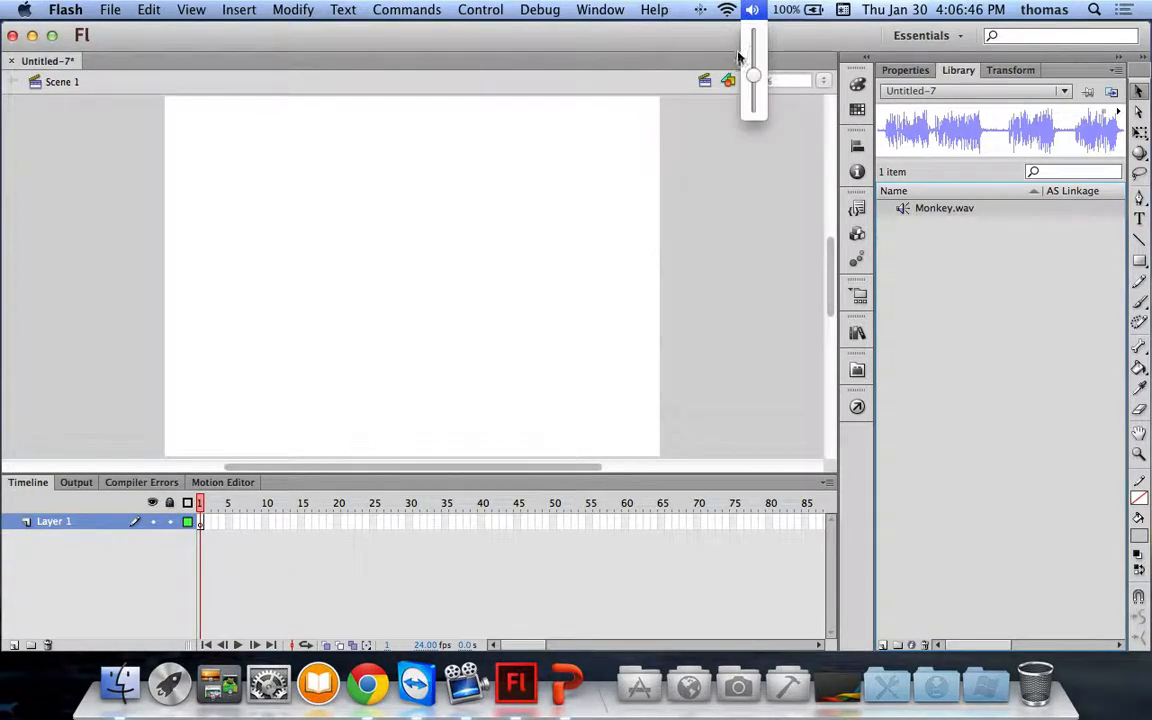
pyautogui.click(754, 55)
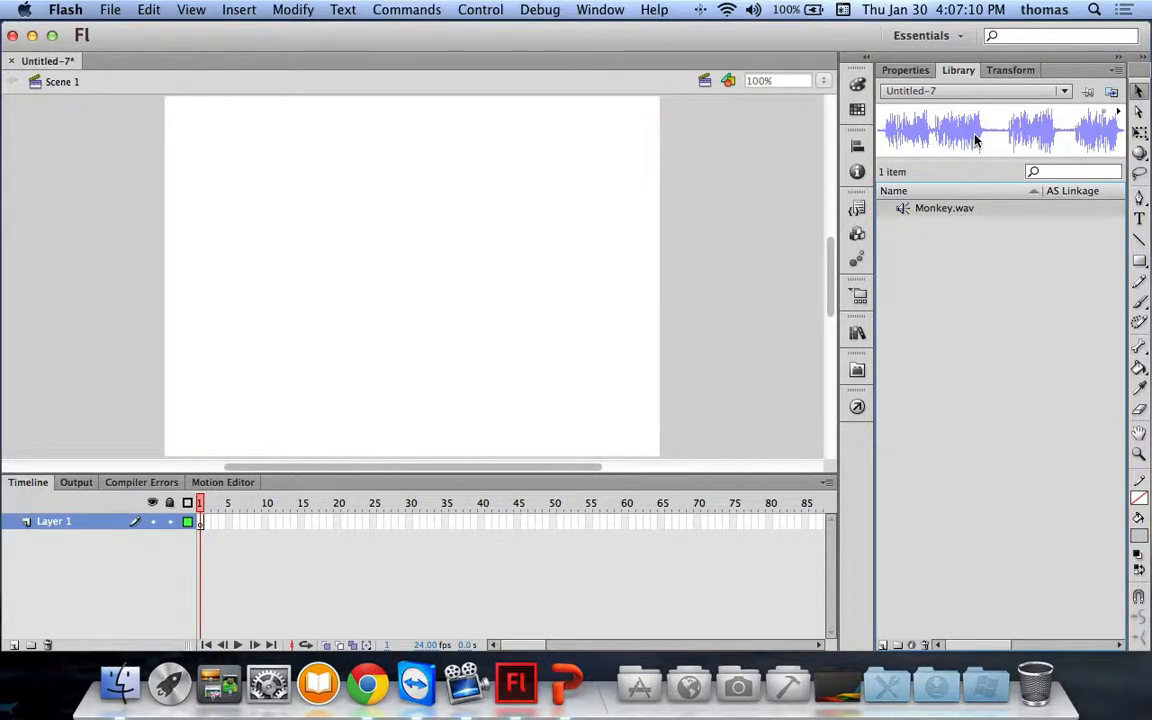
# Switch to the PowerPoint slide show and read through the Importing Sounds slides.
pyautogui.click(550, 628)
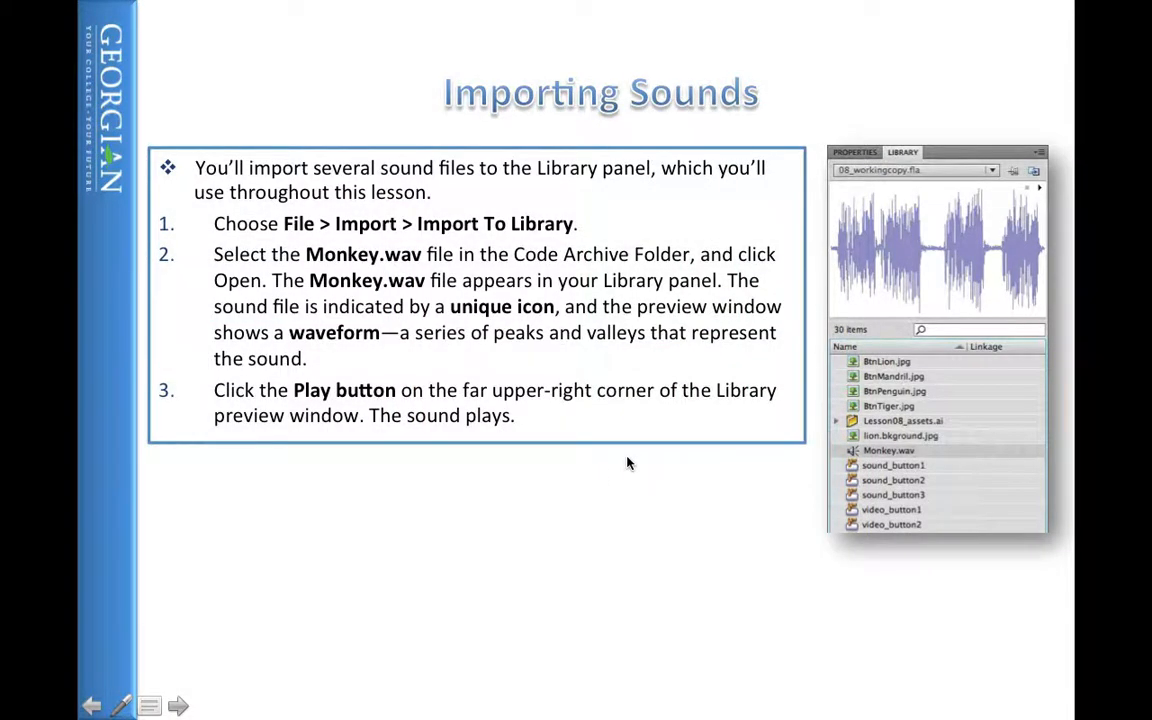
pyautogui.click(627, 457)
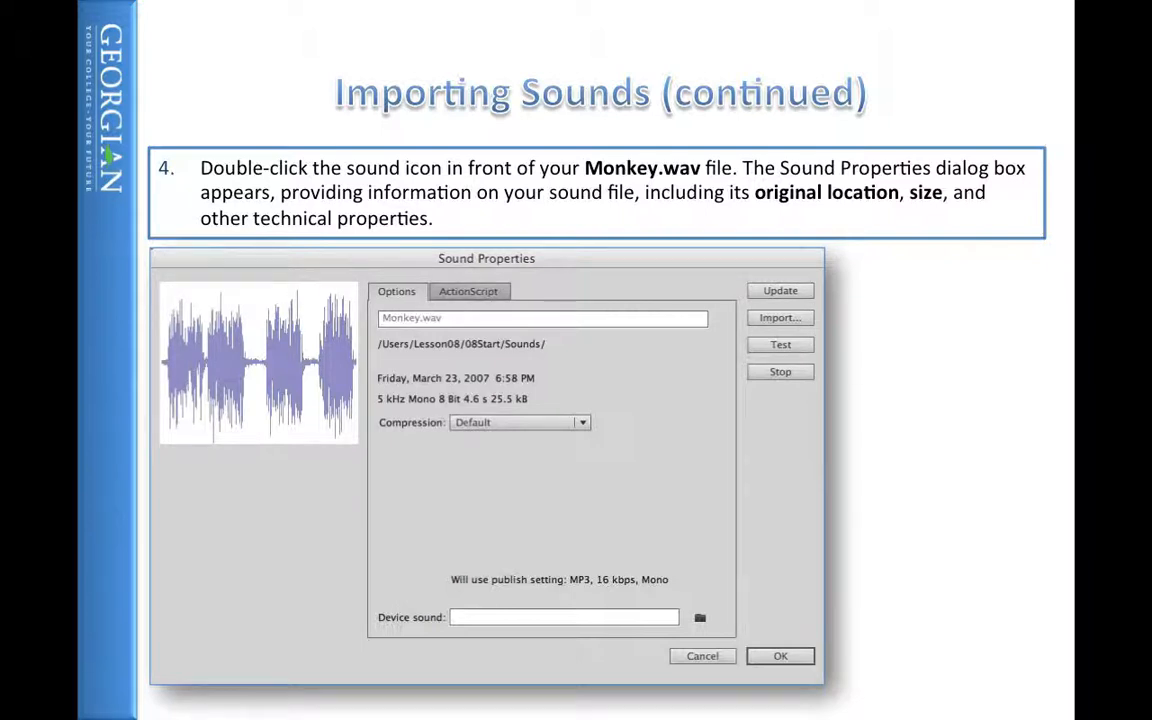
pyautogui.press('Right')
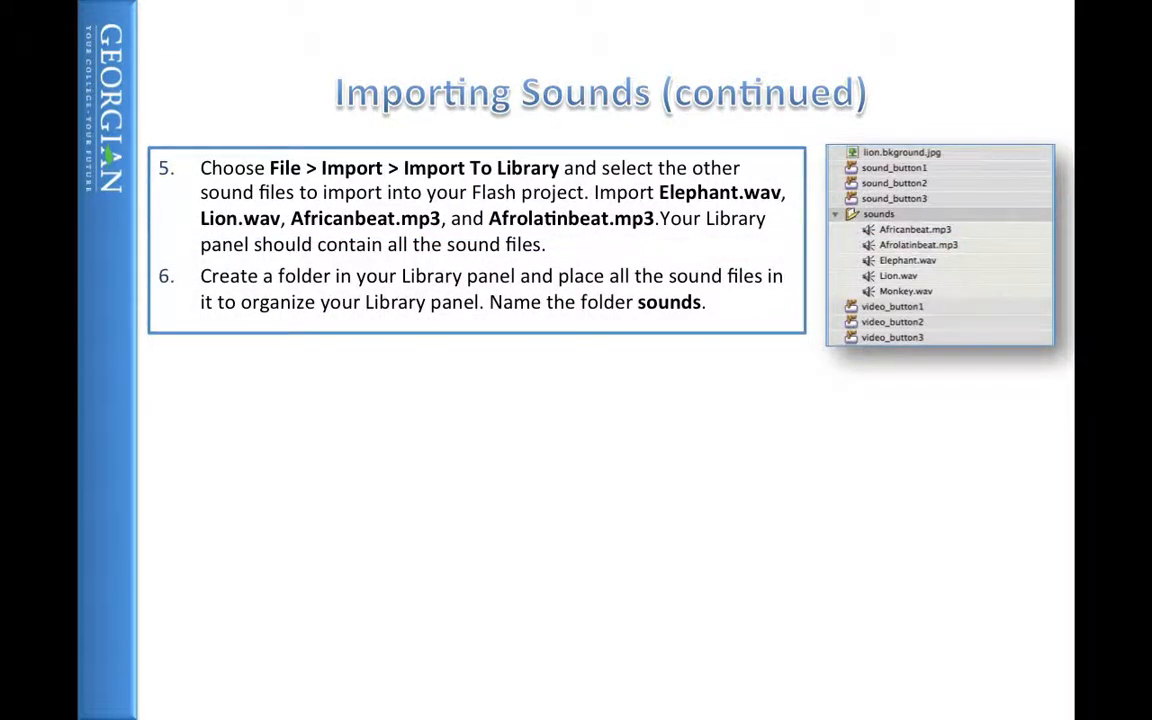
pyautogui.press('Right')
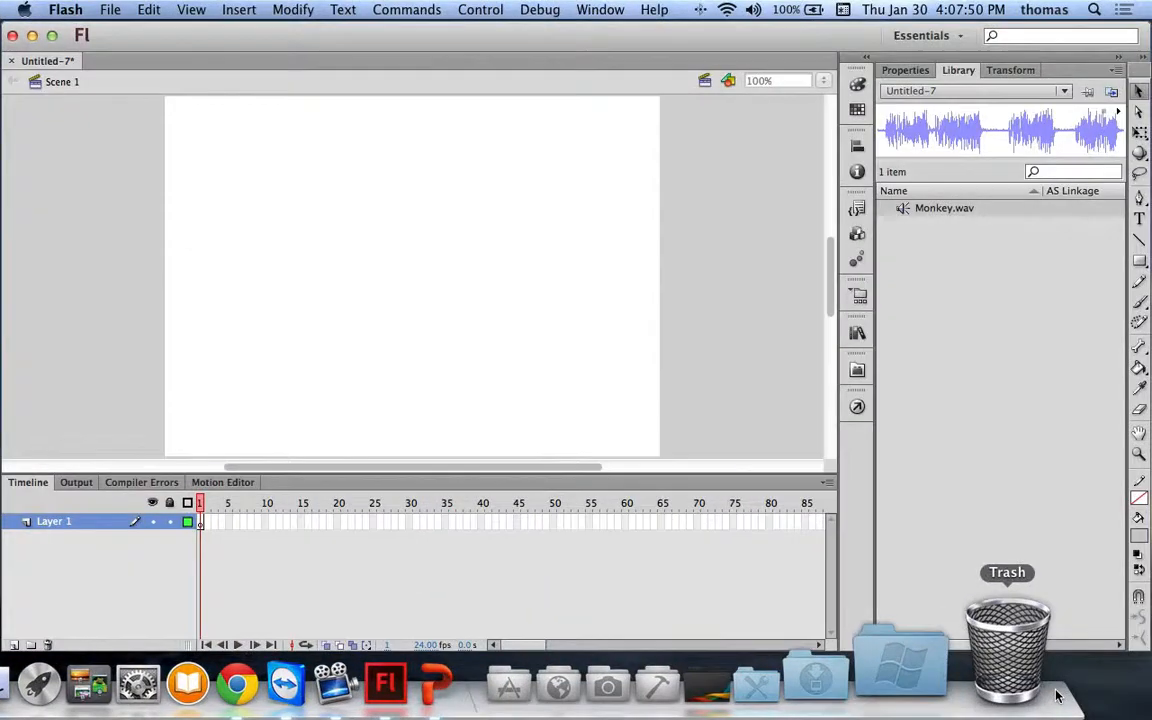
# Switch back to Flash and open the built-in common library of sounds.
pyautogui.click(599, 10)
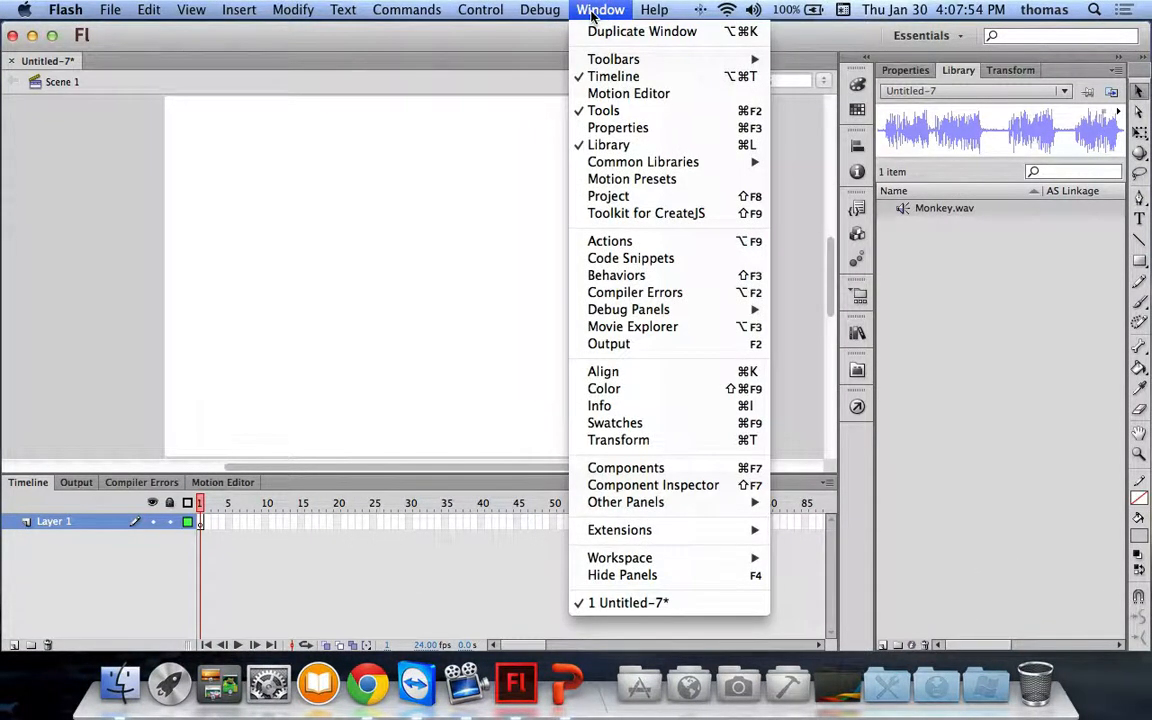
pyautogui.moveTo(740, 162)
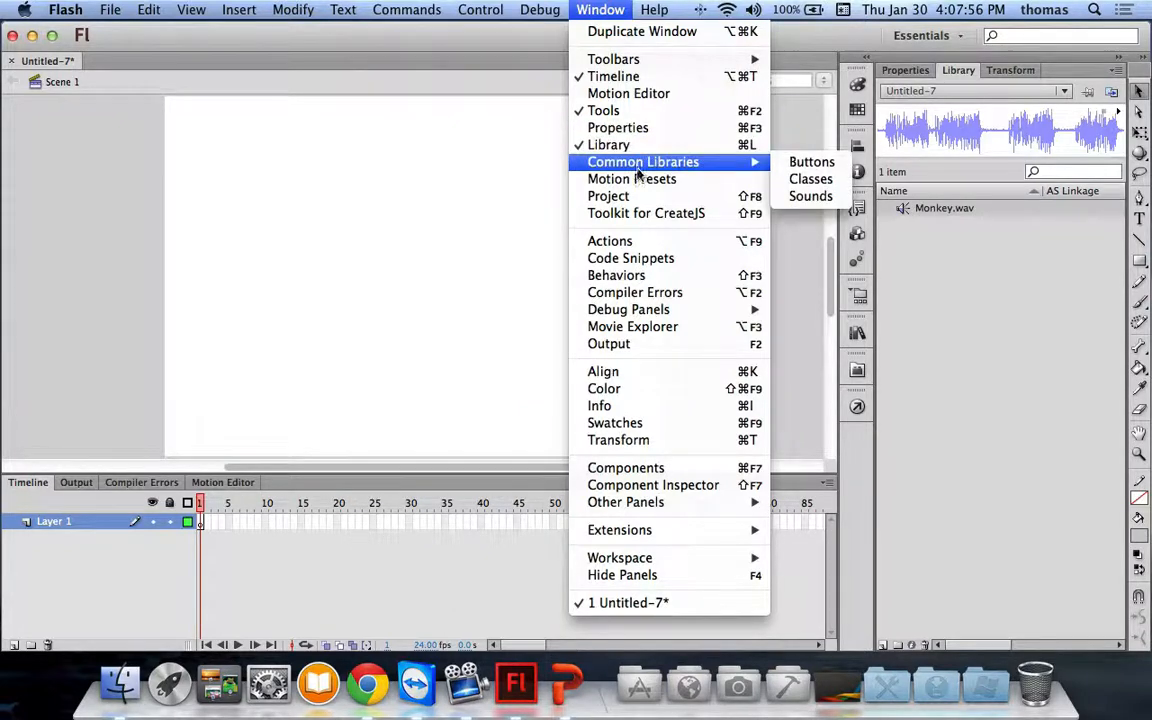
pyautogui.click(818, 196)
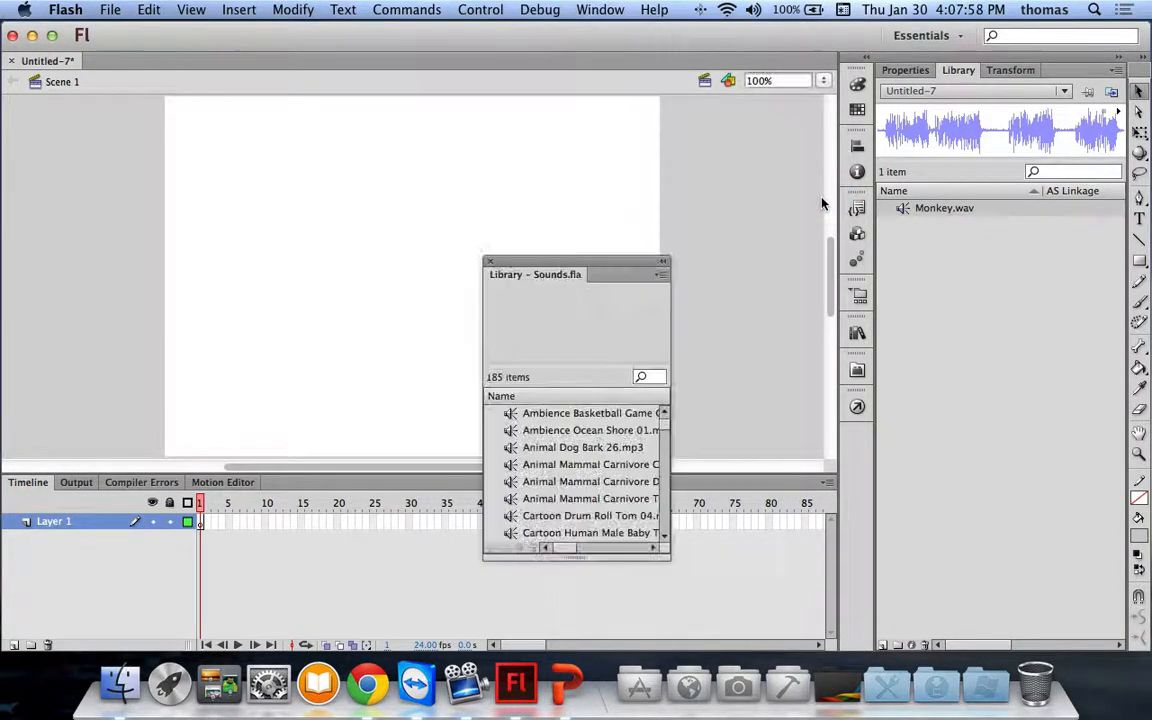
# Play the Ambience Basketball Game sound from the Sounds.fla library and adjust the system volume.
pyautogui.click(591, 415)
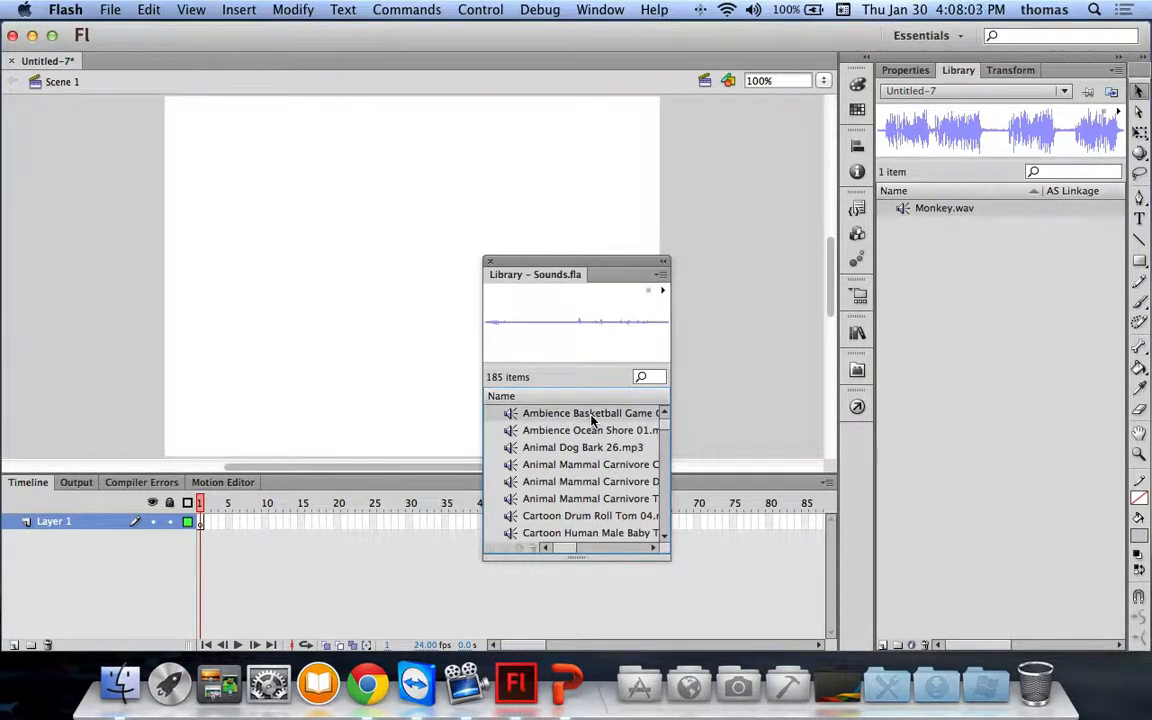
pyautogui.rightClick(531, 420)
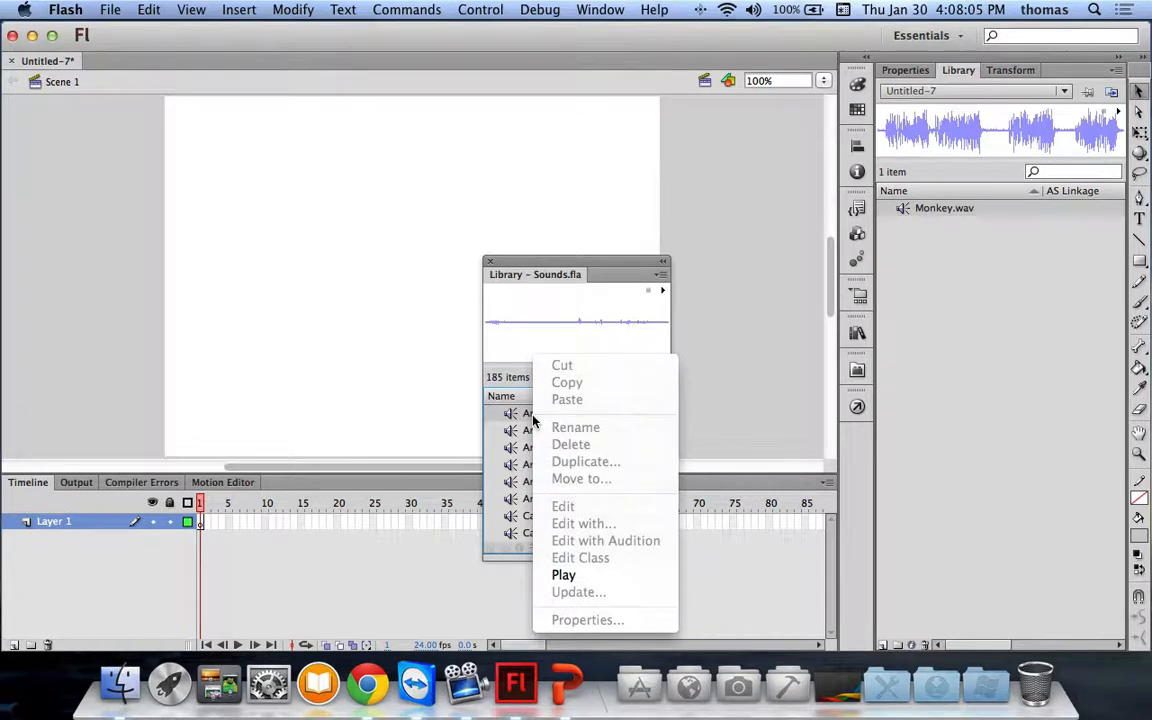
pyautogui.click(550, 573)
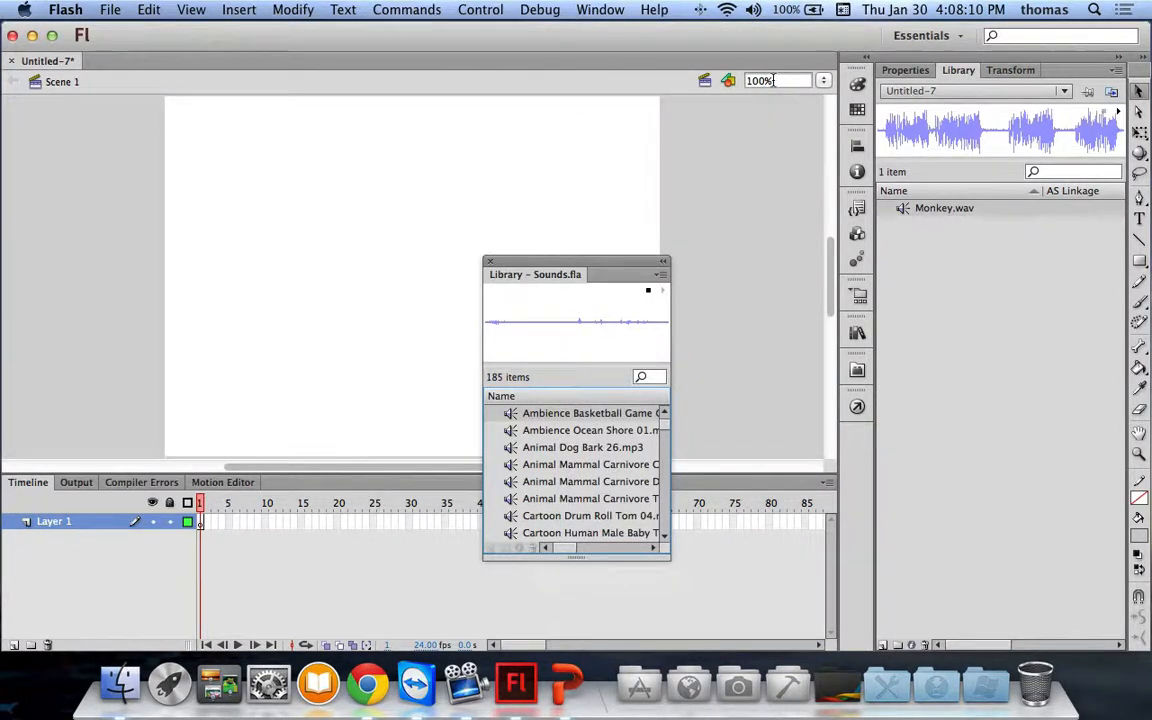
pyautogui.click(753, 9)
pyautogui.moveTo(757, 49); pyautogui.dragTo(758, 38)
# Preview the Animal Dog Bark 26.mp3 and Cartoon Drum Roll Tom 04 sounds in the Sounds.fla library.
pyautogui.rightClick(565, 447)
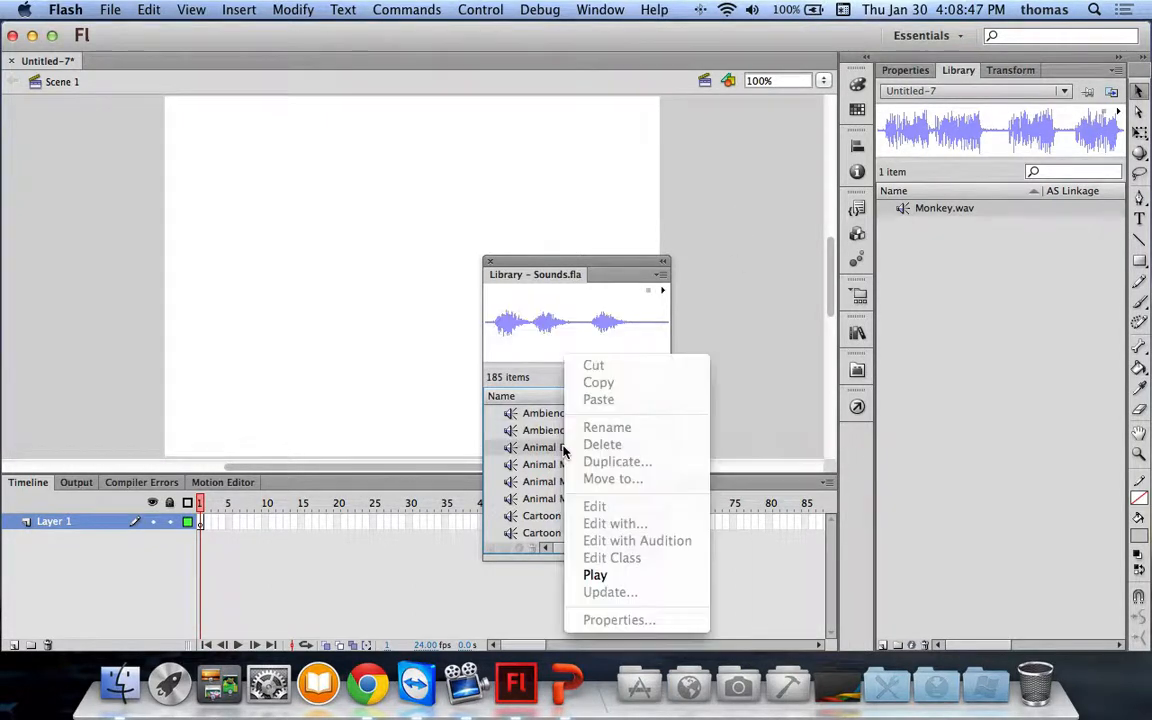
pyautogui.click(598, 575)
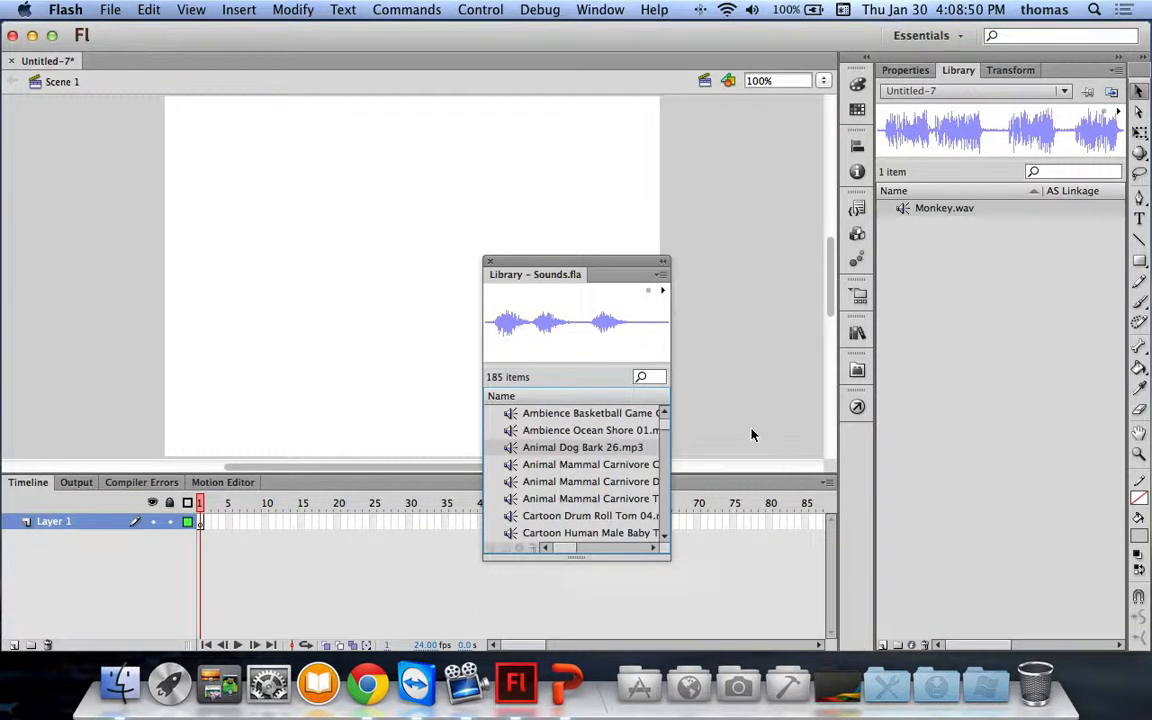
pyautogui.rightClick(571, 517)
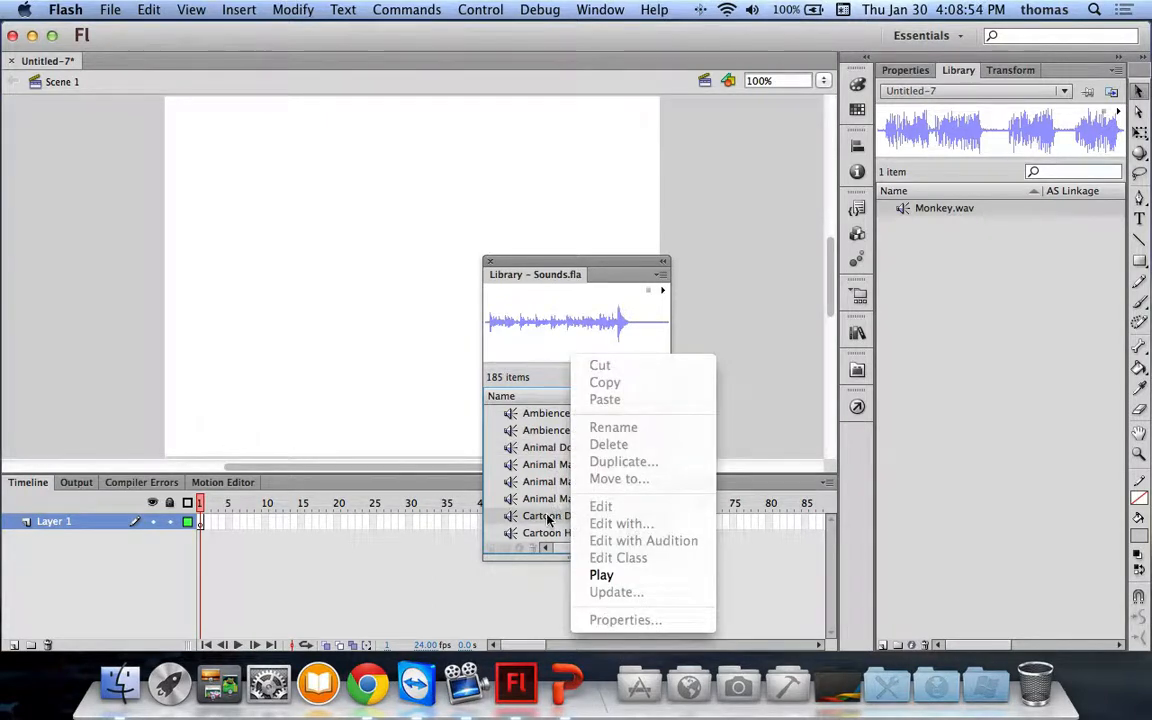
pyautogui.click(600, 576)
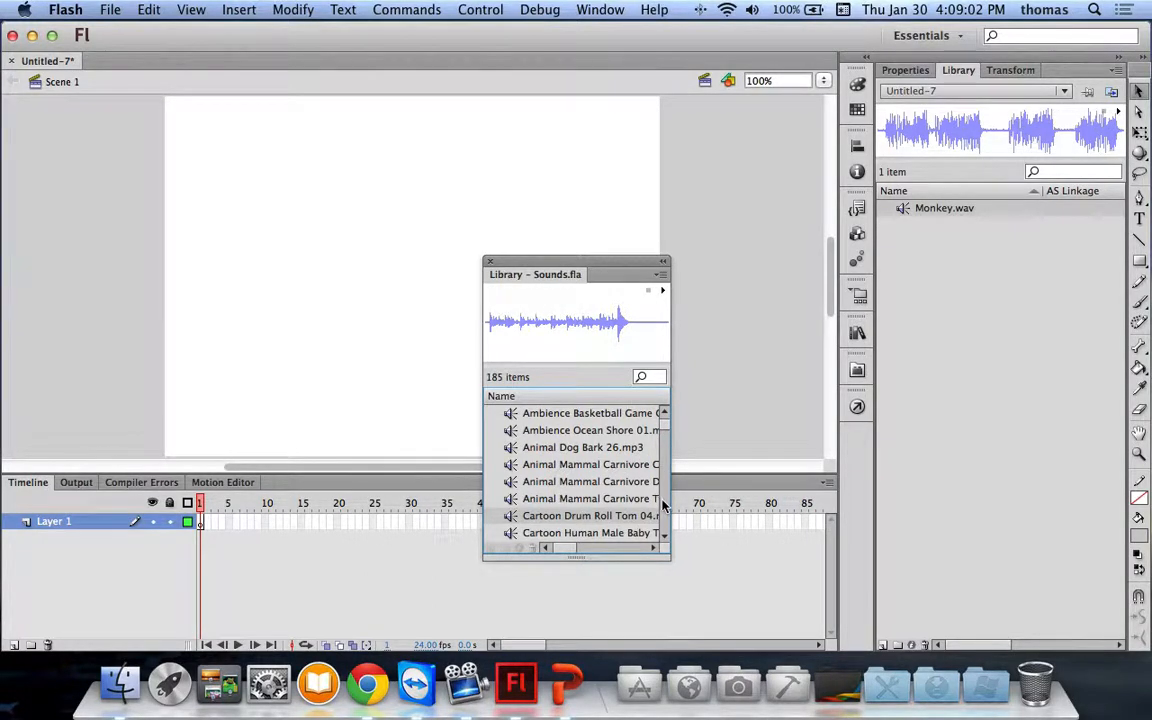
# Find the Human Female Clears Throat sound in the Sounds.fla library and play it.
pyautogui.scroll(-12, 662, 495)
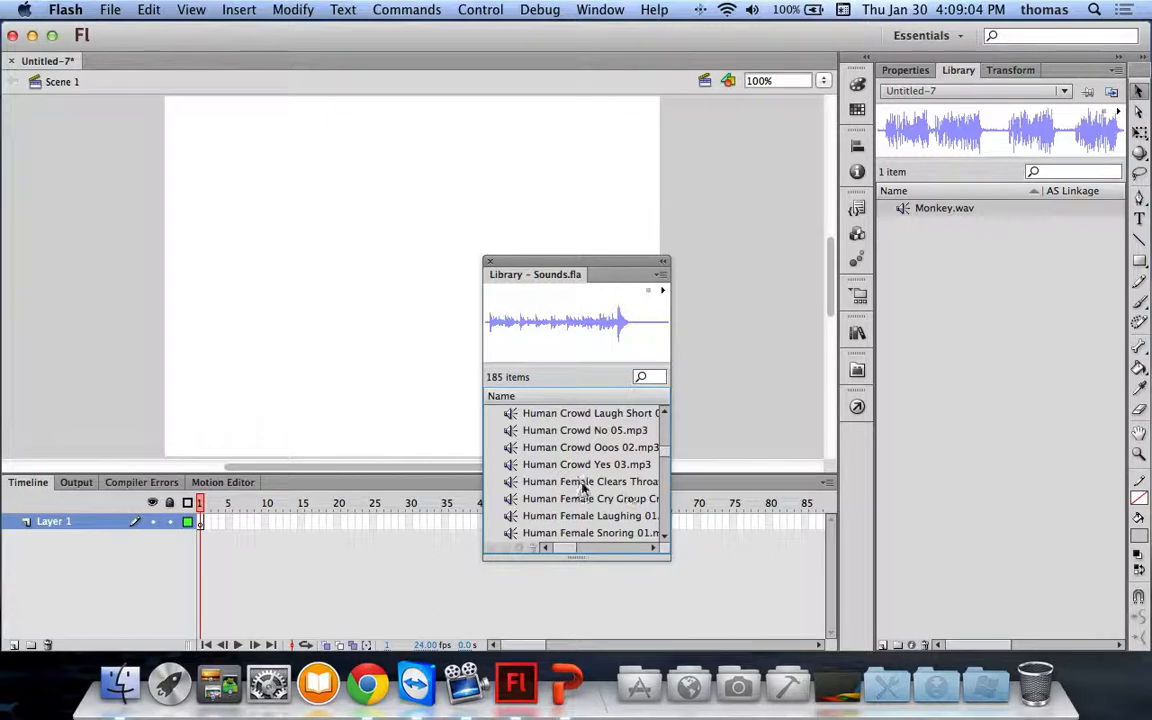
pyautogui.click(583, 487)
pyautogui.rightClick(584, 486)
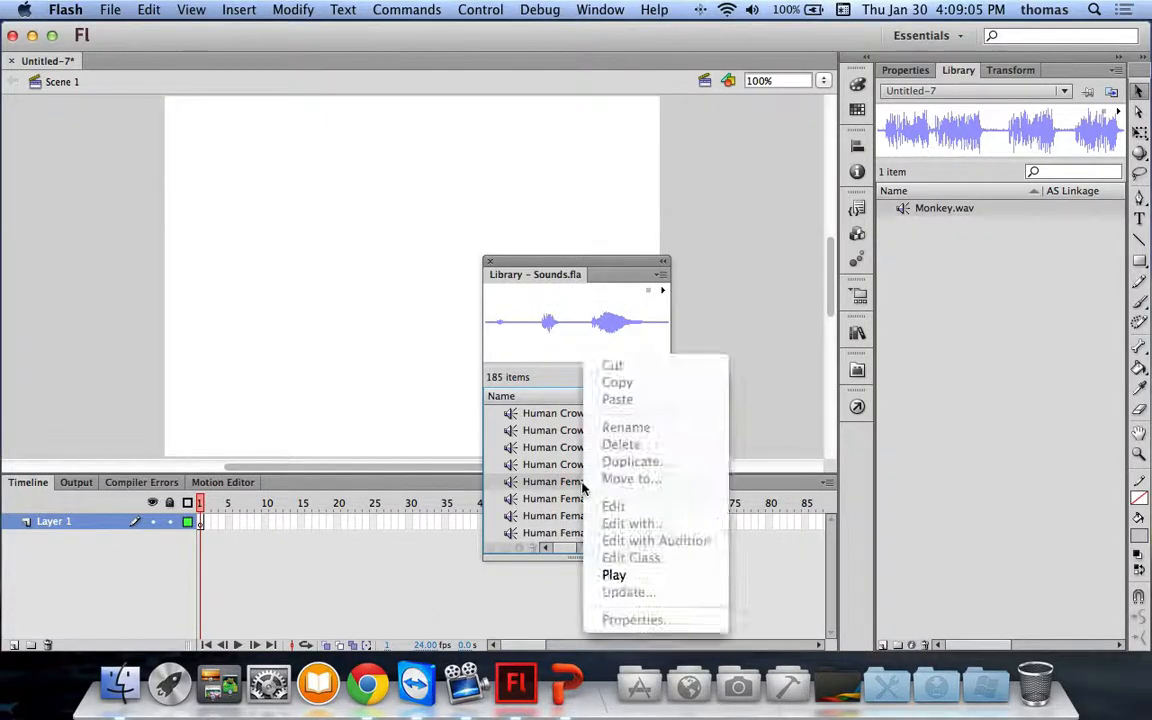
pyautogui.click(616, 576)
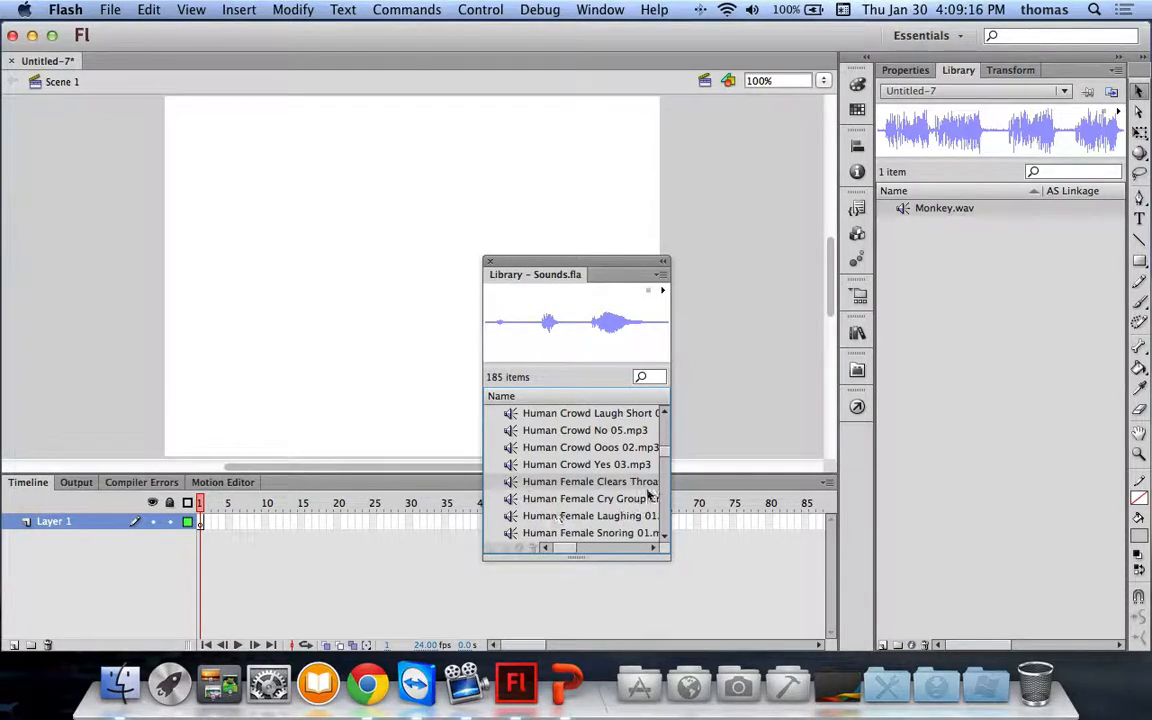
# Play the Liquid Water Dripping Single sound from the Sounds.fla library, check the system volume and replay it.
pyautogui.scroll(-5, 665, 460)
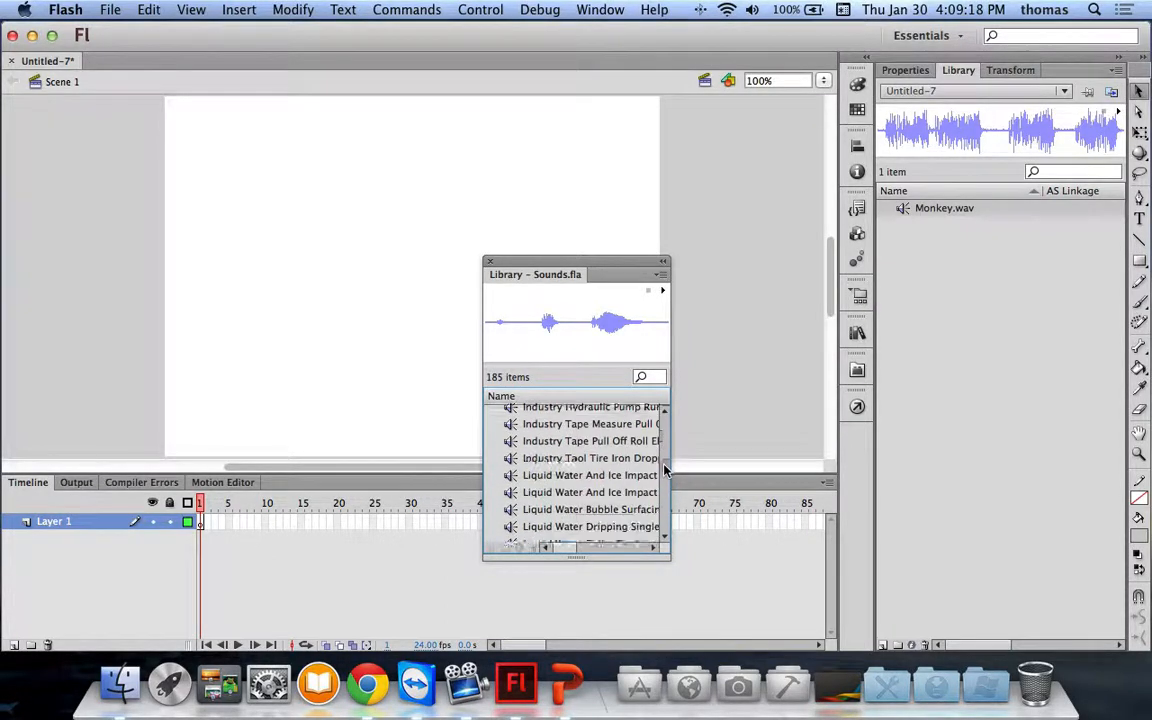
pyautogui.rightClick(566, 498)
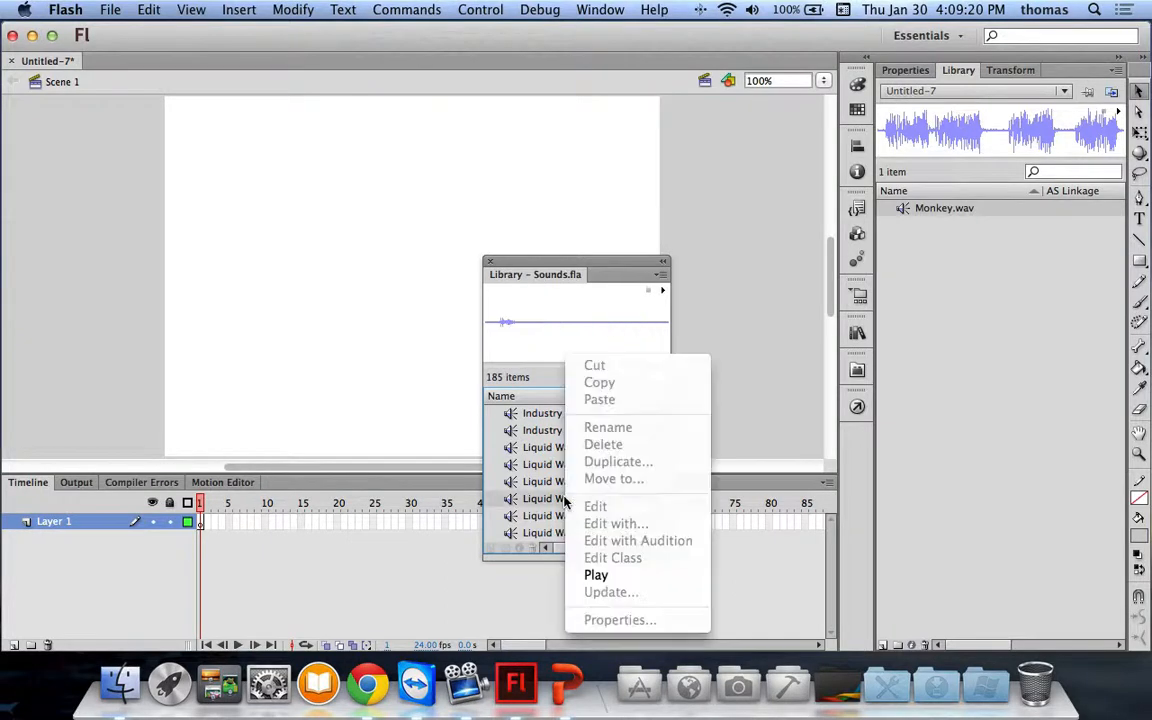
pyautogui.click(596, 576)
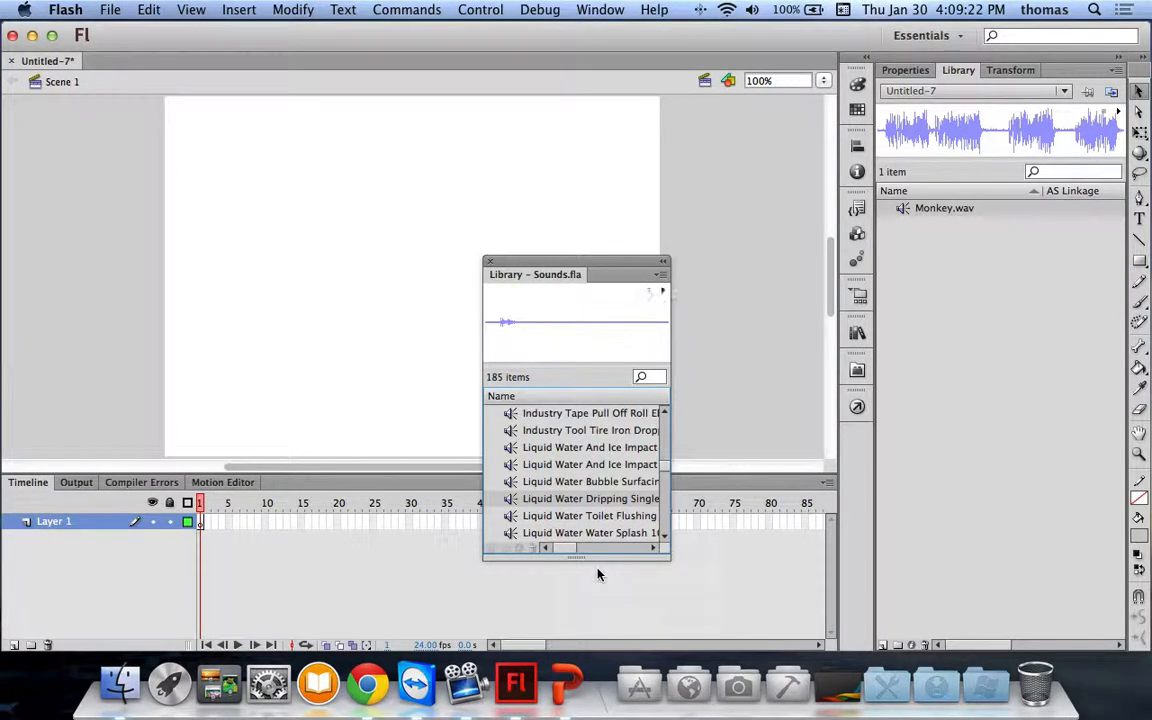
pyautogui.click(752, 9)
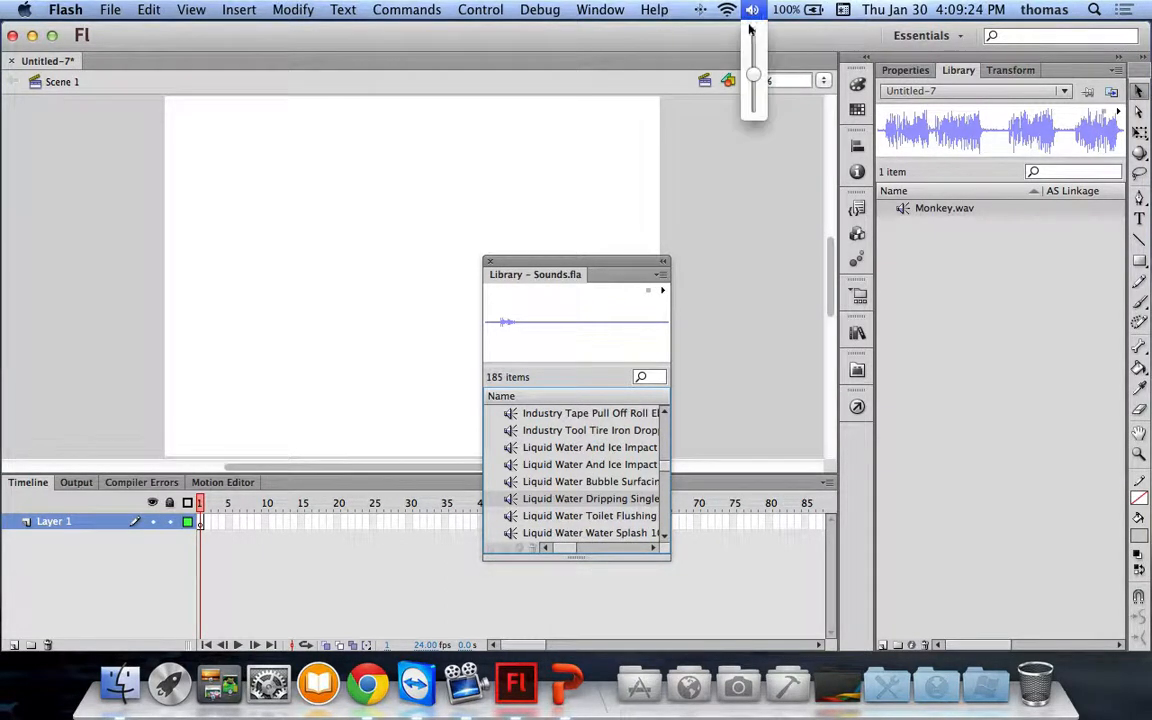
pyautogui.rightClick(562, 498)
pyautogui.click(595, 570)
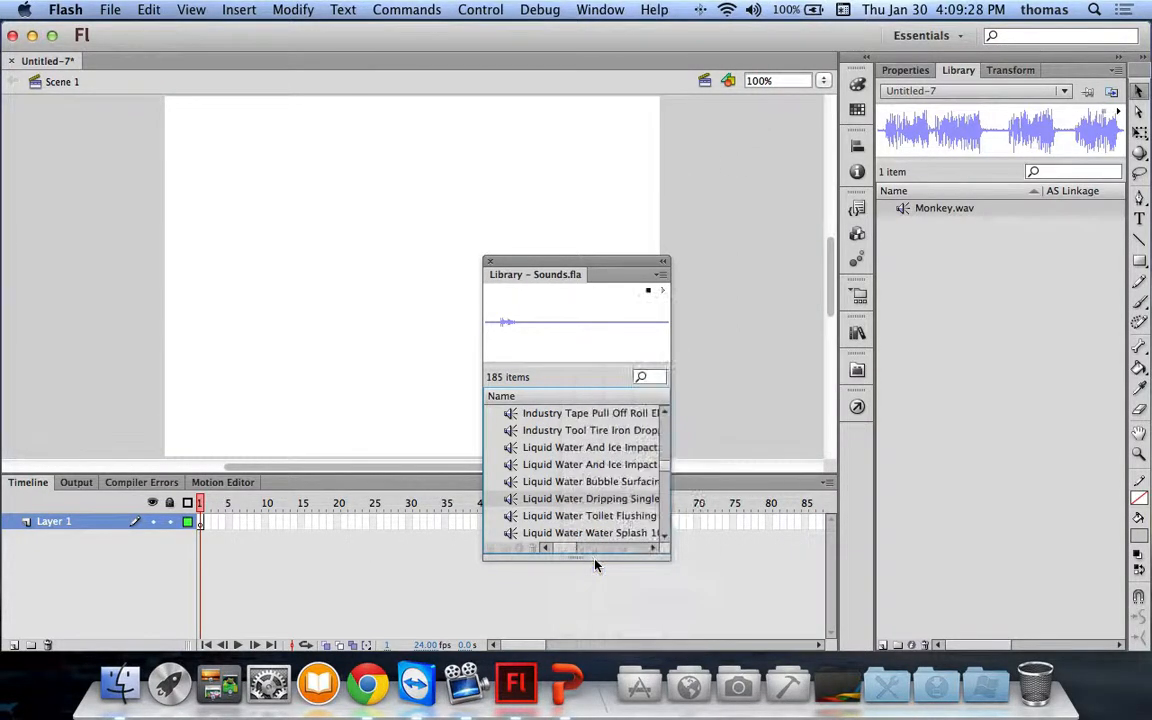
# Play the Liquid Water Toilet Flushing sound from the Sounds.fla library and add it to the document through the Stage.
pyautogui.rightClick(588, 517)
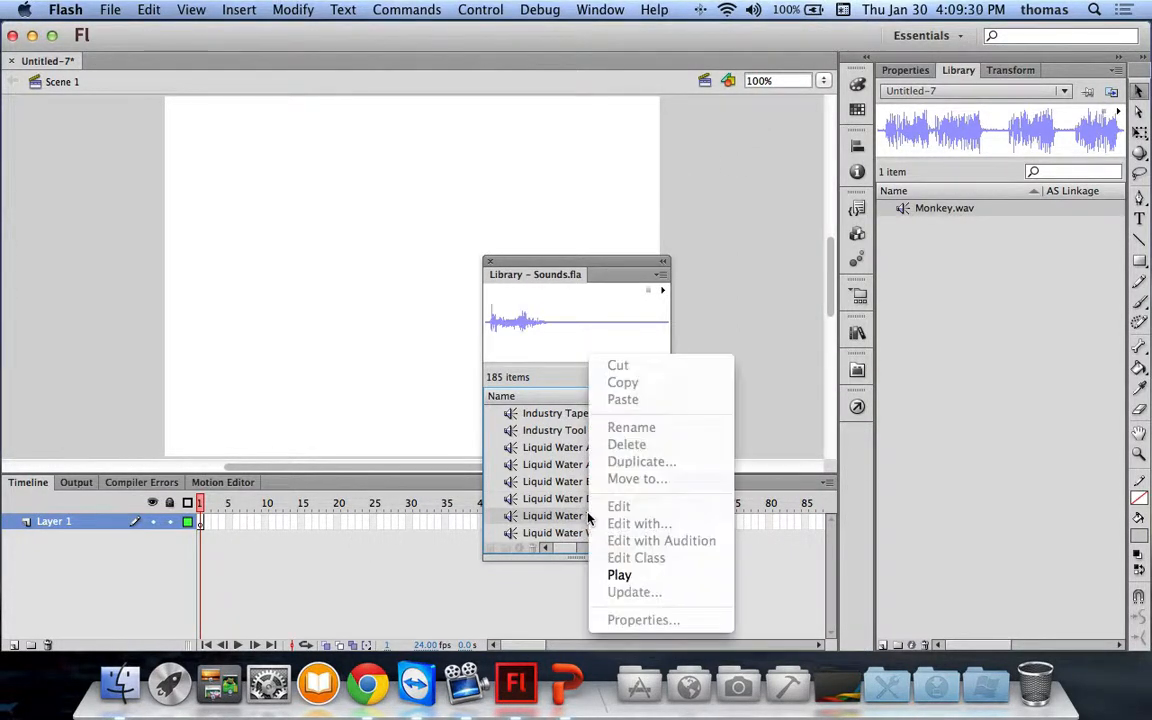
pyautogui.click(619, 574)
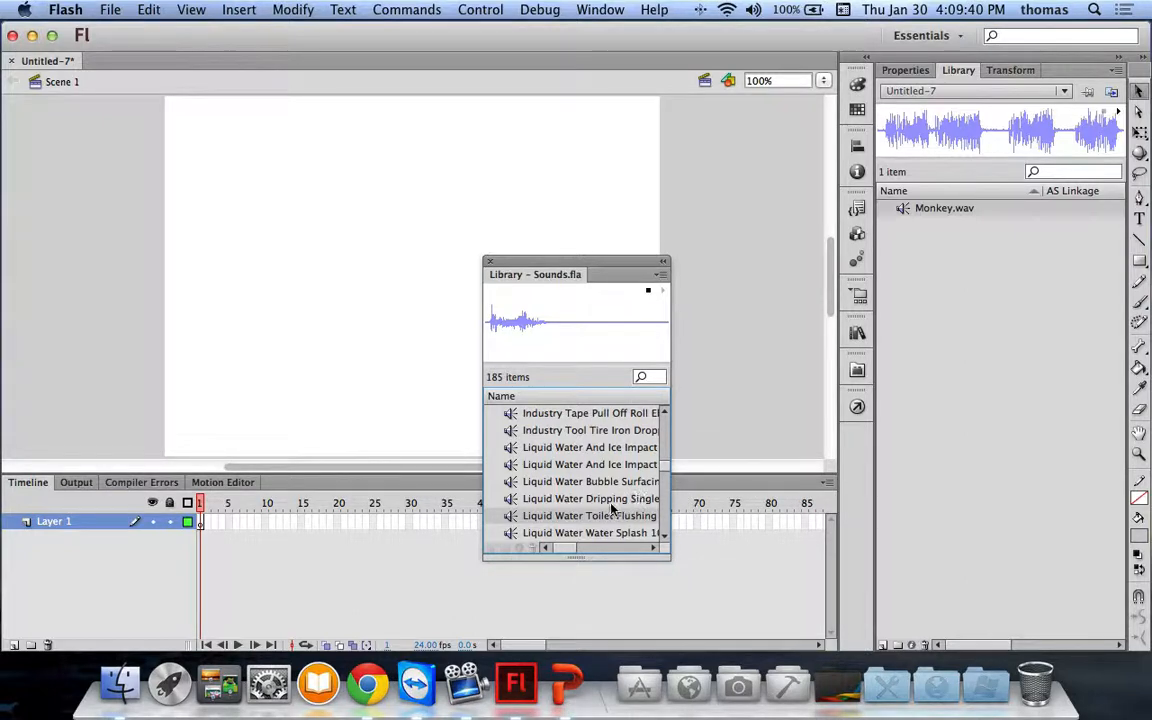
pyautogui.moveTo(570, 515); pyautogui.dragTo(303, 311)
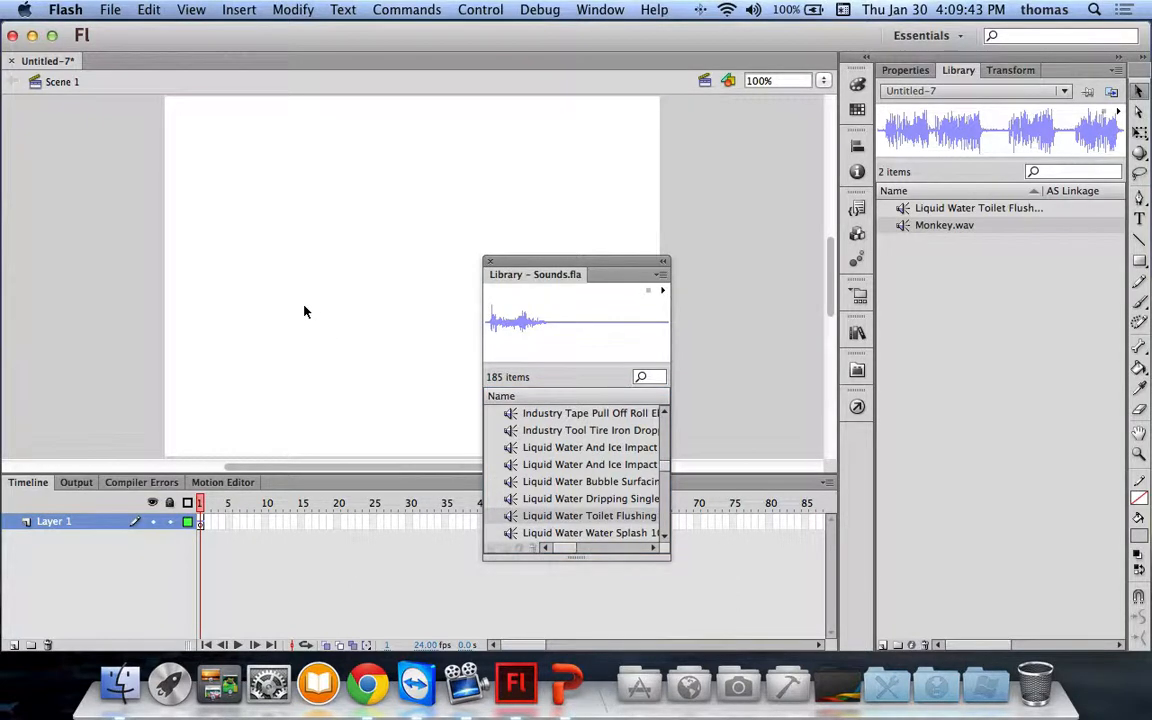
pyautogui.click(935, 210)
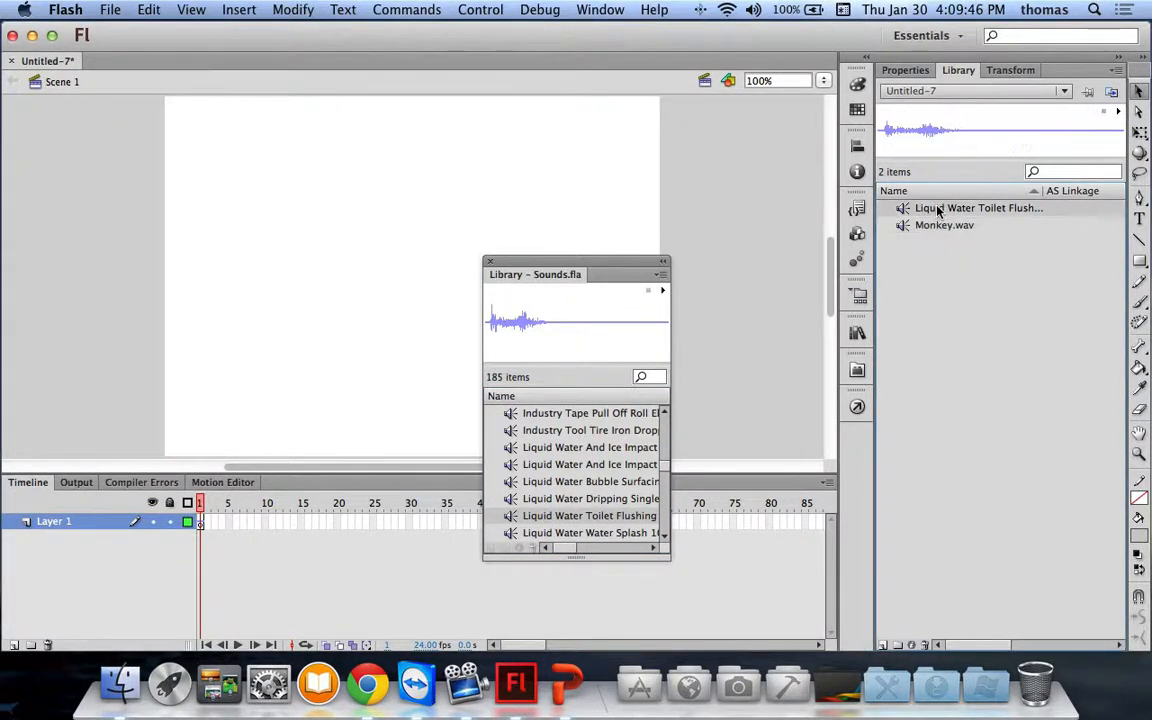
# Find the second Technology Electronic Phone sound in the Sounds.fla library and add it to the document through the Stage.
pyautogui.scroll(-3, 614, 505)
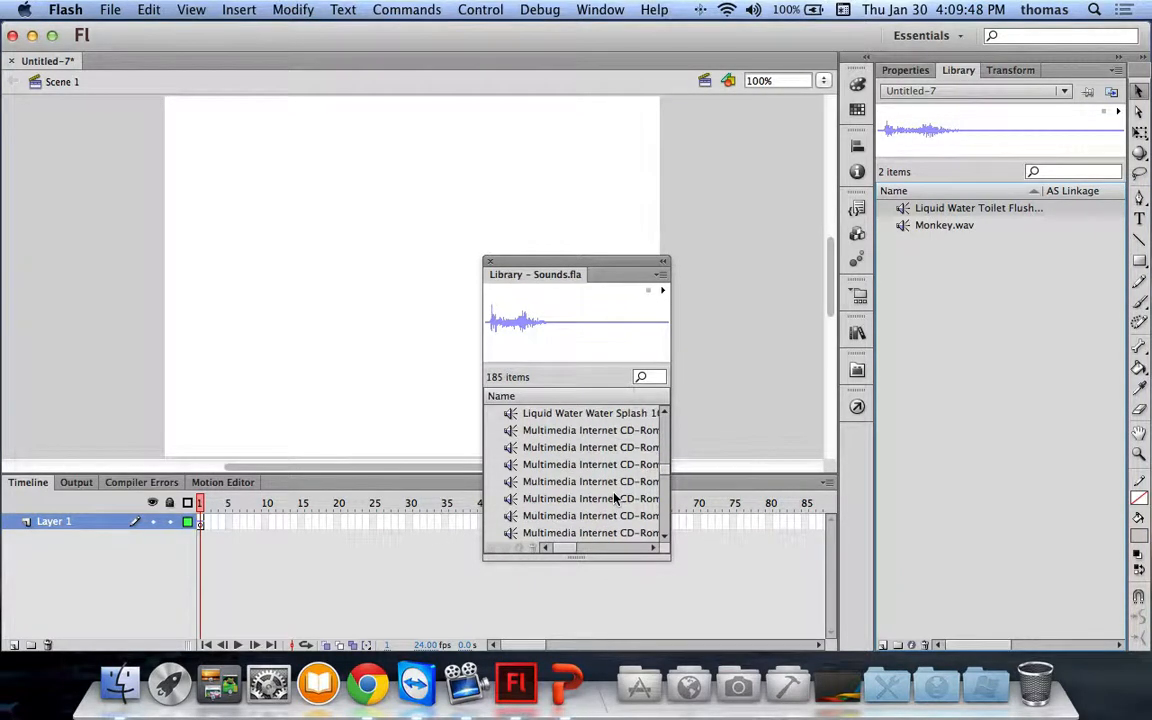
pyautogui.scroll(-10, 580, 515)
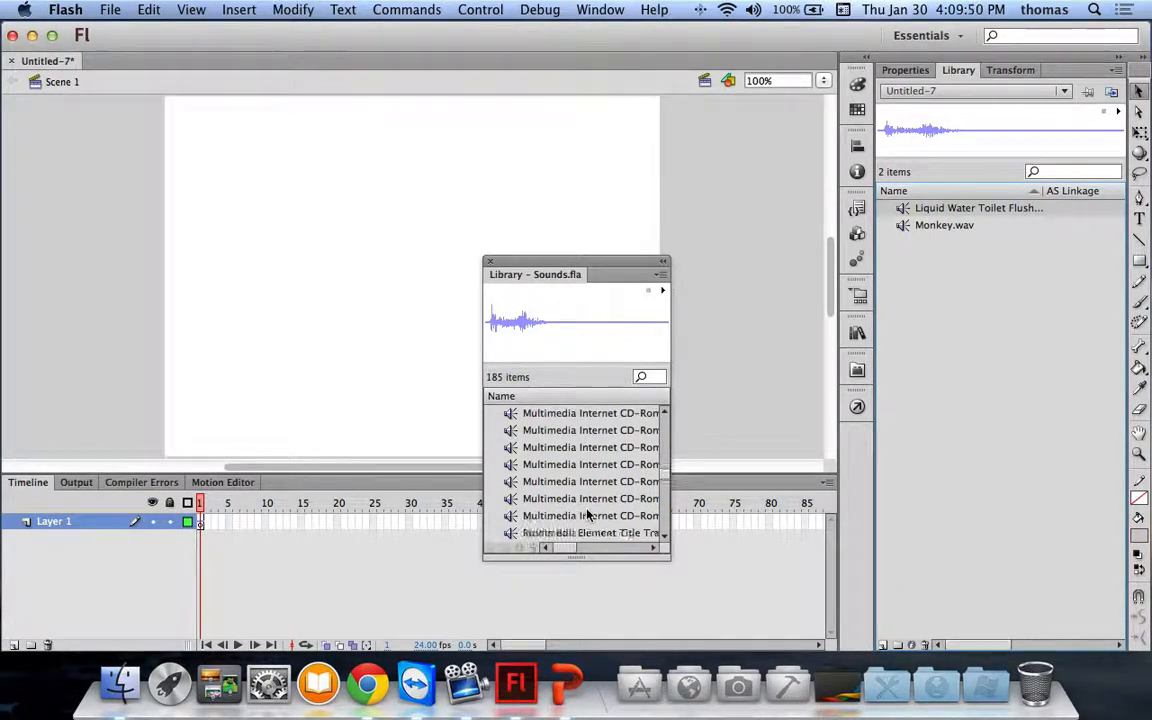
pyautogui.scroll(-10, 600, 520)
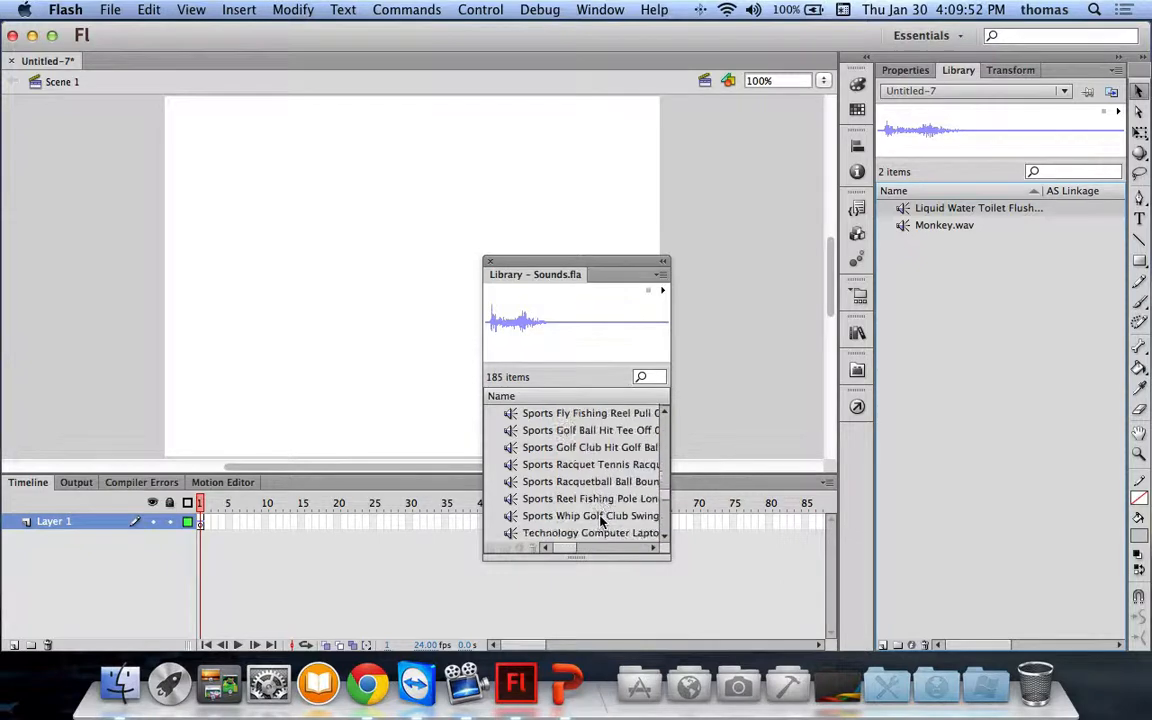
pyautogui.scroll(-1, 560, 523)
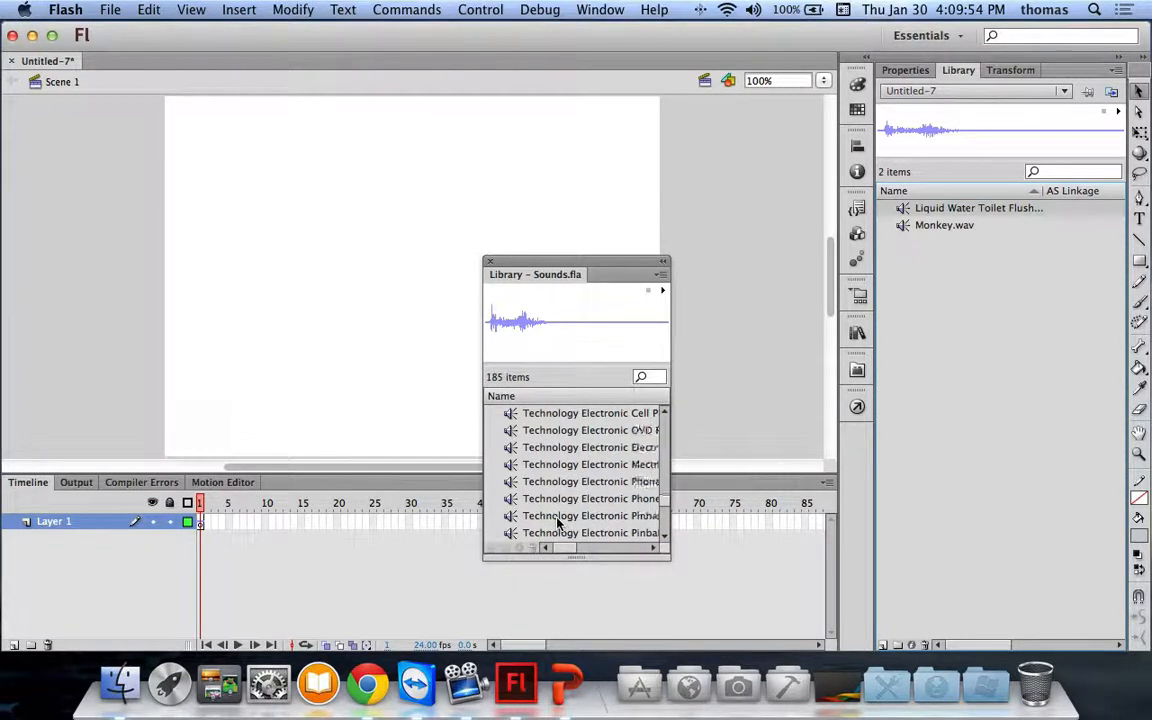
pyautogui.moveTo(527, 507); pyautogui.dragTo(360, 298)
pyautogui.click(945, 242)
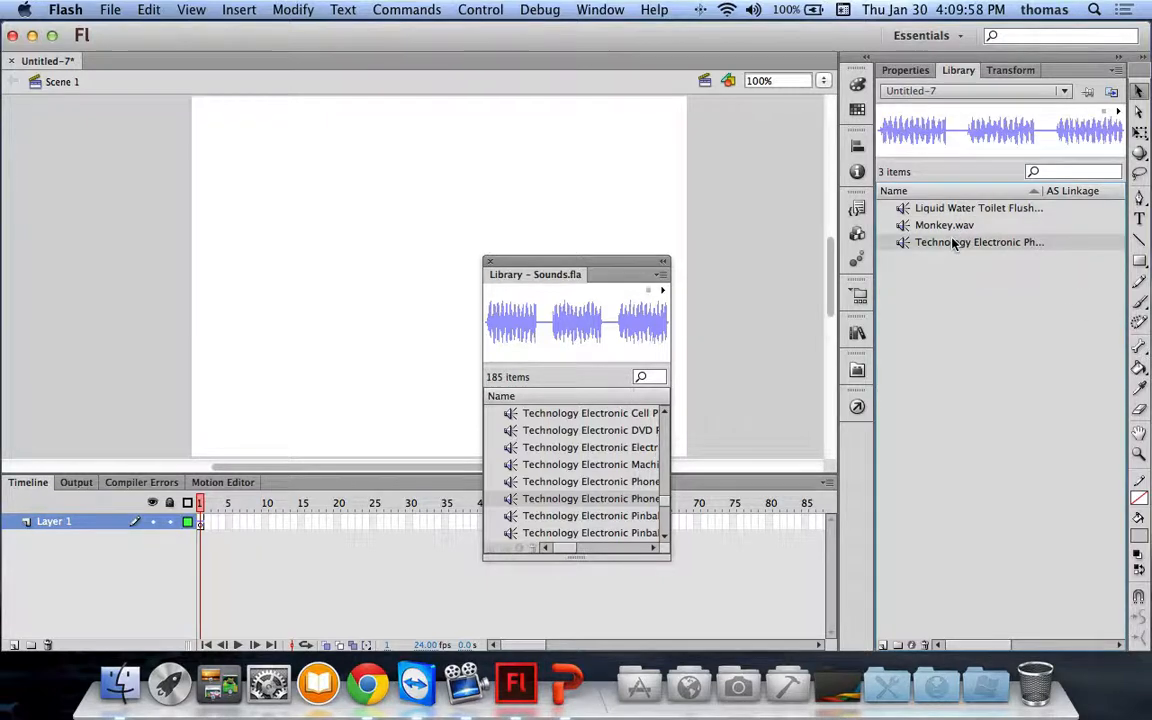
# Play the Technology Electronic Phone sound from the document's own library and close the Sounds.fla library.
pyautogui.rightClick(945, 245)
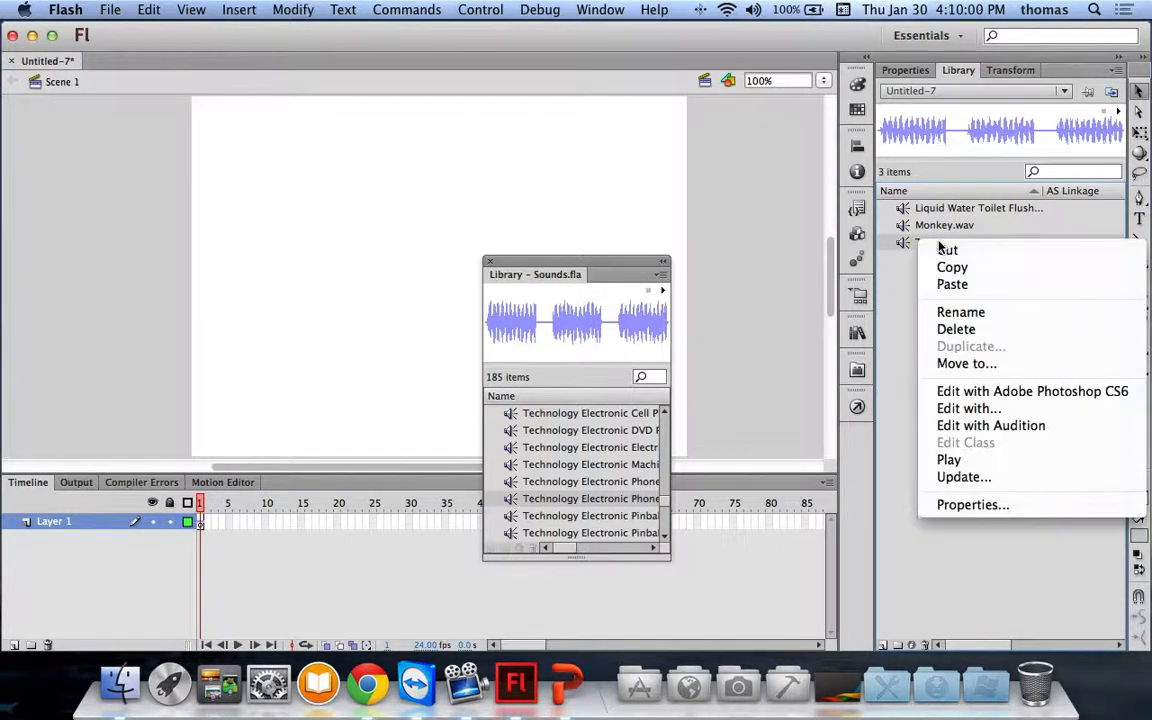
pyautogui.click(948, 457)
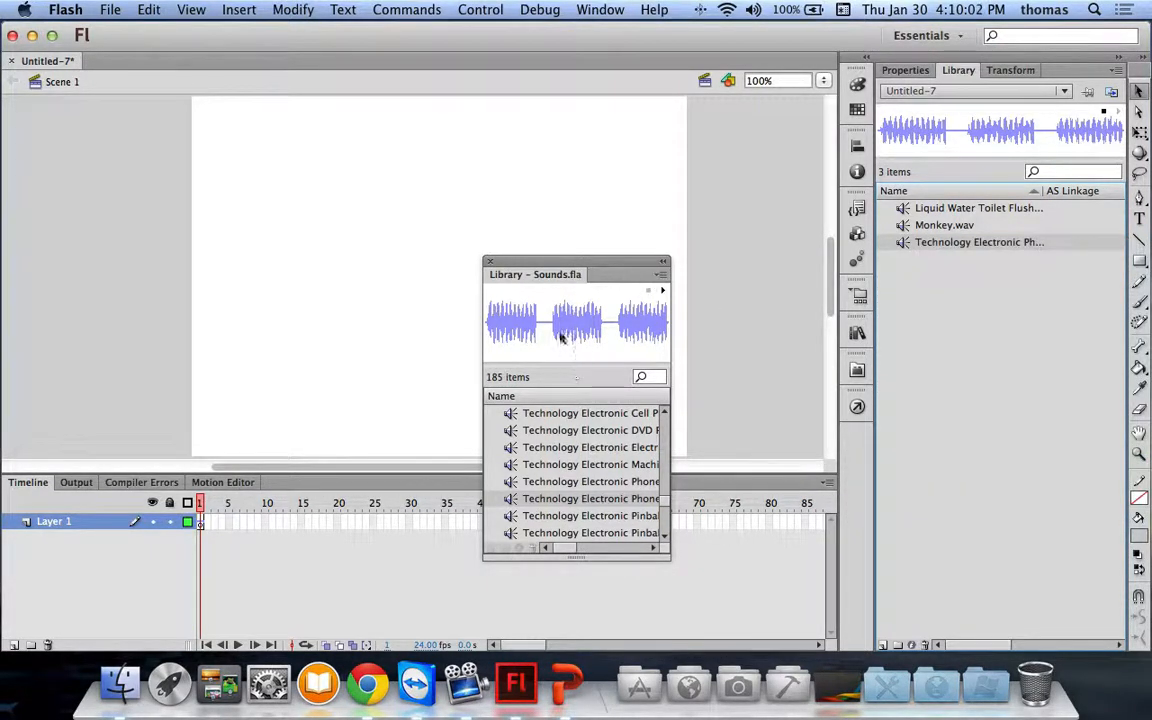
pyautogui.click(490, 262)
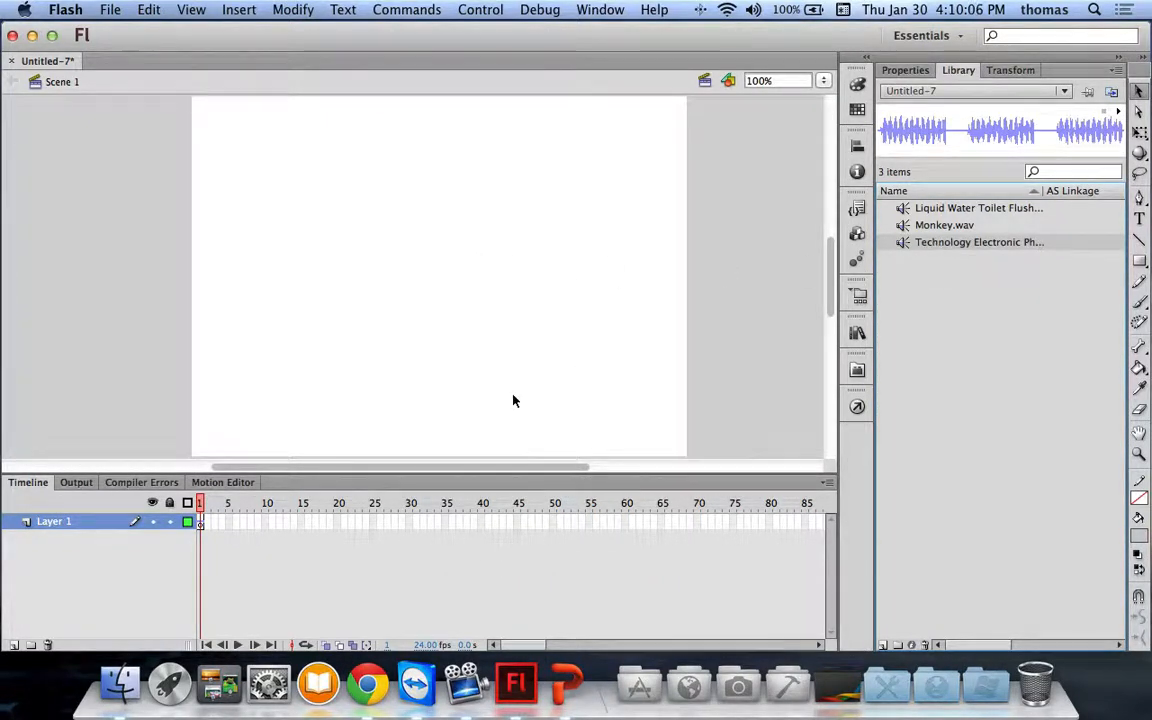
# Switch to the PowerPoint slideshow and advance to the Placing Sounds on the Timeline slide.
pyautogui.click(545, 685)
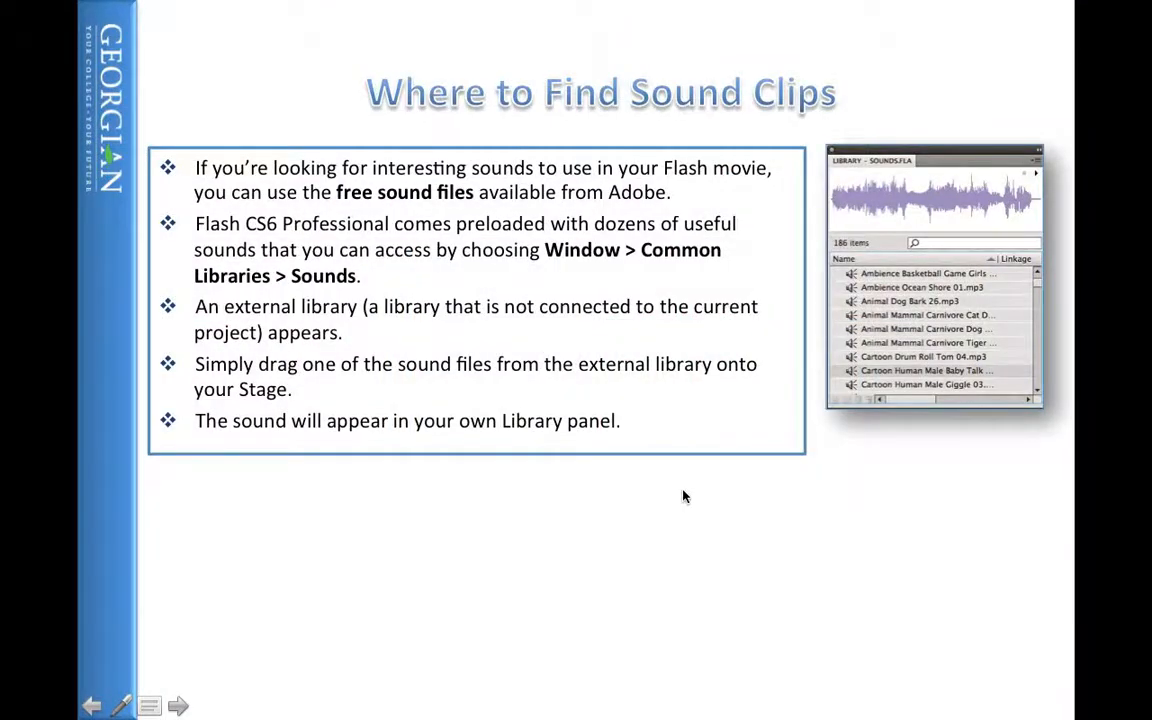
pyautogui.click(684, 496)
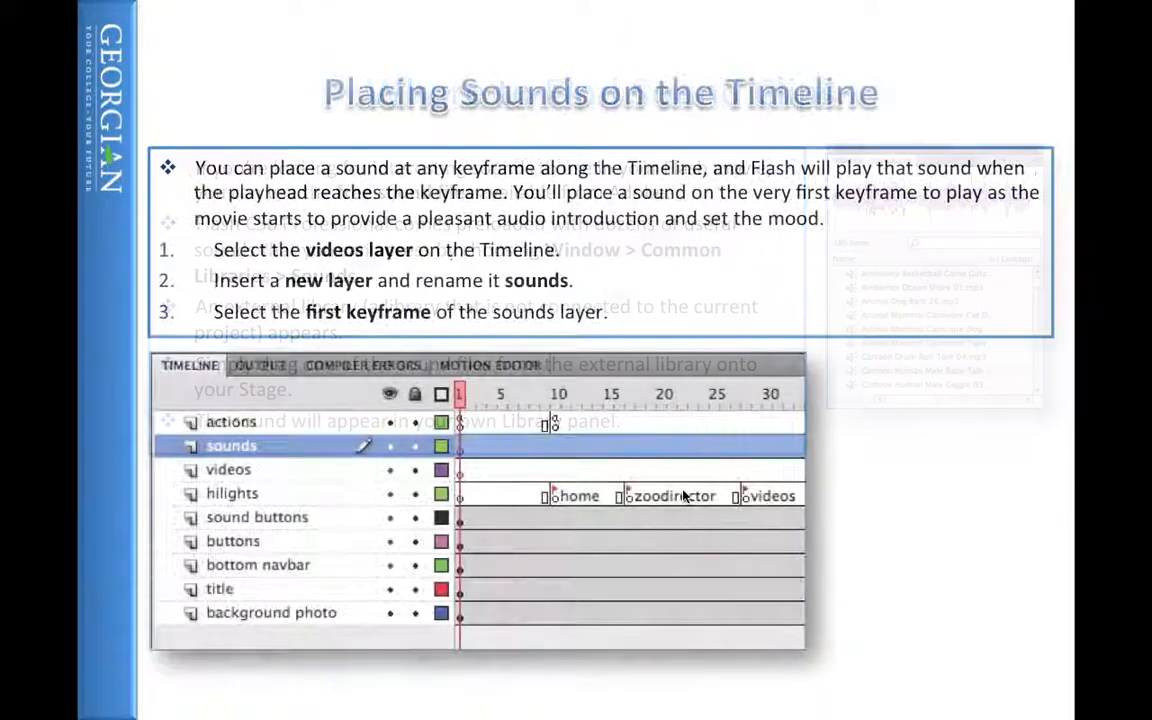
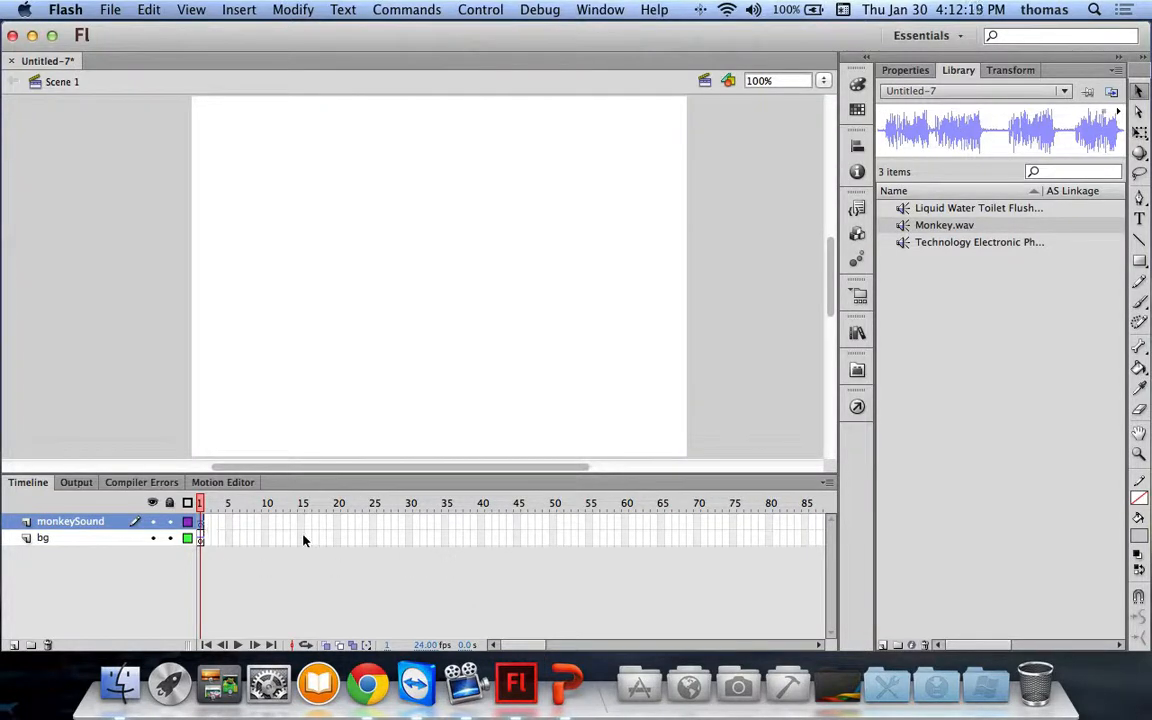
# Test the movie to hear the sound on the monkeySound layer, and close the preview.
pyautogui.press('super+Return')
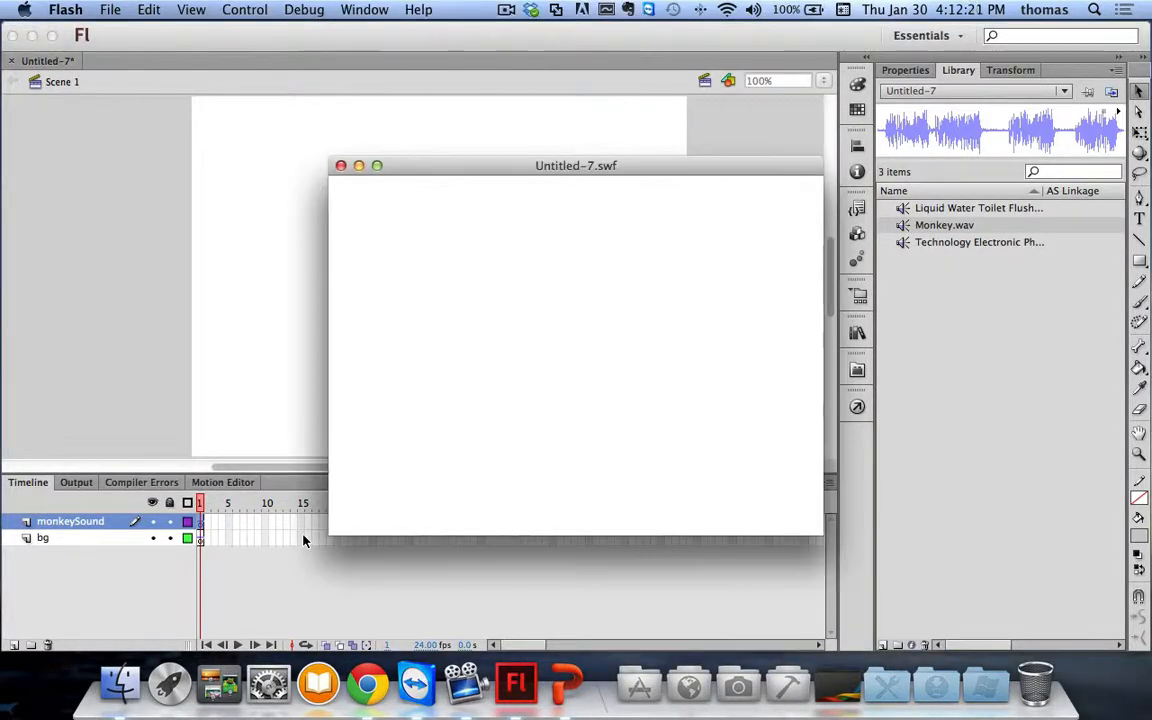
pyautogui.click(341, 166)
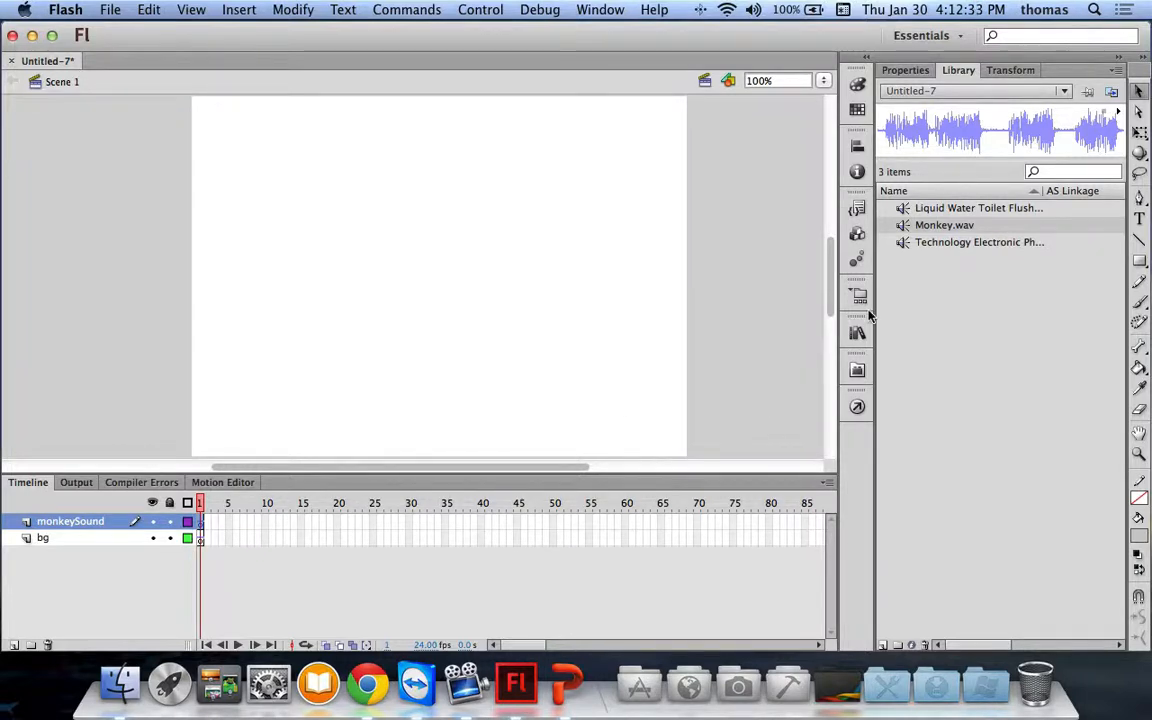
# Examine the general options and ActionScript settings in the Sound Properties of Monkey.wav, leaving without changes.
pyautogui.click(910, 72)
pyautogui.click(956, 70)
pyautogui.doubleClick(902, 228)
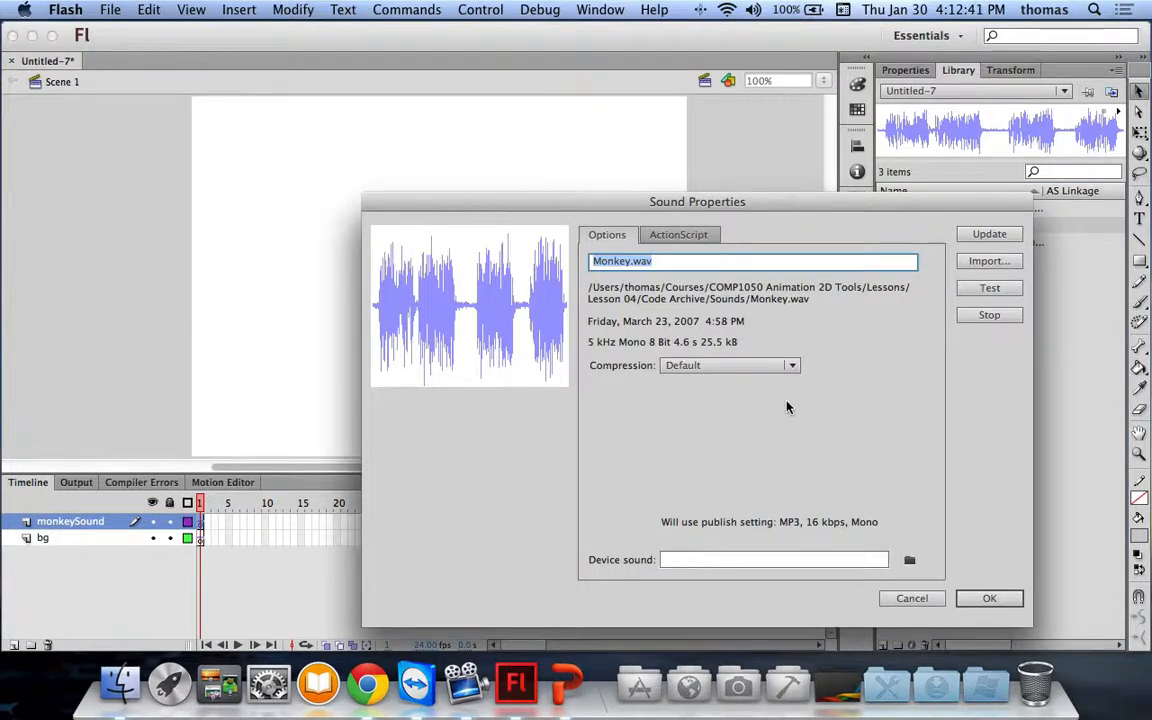
pyautogui.click(680, 236)
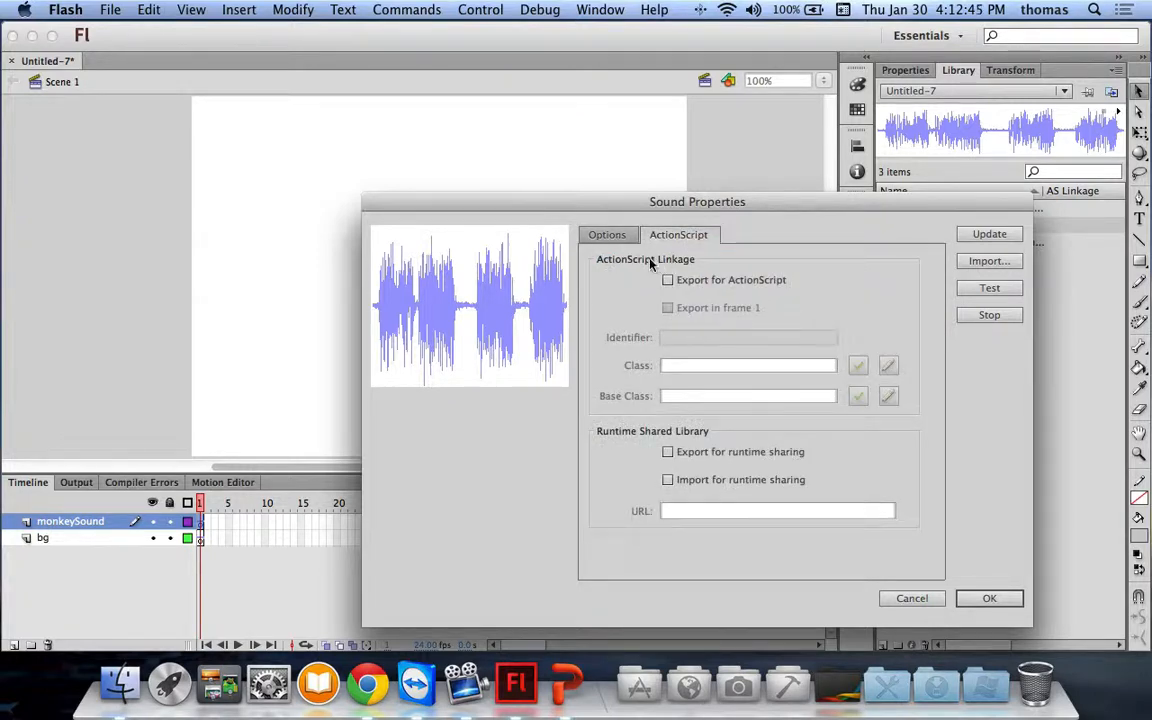
pyautogui.click(607, 234)
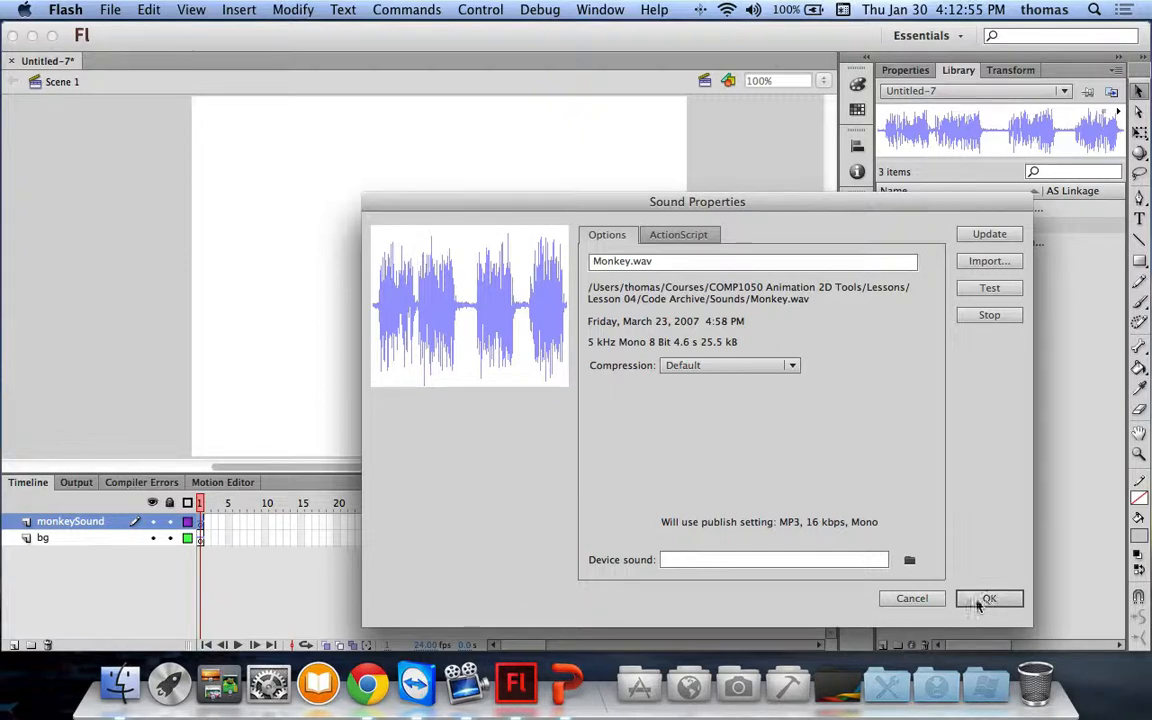
pyautogui.click(913, 600)
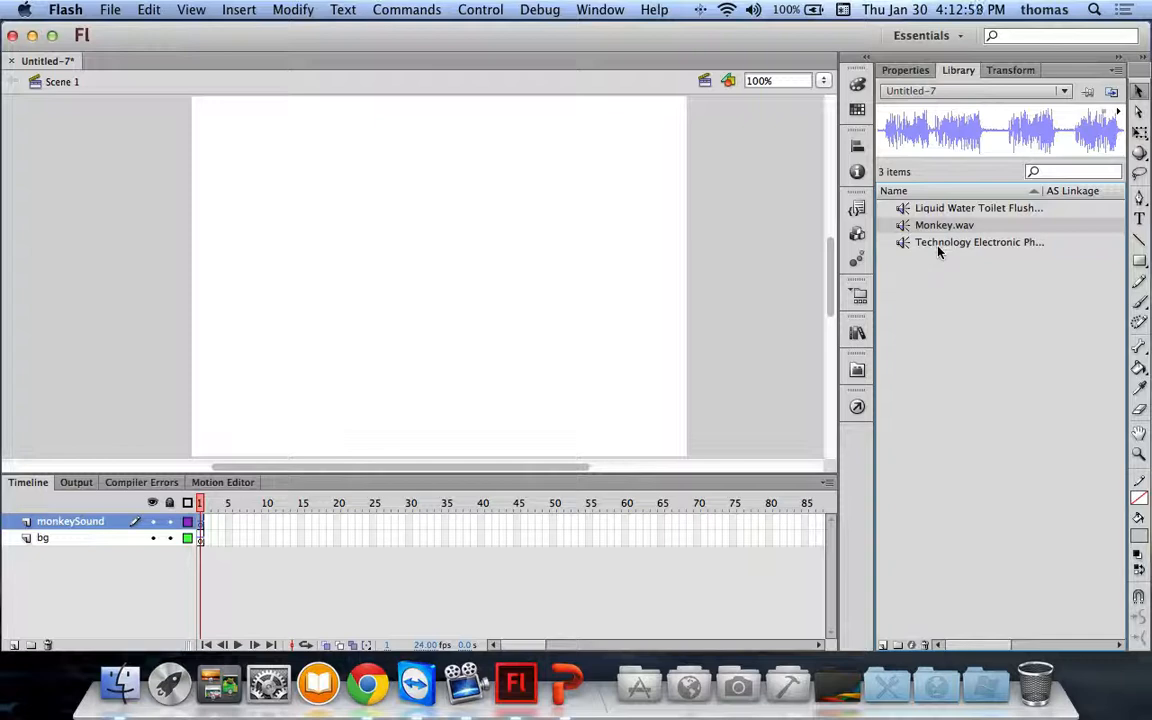
# Examine the compression choices in the Liquid Water Toilet Flushing sound's properties and test its playback.
pyautogui.click(928, 210)
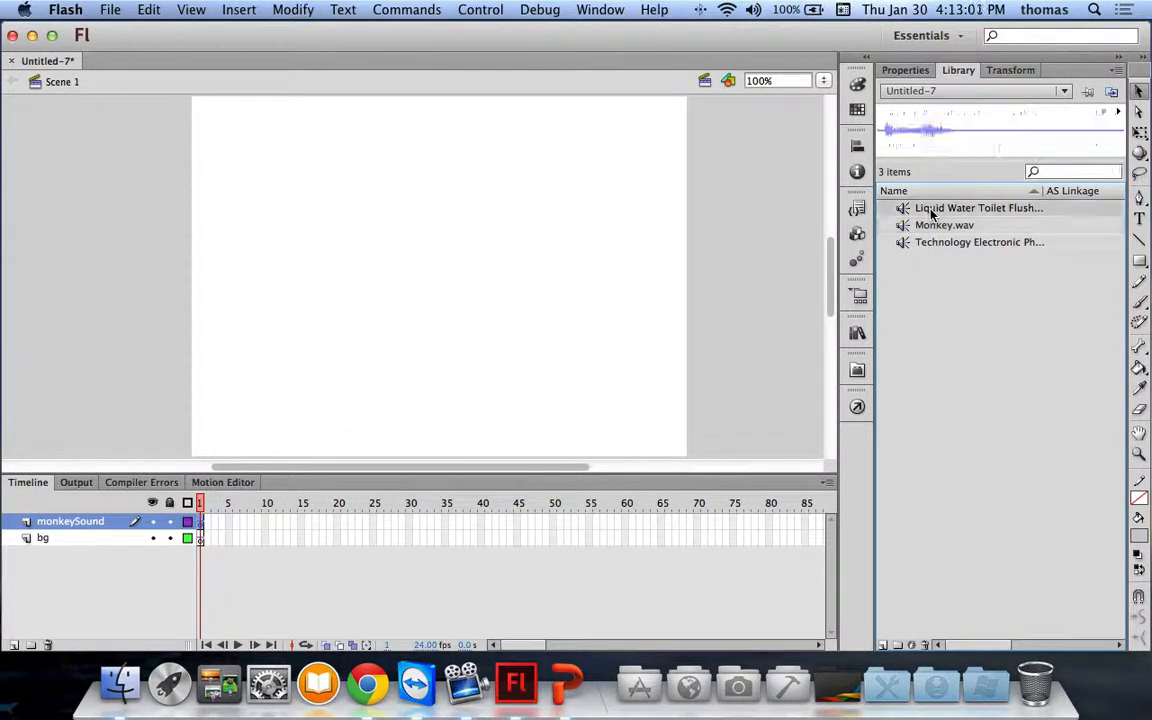
pyautogui.doubleClick(904, 210)
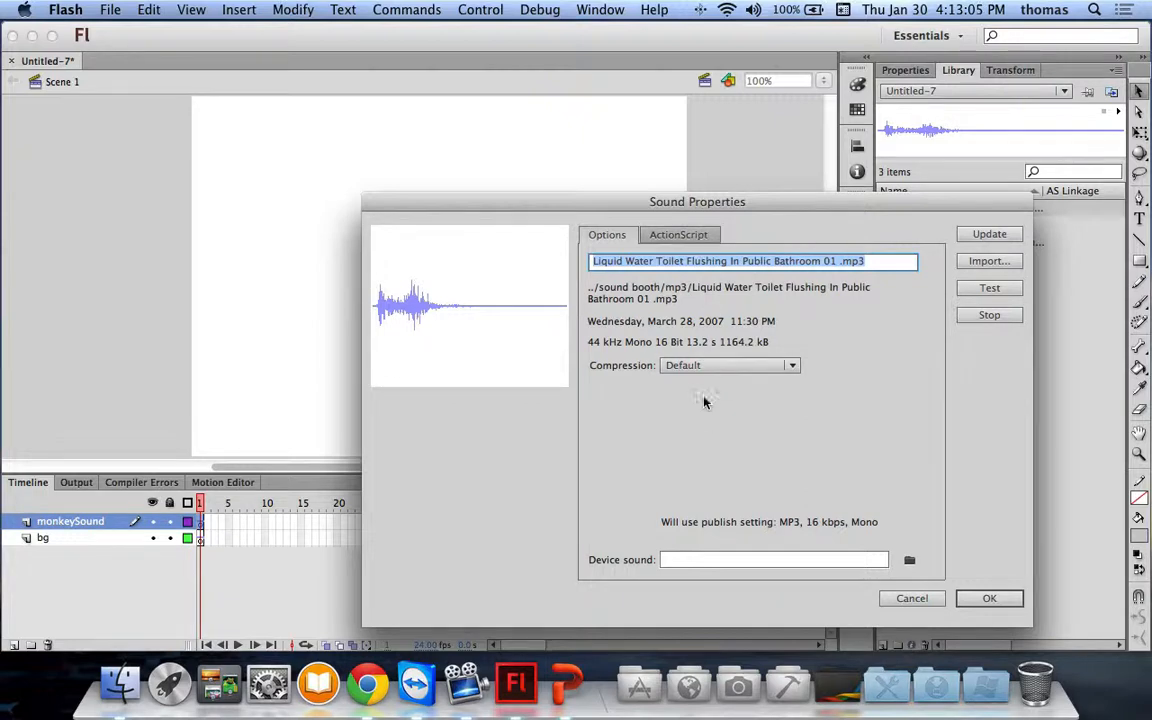
pyautogui.click(727, 365)
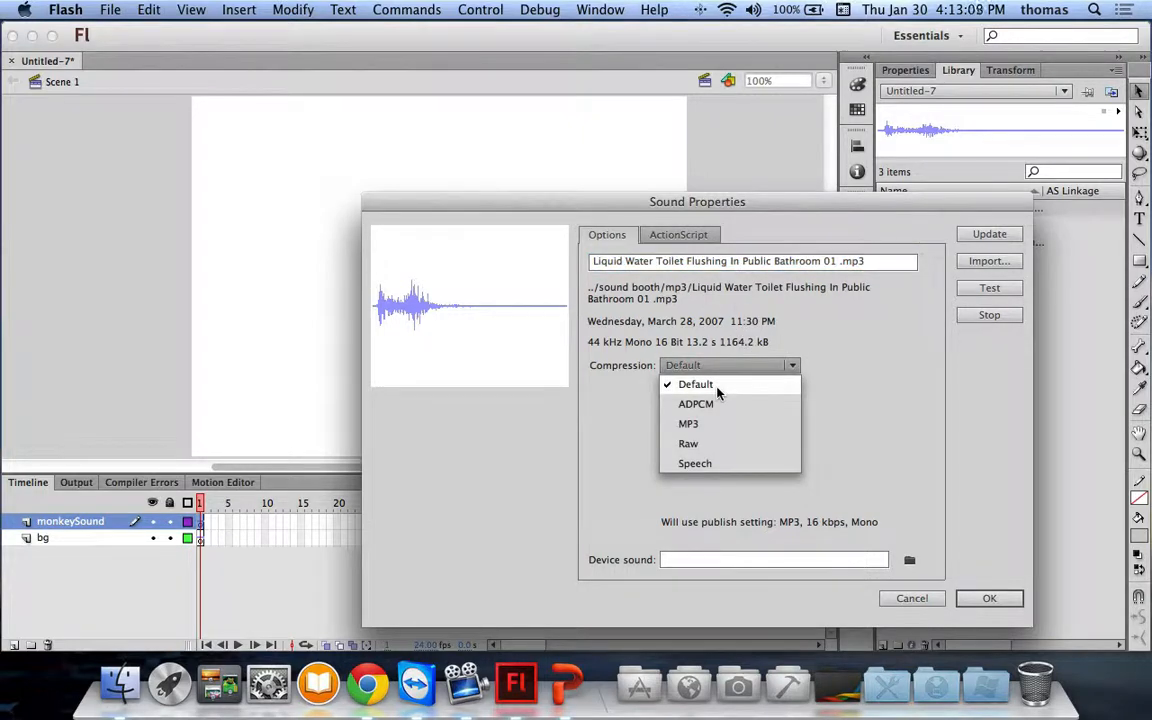
pyautogui.click(687, 241)
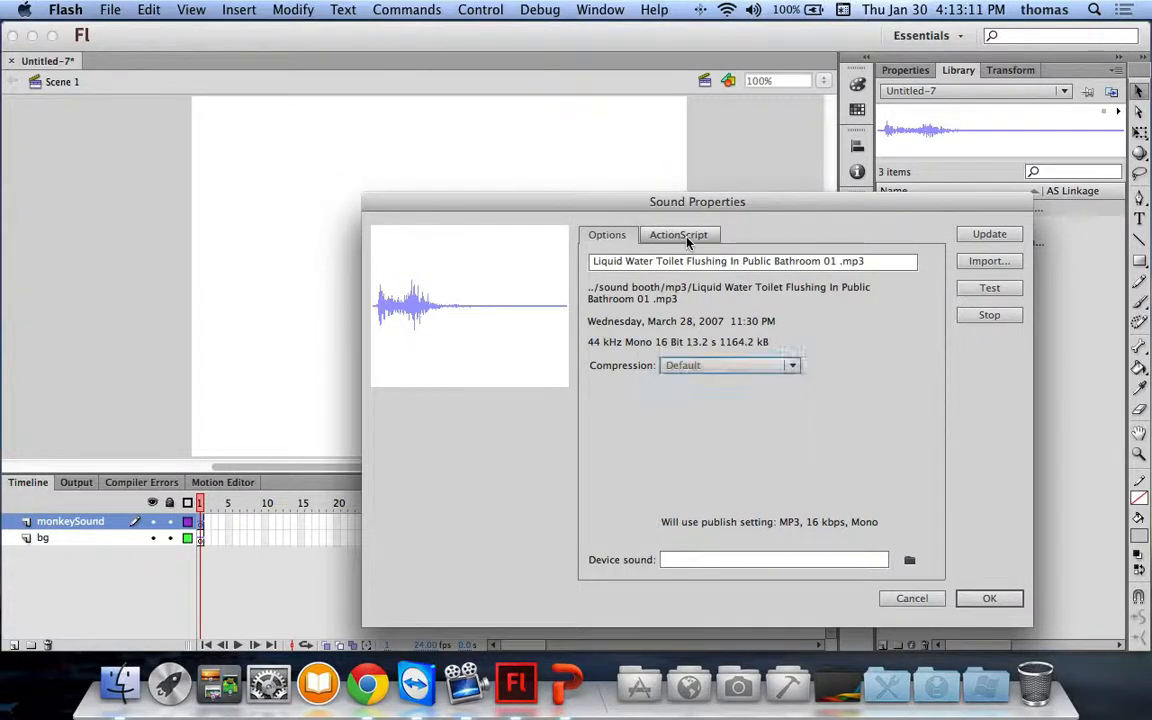
pyautogui.click(983, 290)
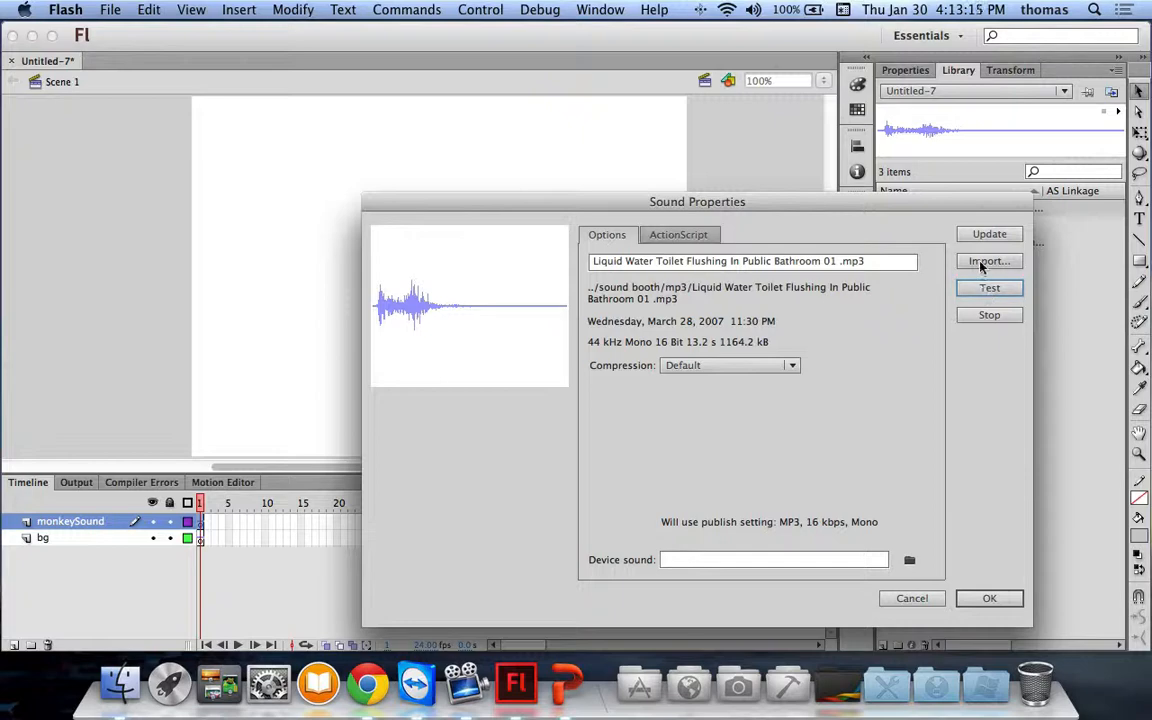
pyautogui.click(989, 316)
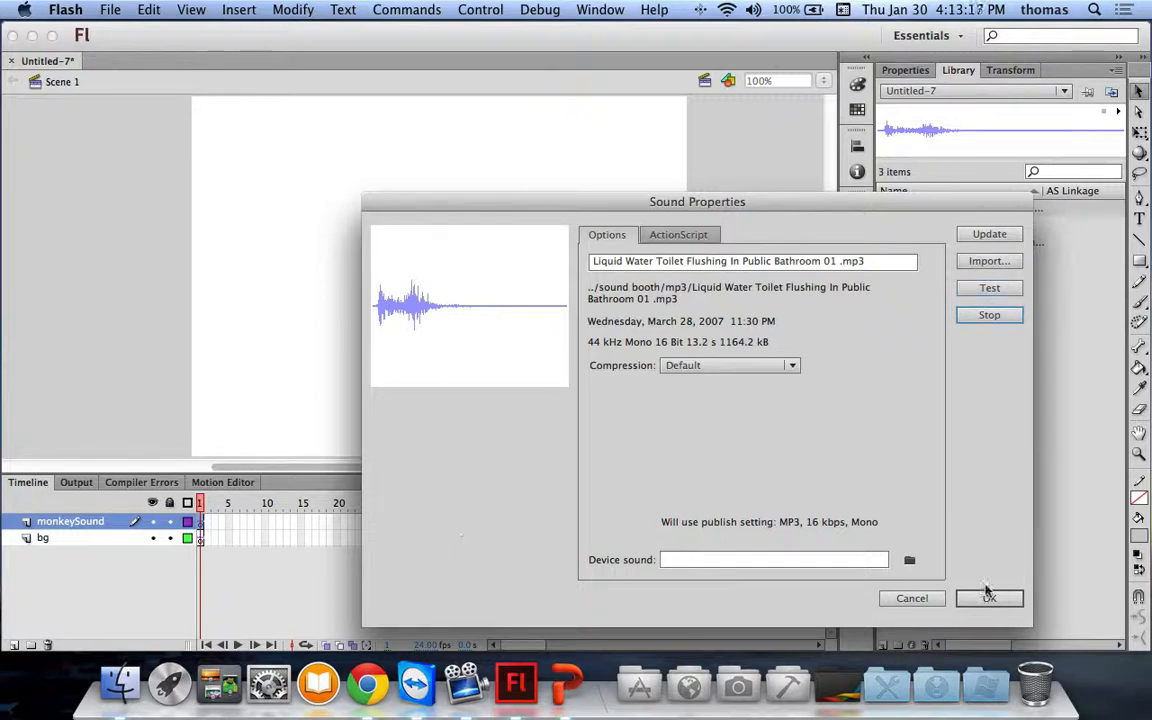
pyautogui.click(989, 598)
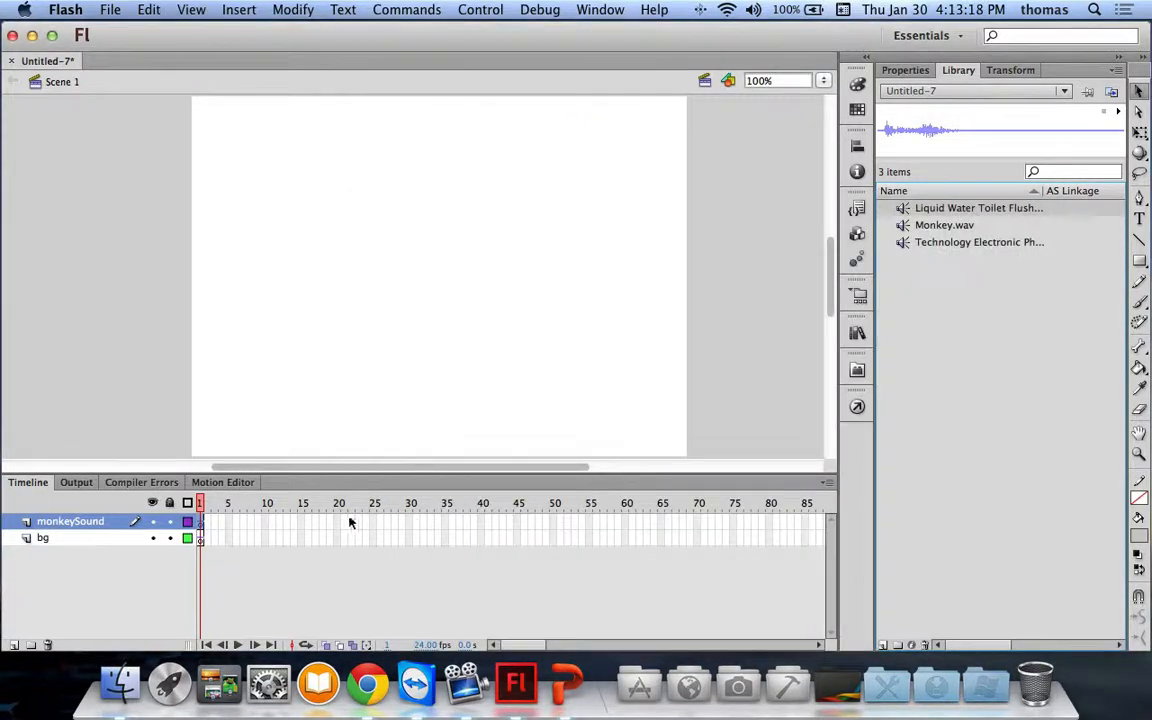
# Select frames 1 to 50 of the monkeySound layer and insert frames to extend the sound along the Timeline.
pyautogui.click(257, 523)
pyautogui.click(201, 527)
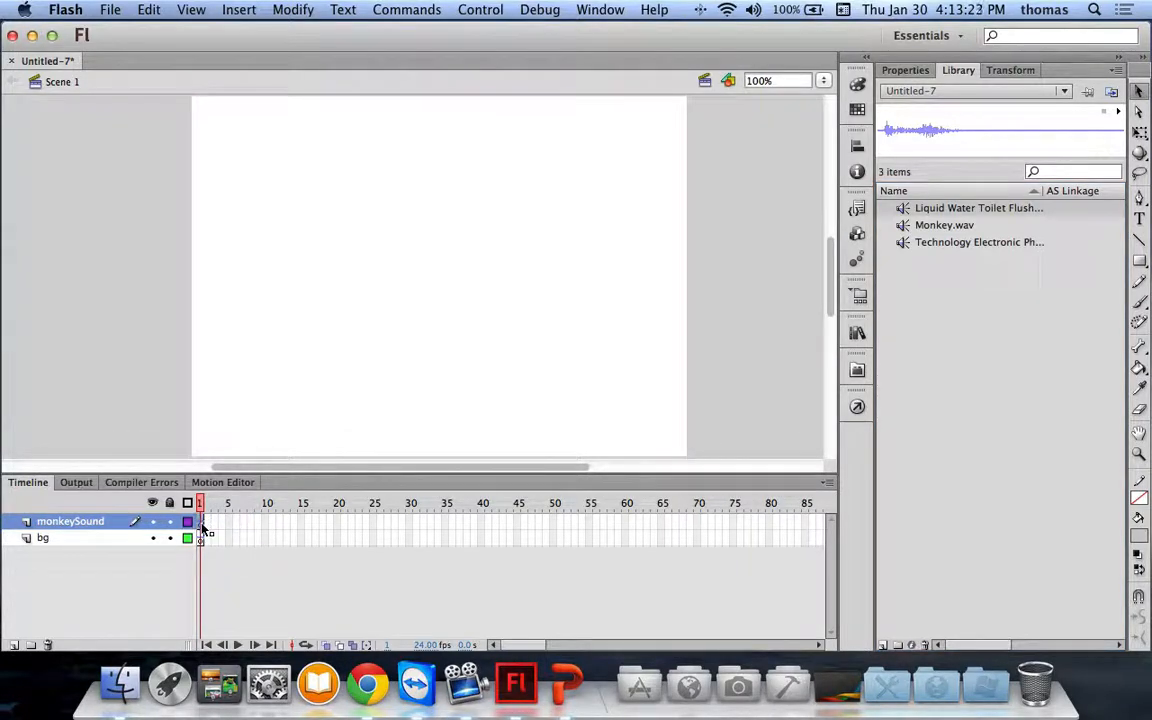
pyautogui.keyDown('shift'); pyautogui.click(554, 524); pyautogui.keyUp('shift')
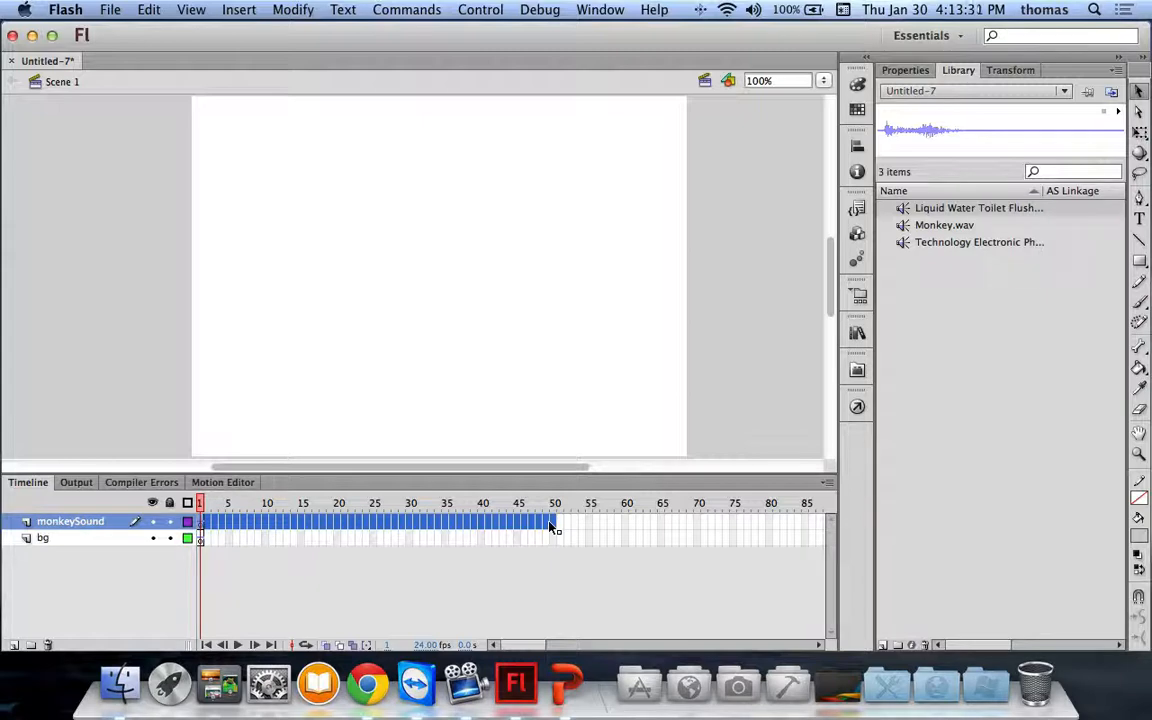
pyautogui.rightClick(551, 527)
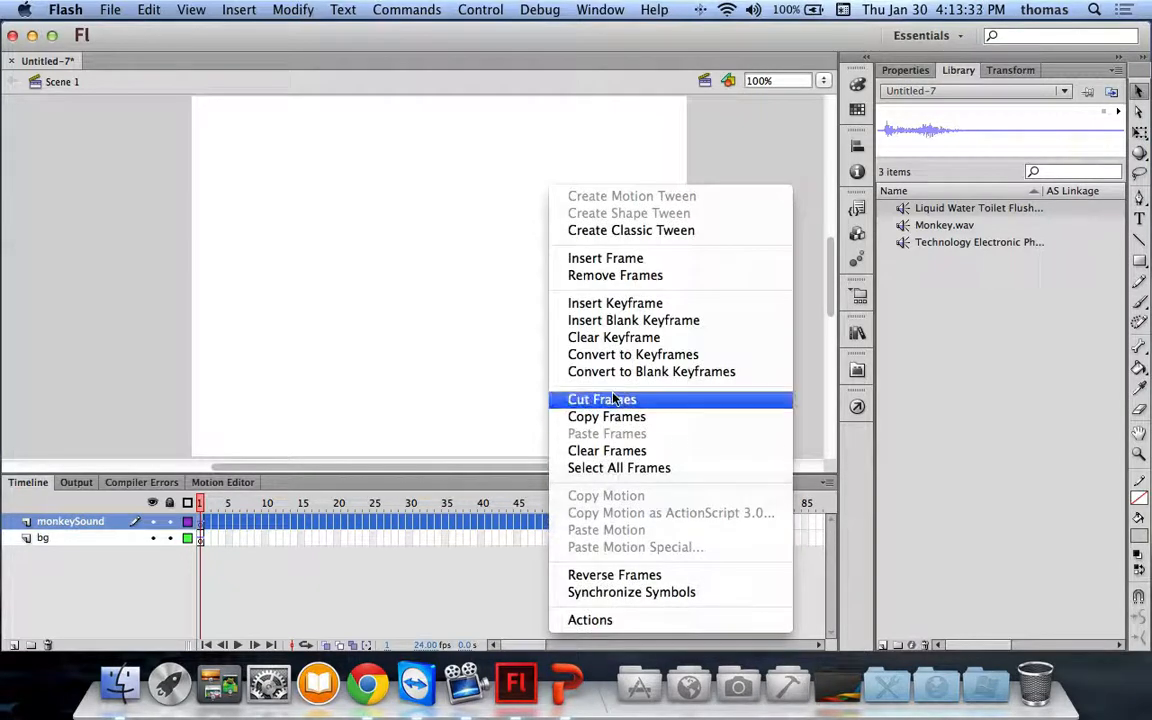
pyautogui.click(612, 259)
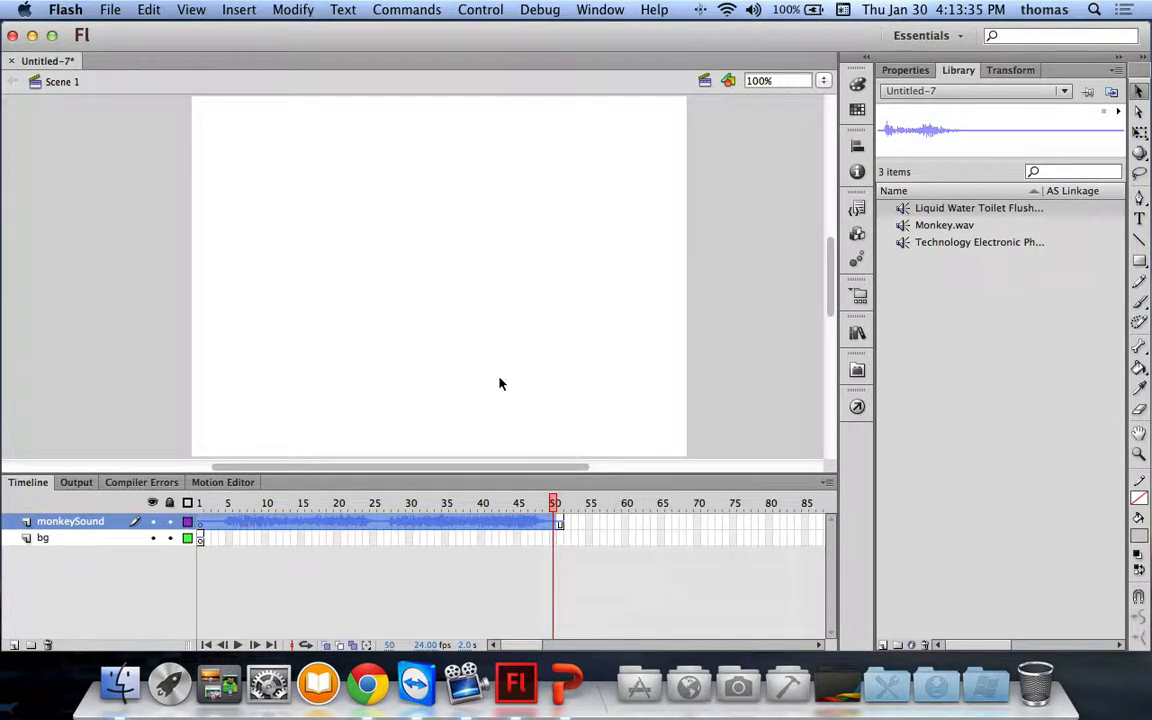
pyautogui.click(455, 545)
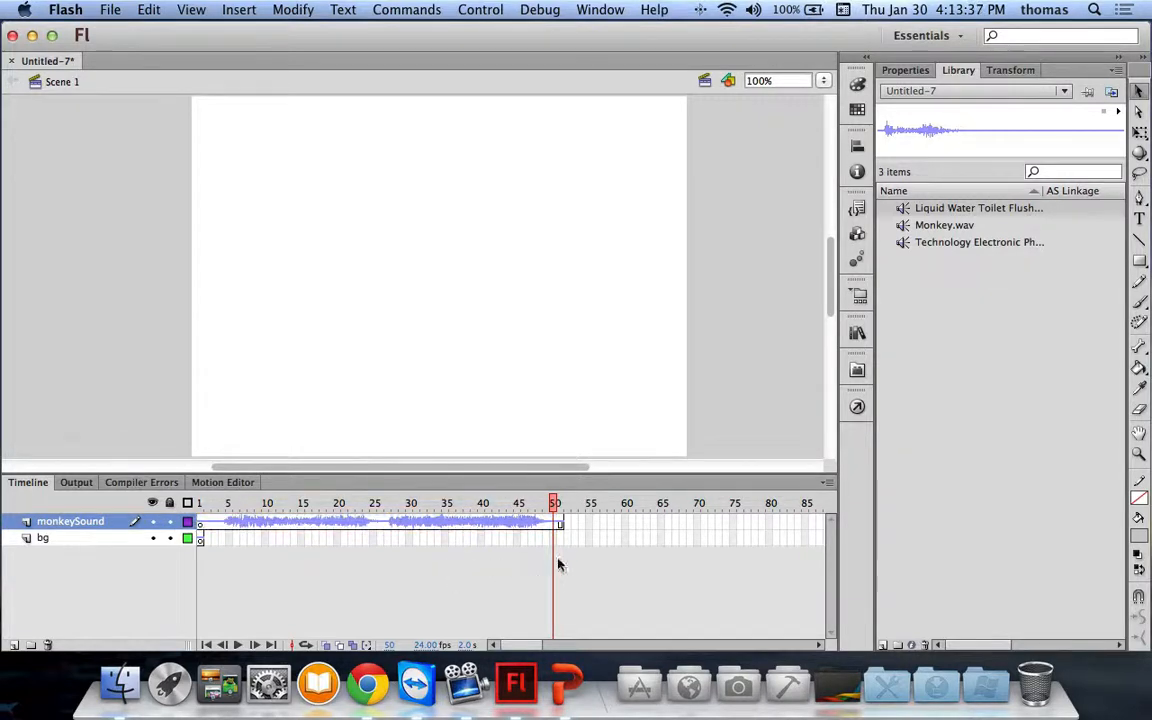
# Move the playhead back and forth over the first two frames of the monkeySound layer to check the sound's start.
pyautogui.click(201, 524)
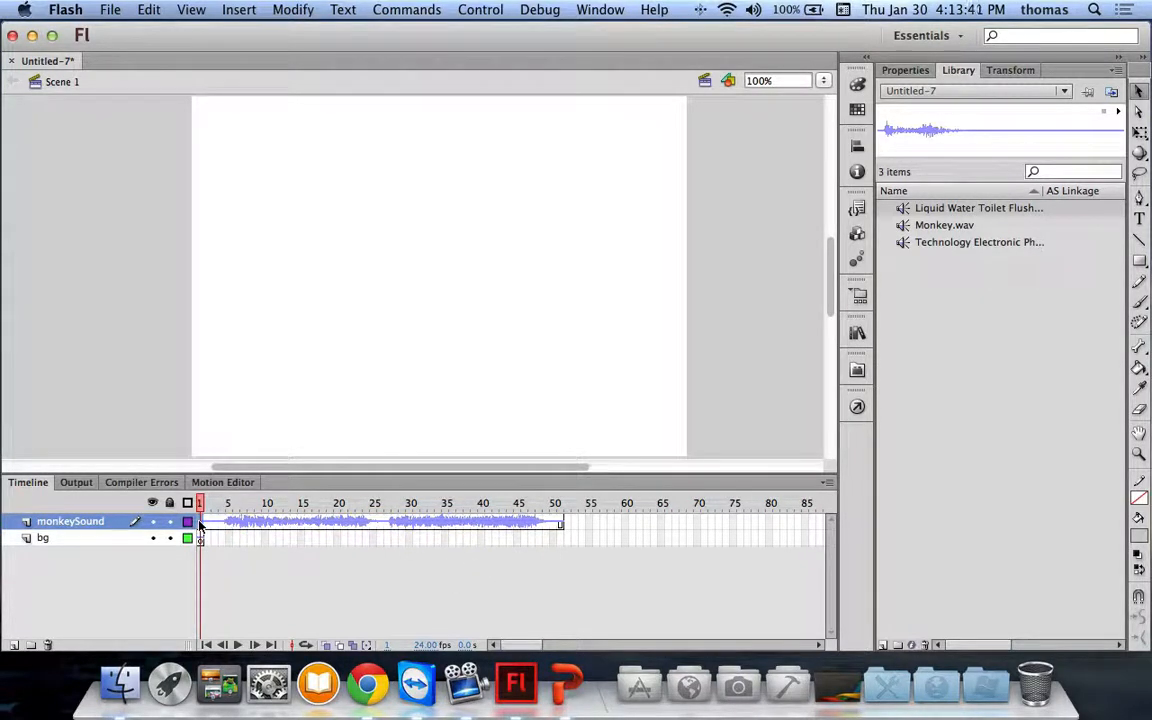
pyautogui.press('.')
pyautogui.press(',')
pyautogui.click(220, 528)
pyautogui.click(202, 525)
pyautogui.click(206, 522)
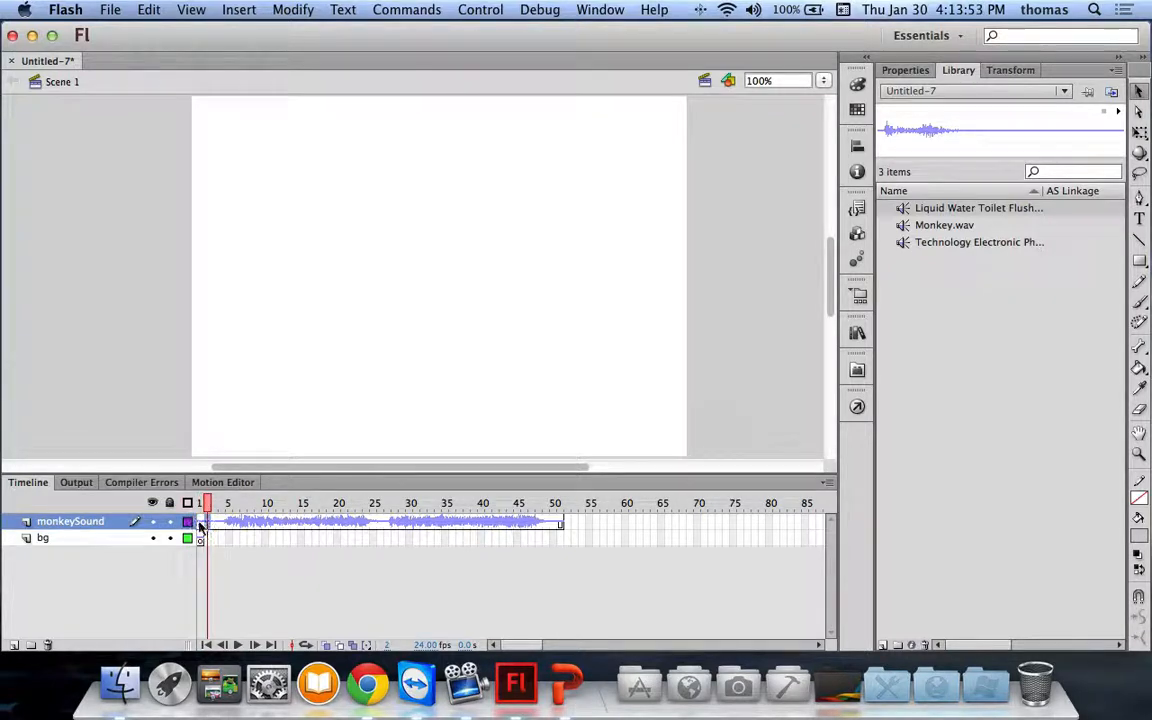
# Clear the monkeySound layer's first keyframe to remove its sound, and rename the layer "toilet flush".
pyautogui.rightClick(199, 527)
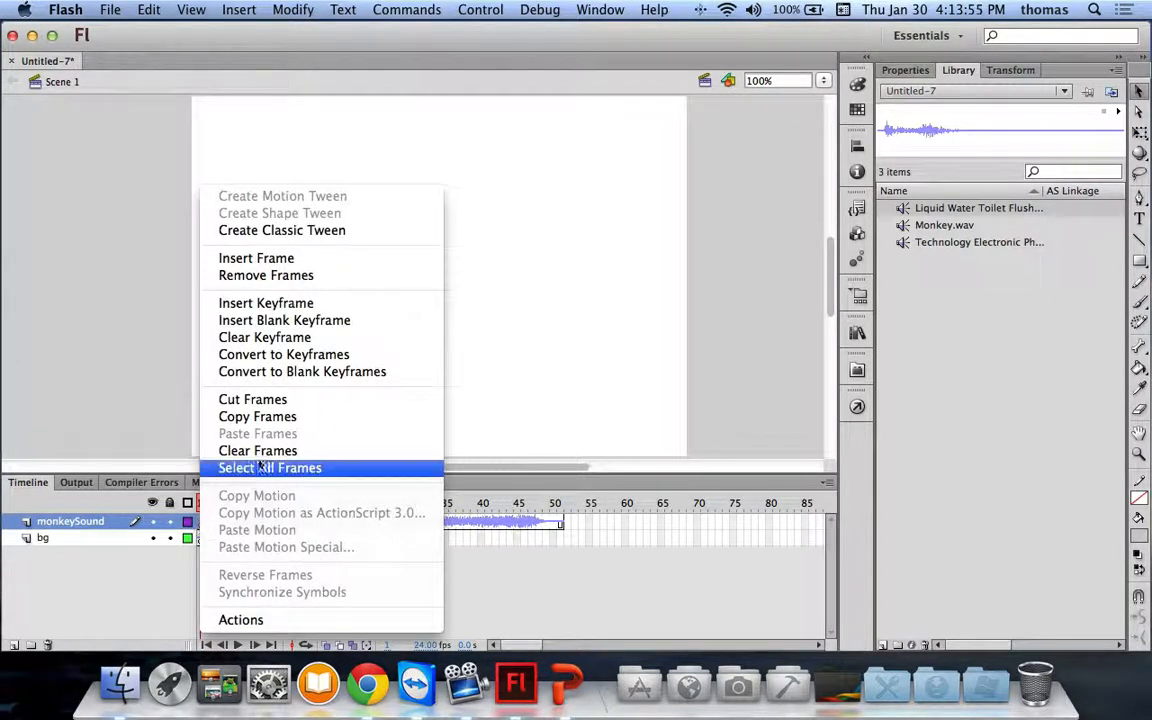
pyautogui.click(264, 339)
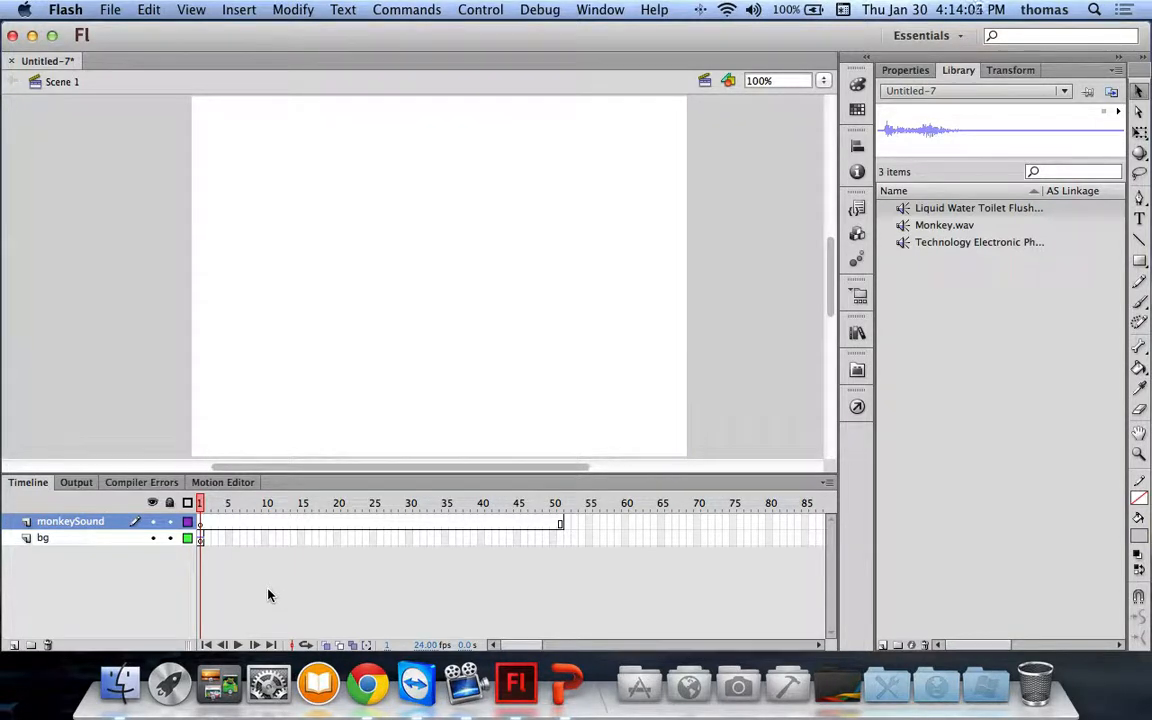
pyautogui.doubleClick(74, 528)
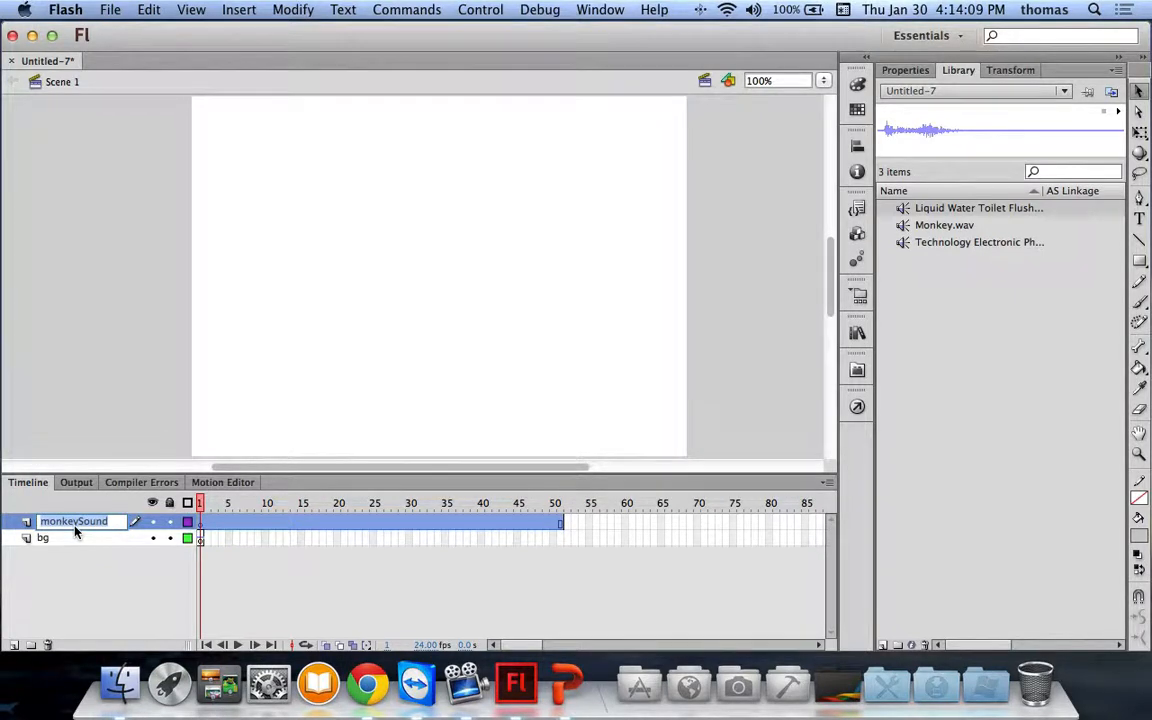
pyautogui.write('toilet flush')
pyautogui.press('Return')
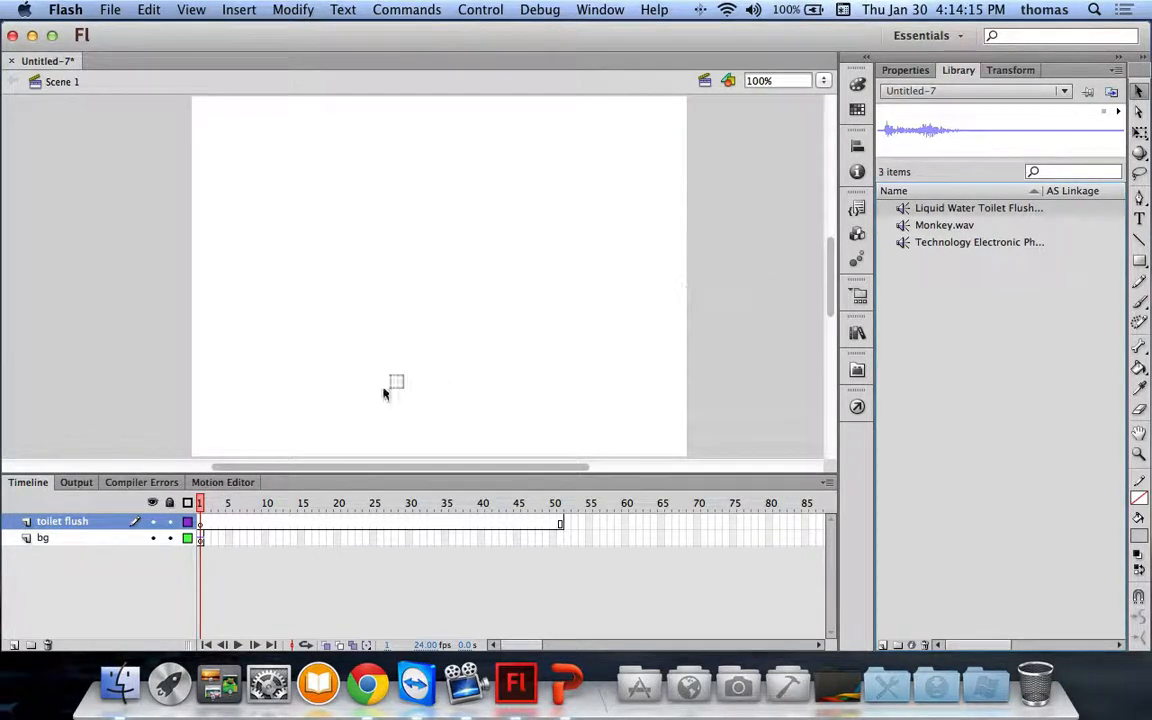
# Add the Liquid Water Toilet Flushing sound to the toilet flush layer and play the Timeline from frame 1.
pyautogui.moveTo(280, 436); pyautogui.dragTo(305, 436)
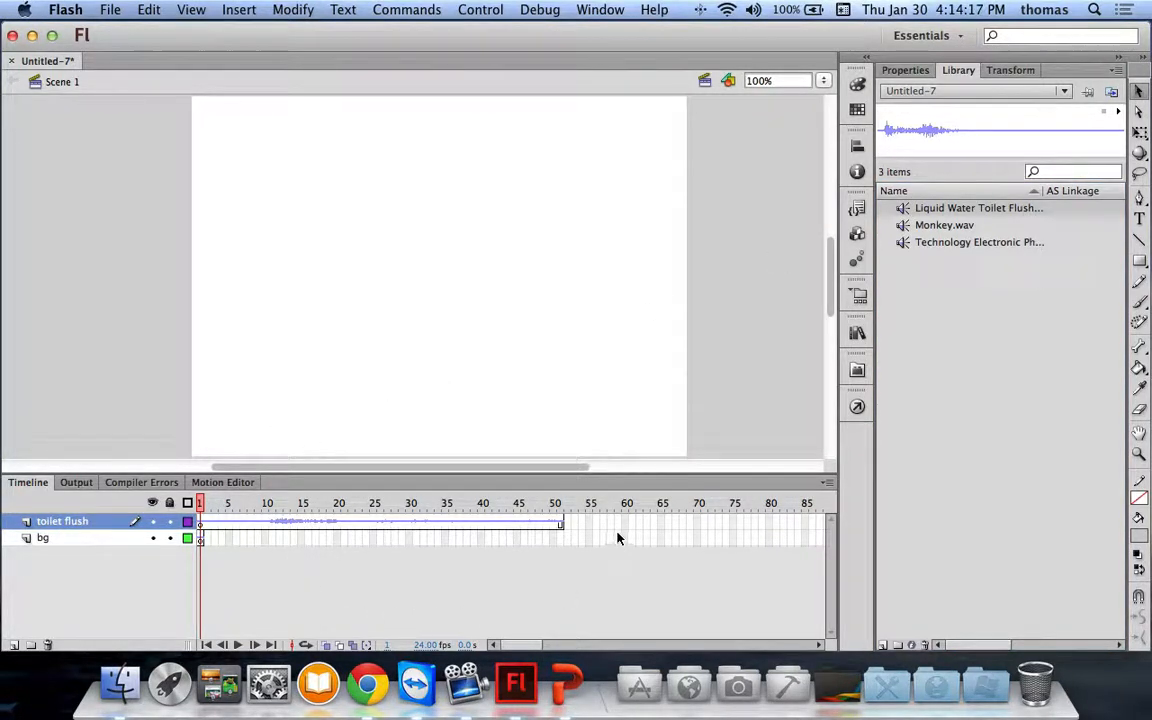
pyautogui.click(572, 522)
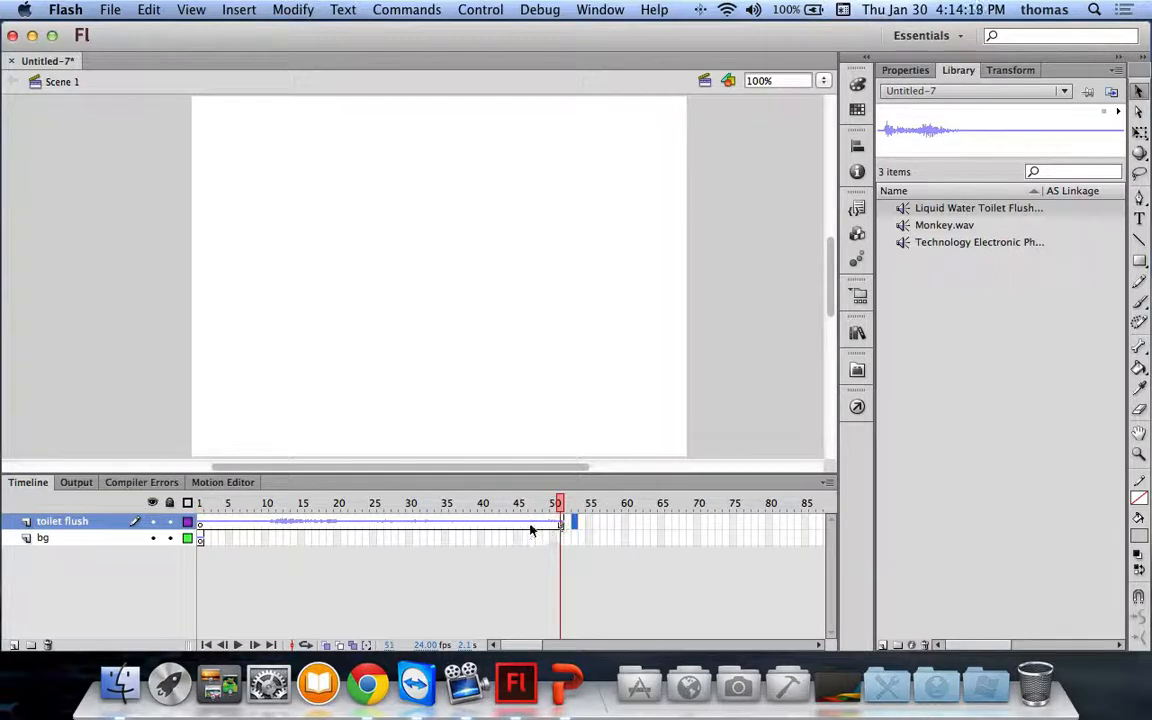
pyautogui.moveTo(560, 508); pyautogui.dragTo(195, 506)
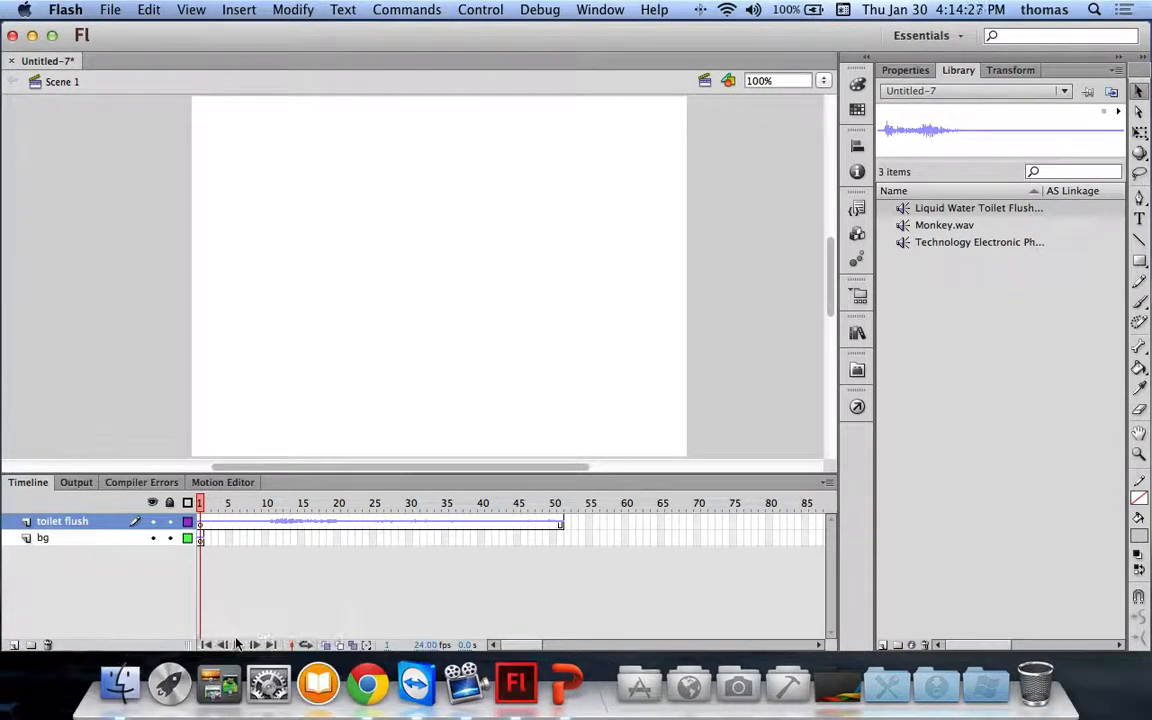
pyautogui.click(238, 645)
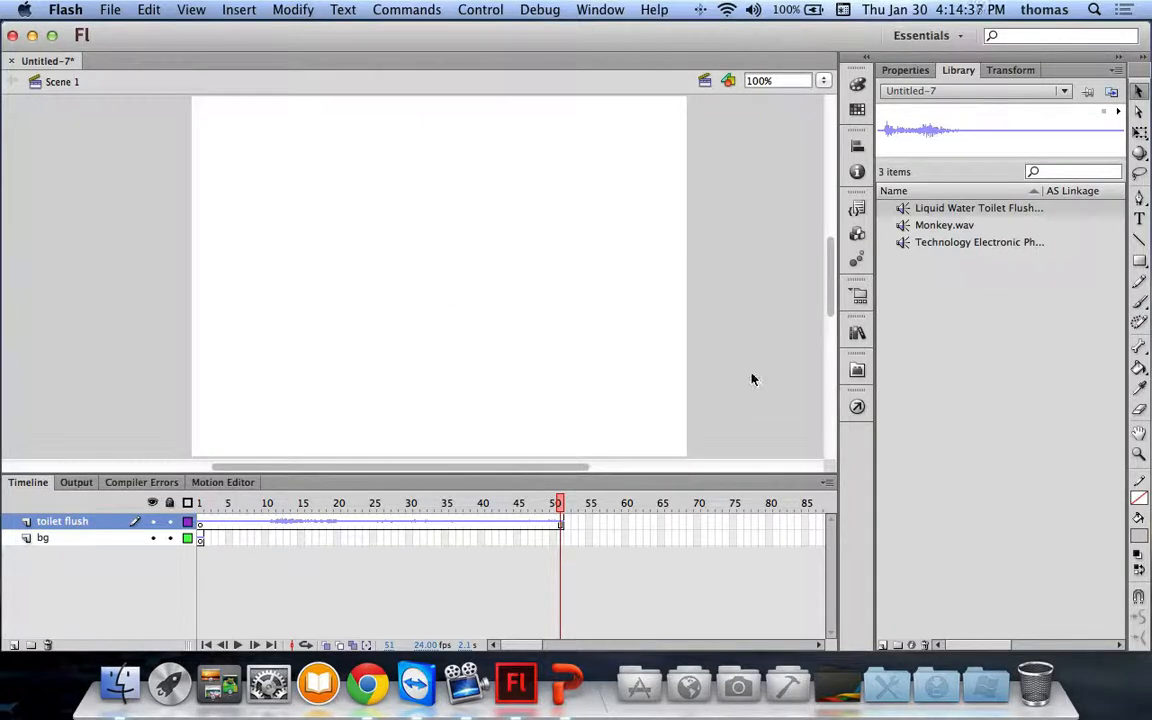
# Delete the Technology Electronic sound and Monkey.wav from the document's library.
pyautogui.click(906, 245)
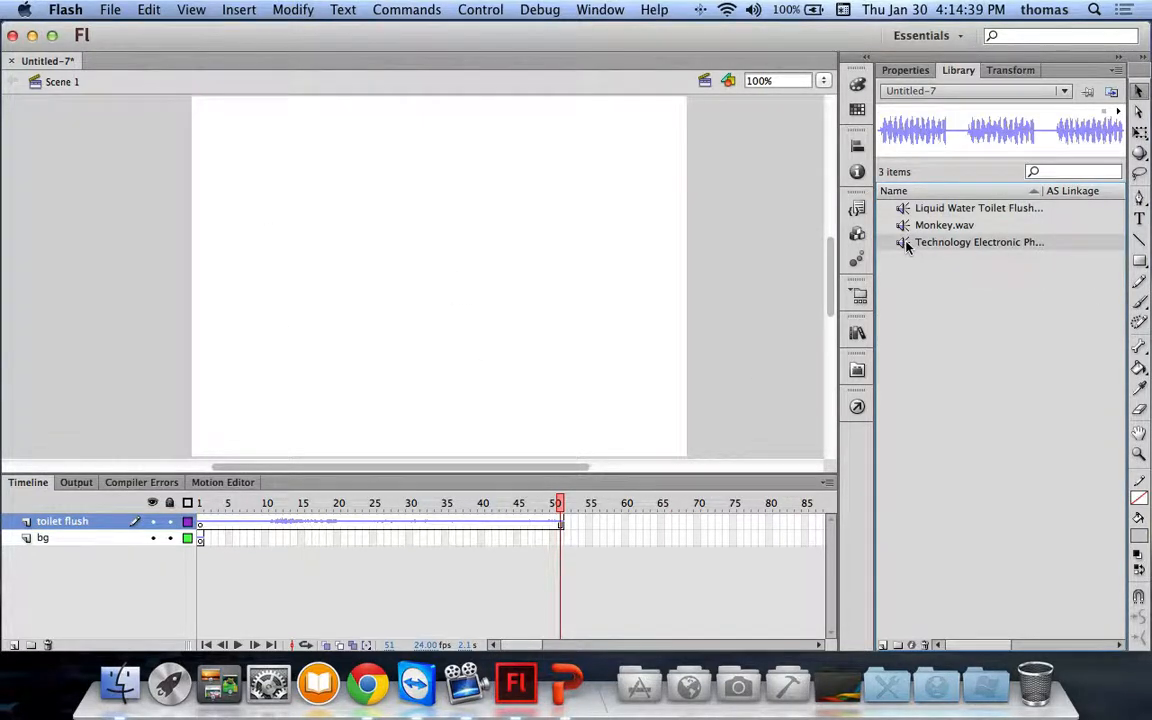
pyautogui.rightClick(907, 246)
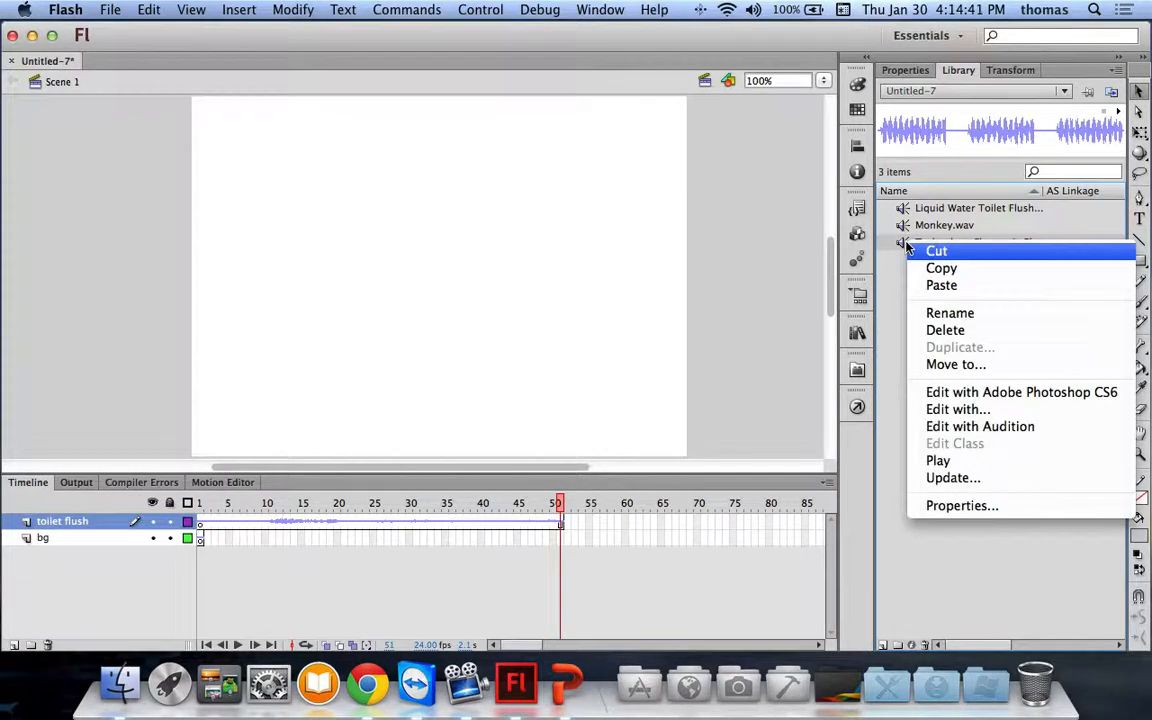
pyautogui.click(940, 330)
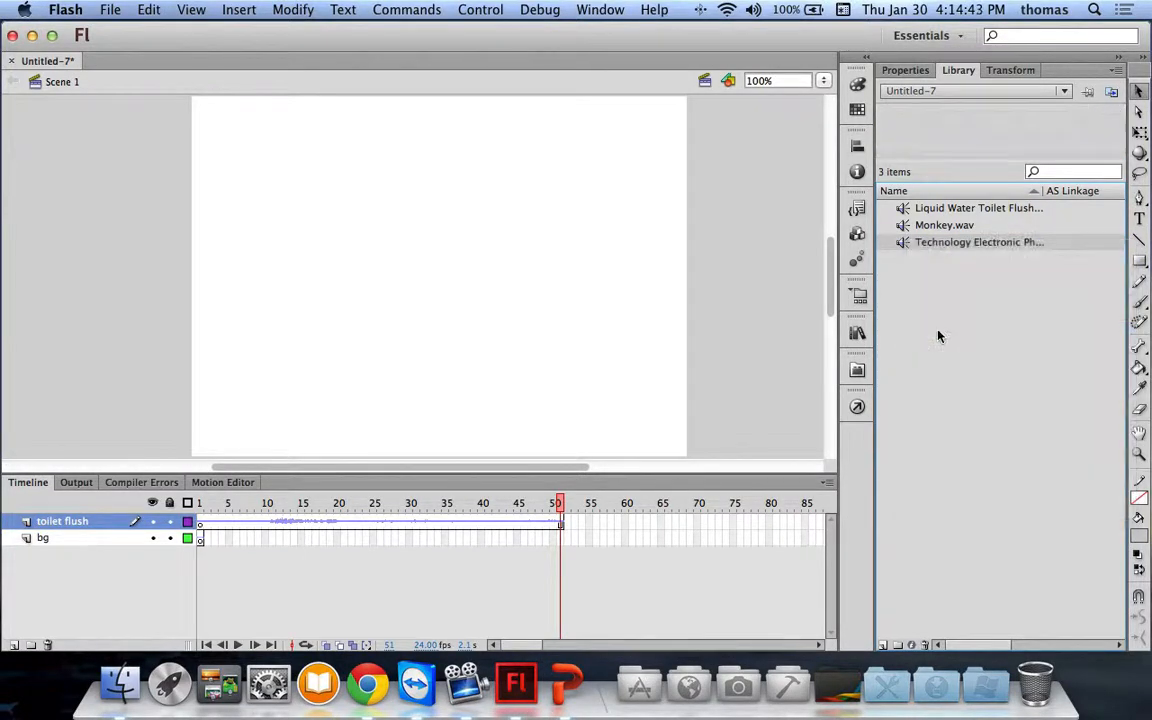
pyautogui.rightClick(902, 227)
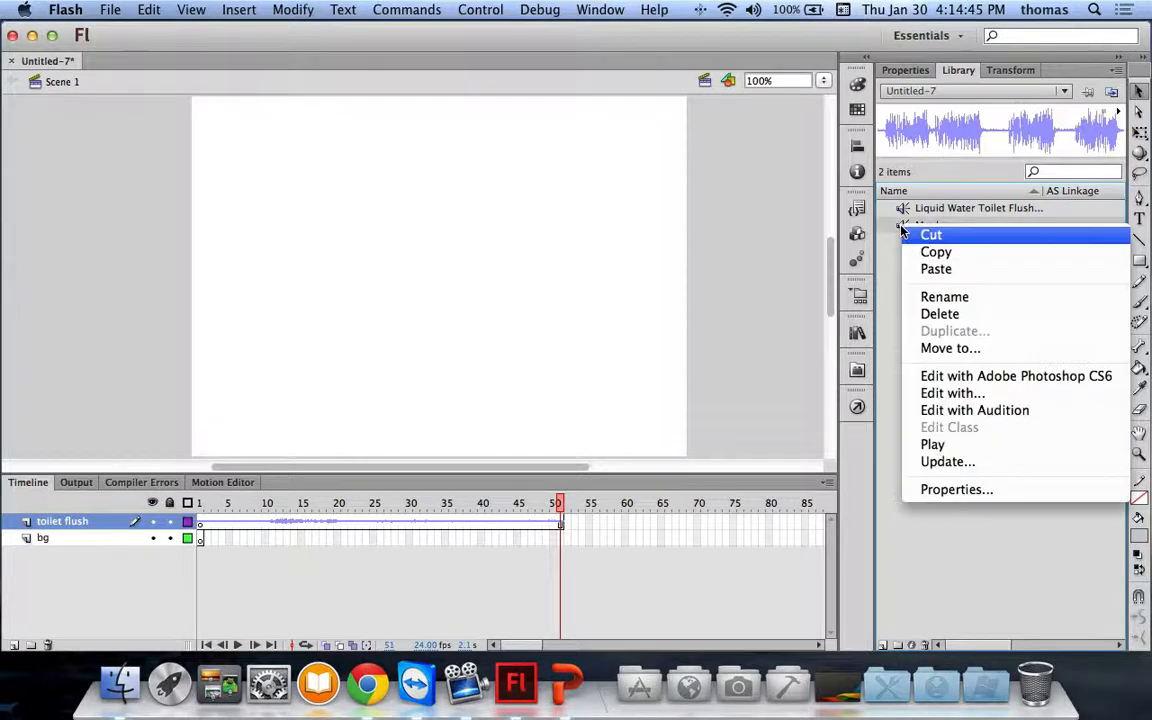
pyautogui.click(931, 316)
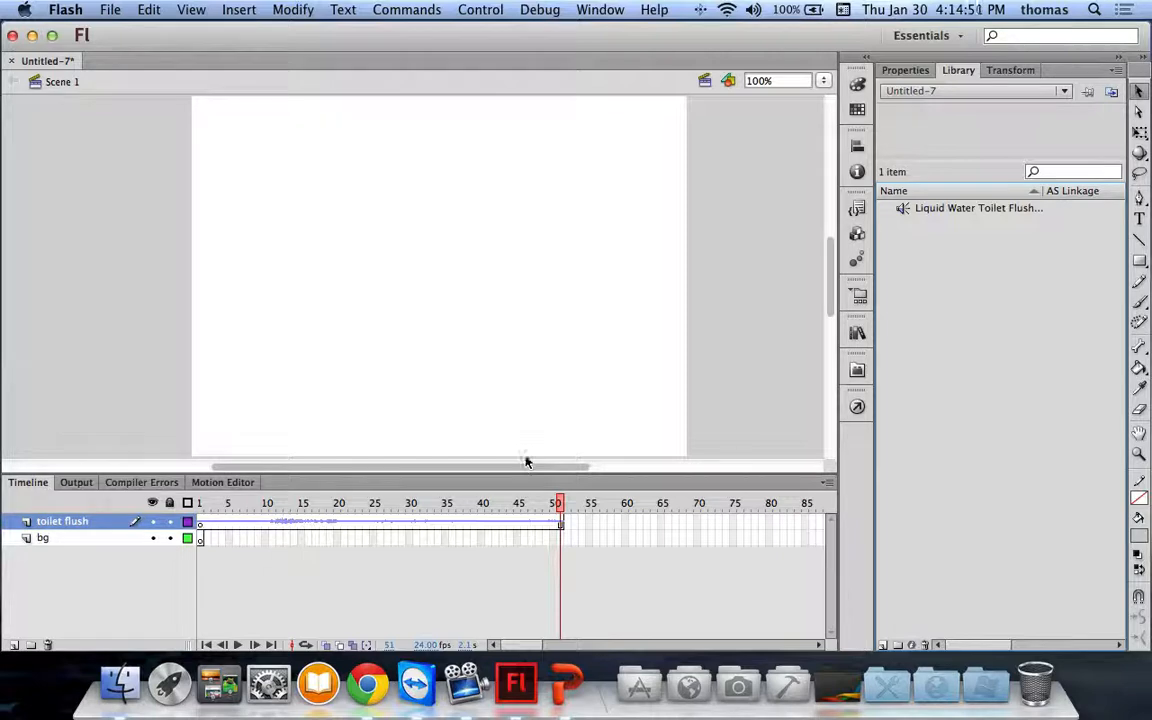
# Test the movie, close the preview, and play the Timeline again from frame 1 to hear the toilet flush sound.
pyautogui.press('super+Return')
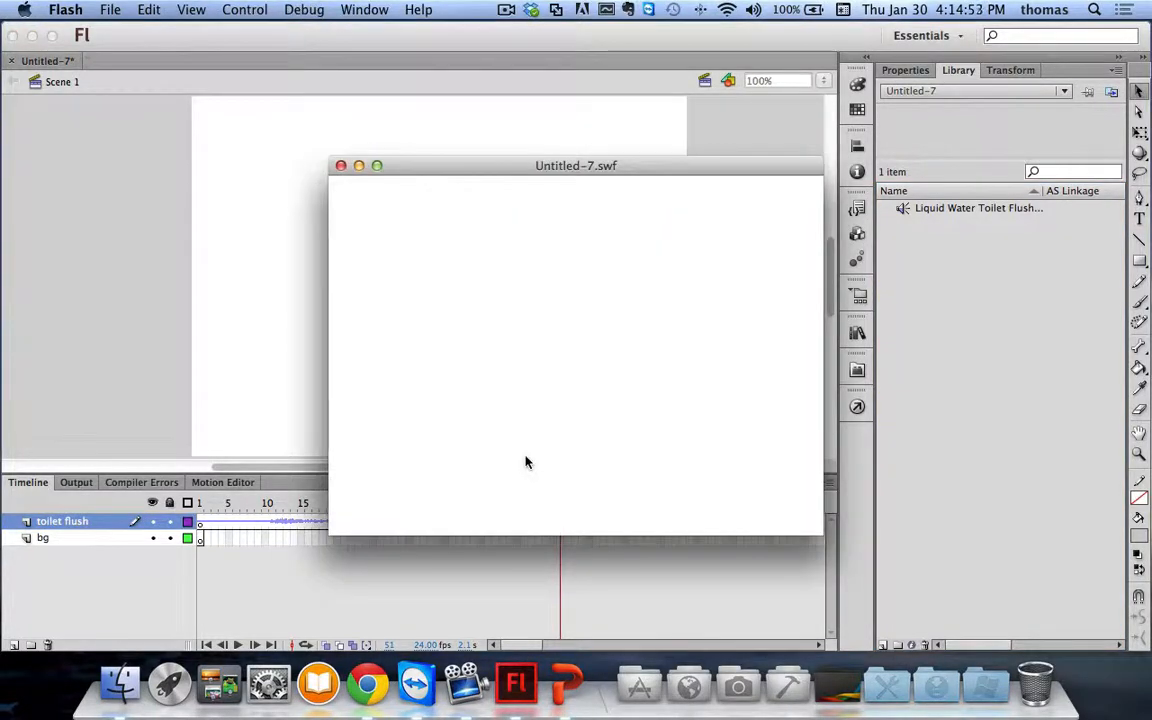
pyautogui.click(341, 166)
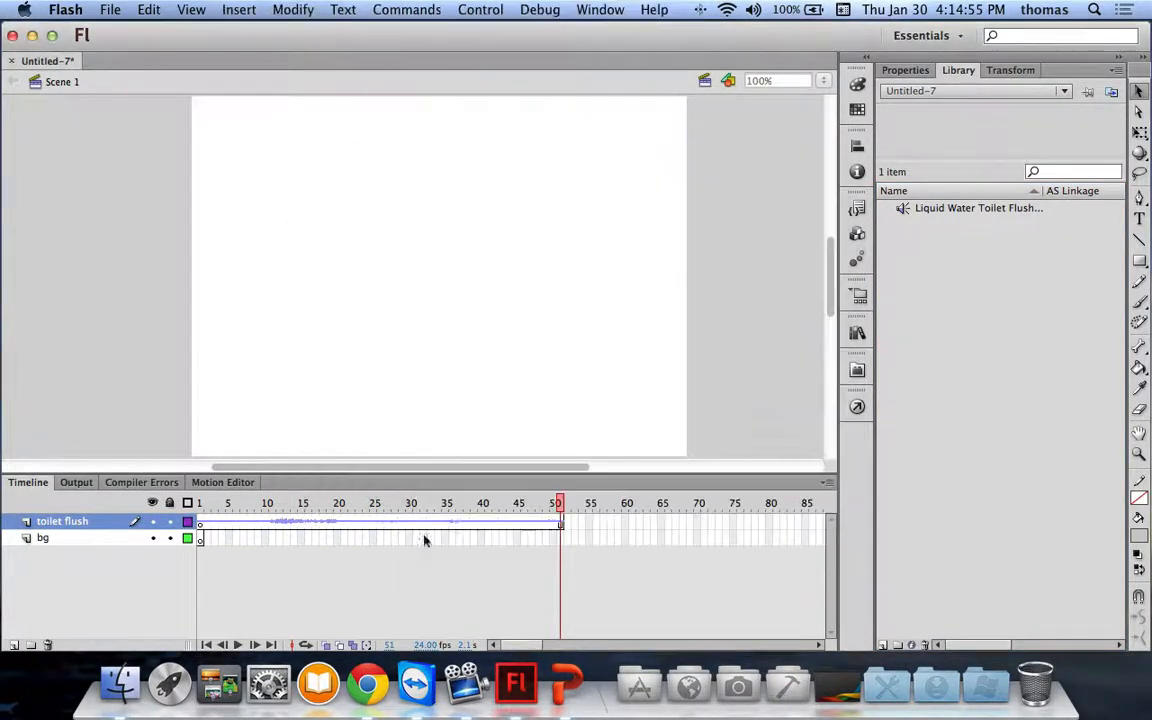
pyautogui.moveTo(558, 505); pyautogui.dragTo(139, 496)
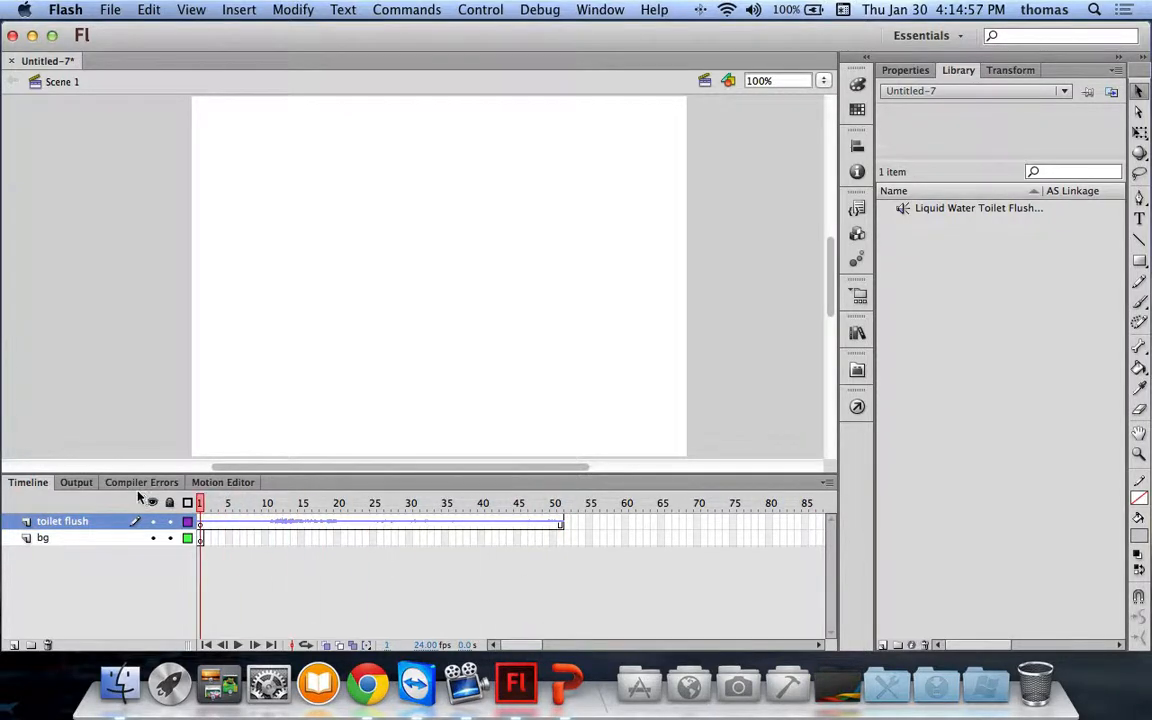
pyautogui.click(238, 644)
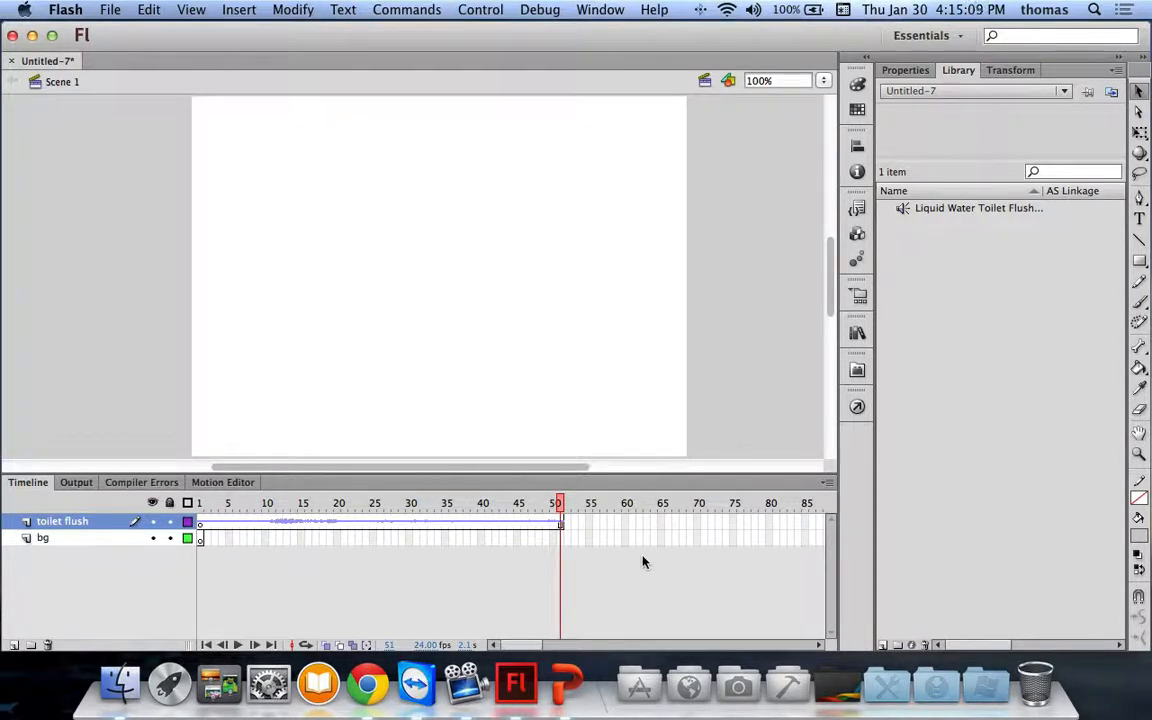
# Insert frames on the toilet flush layer from frame 52 through frame 101 to extend the sound.
pyautogui.hscroll(10, 740, 568)
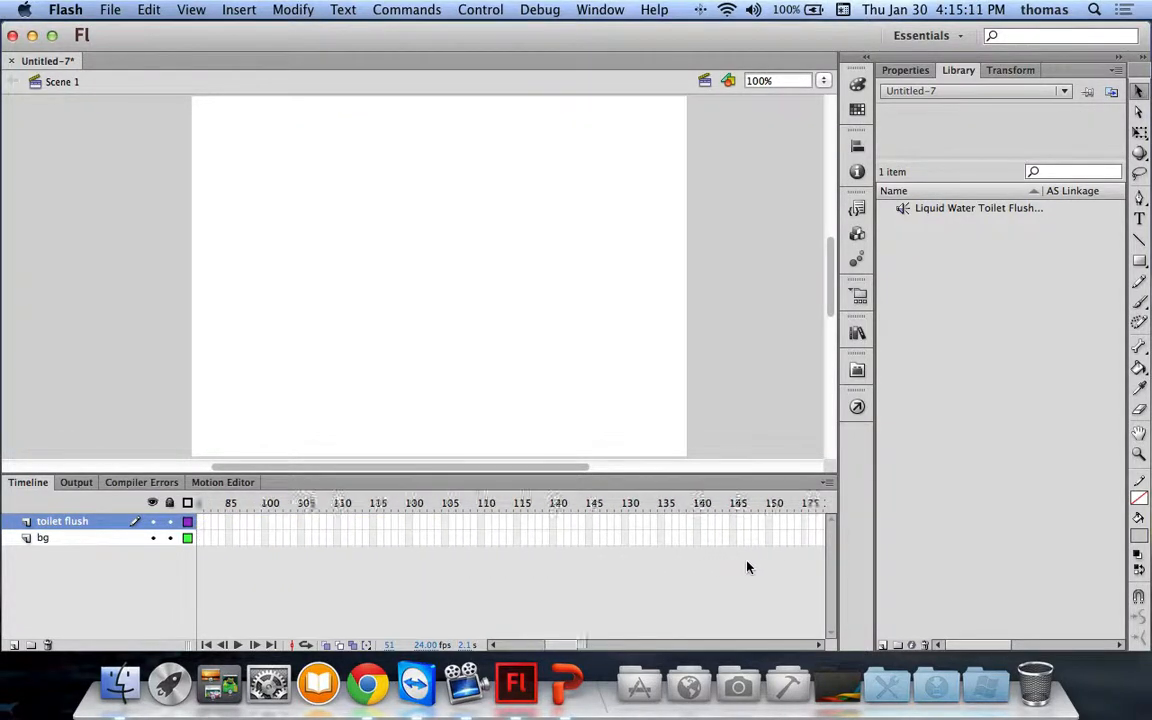
pyautogui.hscroll(-8, 745, 567)
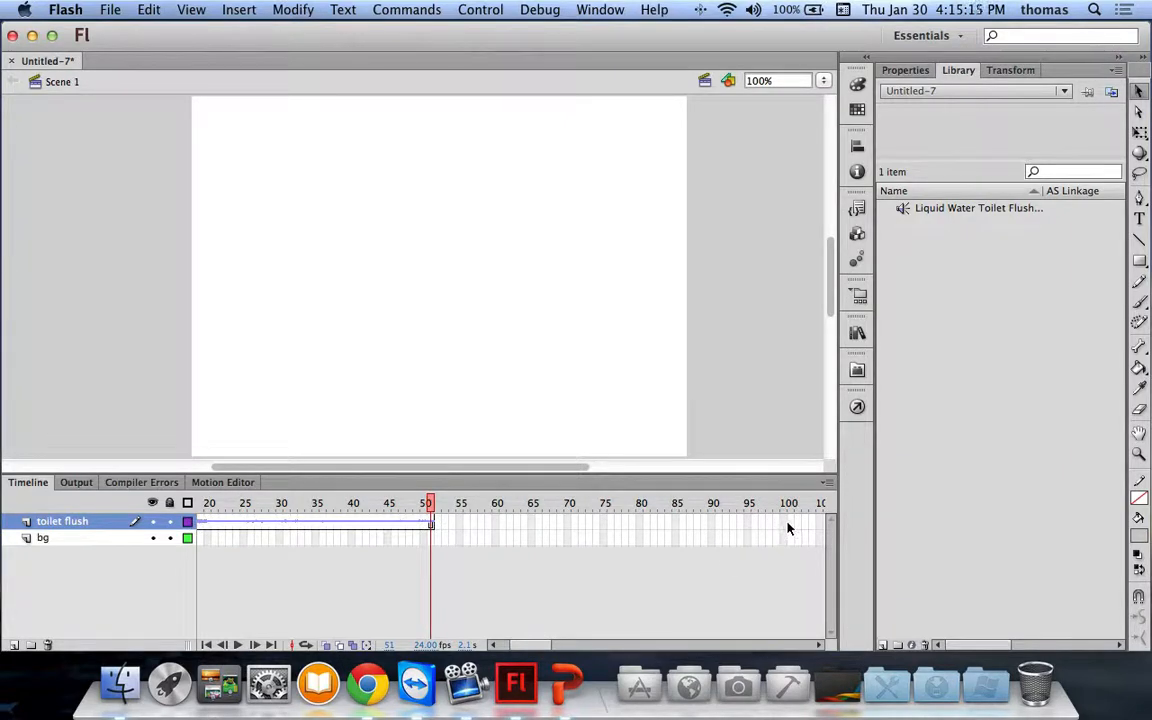
pyautogui.click(437, 522)
pyautogui.keyDown('shift'); pyautogui.click(792, 522); pyautogui.keyUp('shift')
pyautogui.rightClick(792, 522)
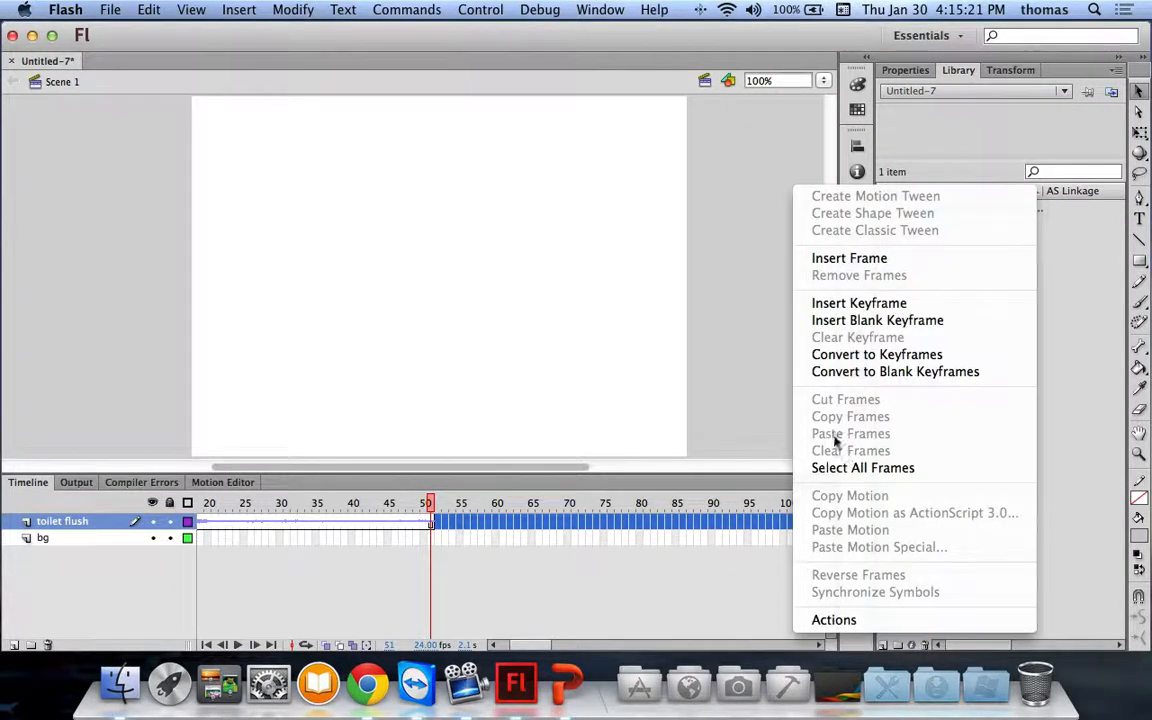
pyautogui.click(849, 259)
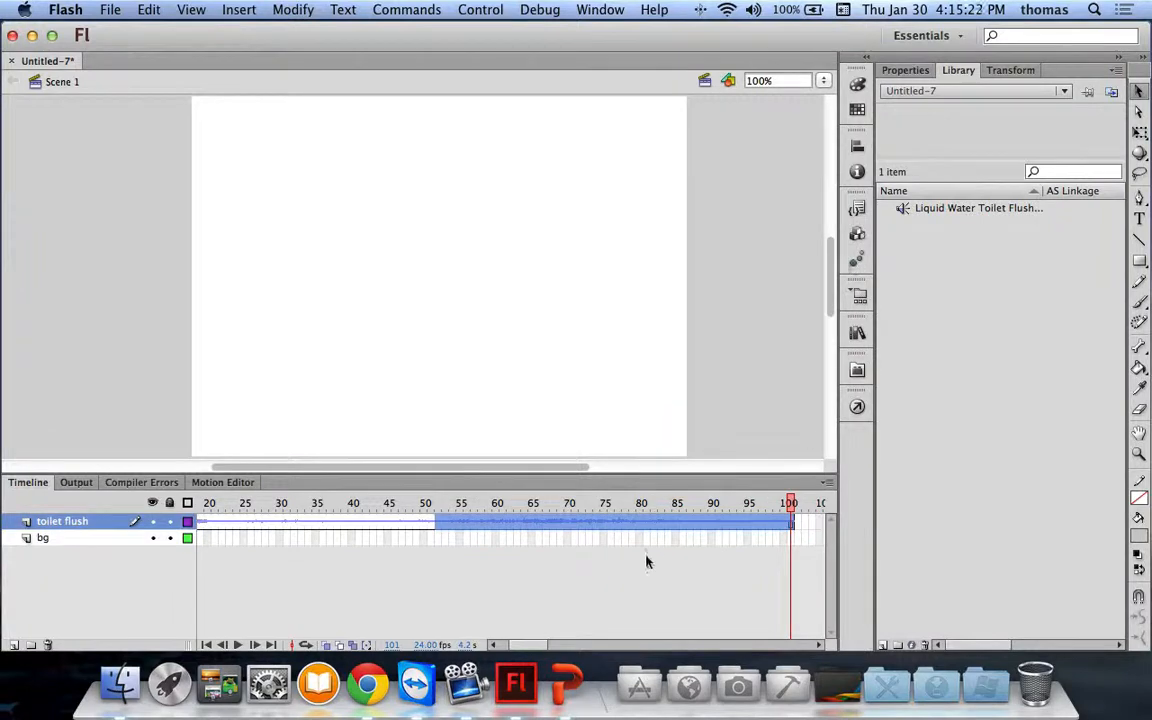
pyautogui.hscroll(10, 712, 565)
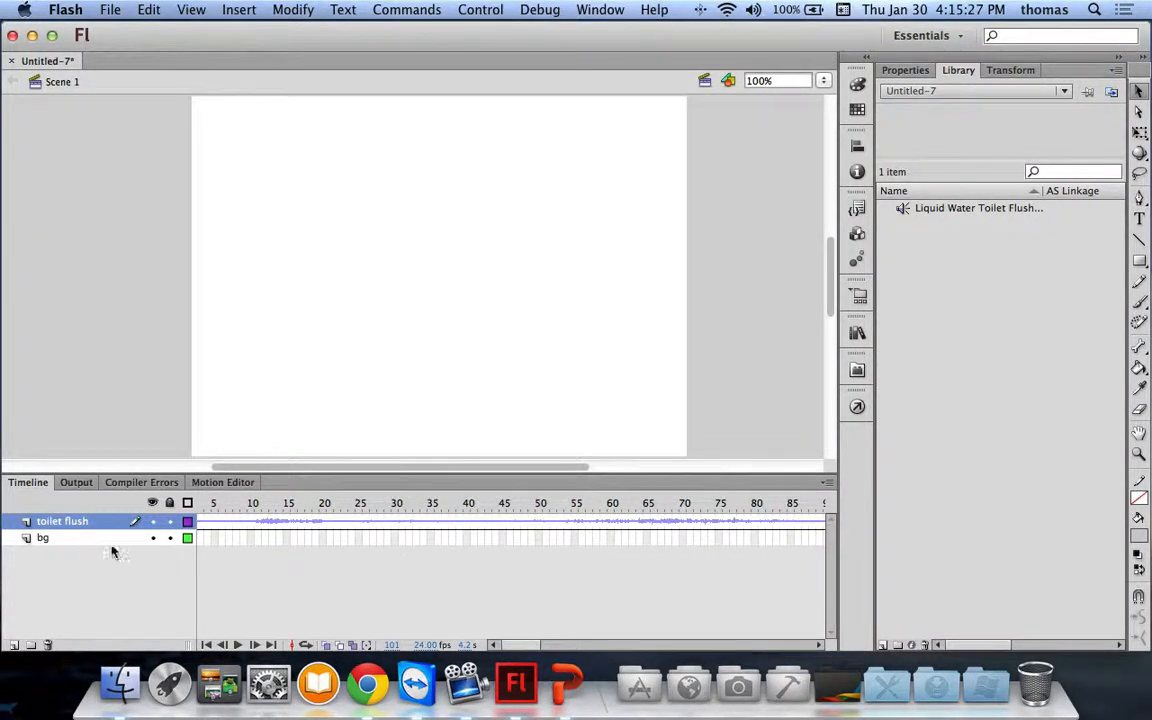
# Switch to PowerPoint, view the slide about clipping the end of a sound, and return to Flash.
pyautogui.click(567, 683)
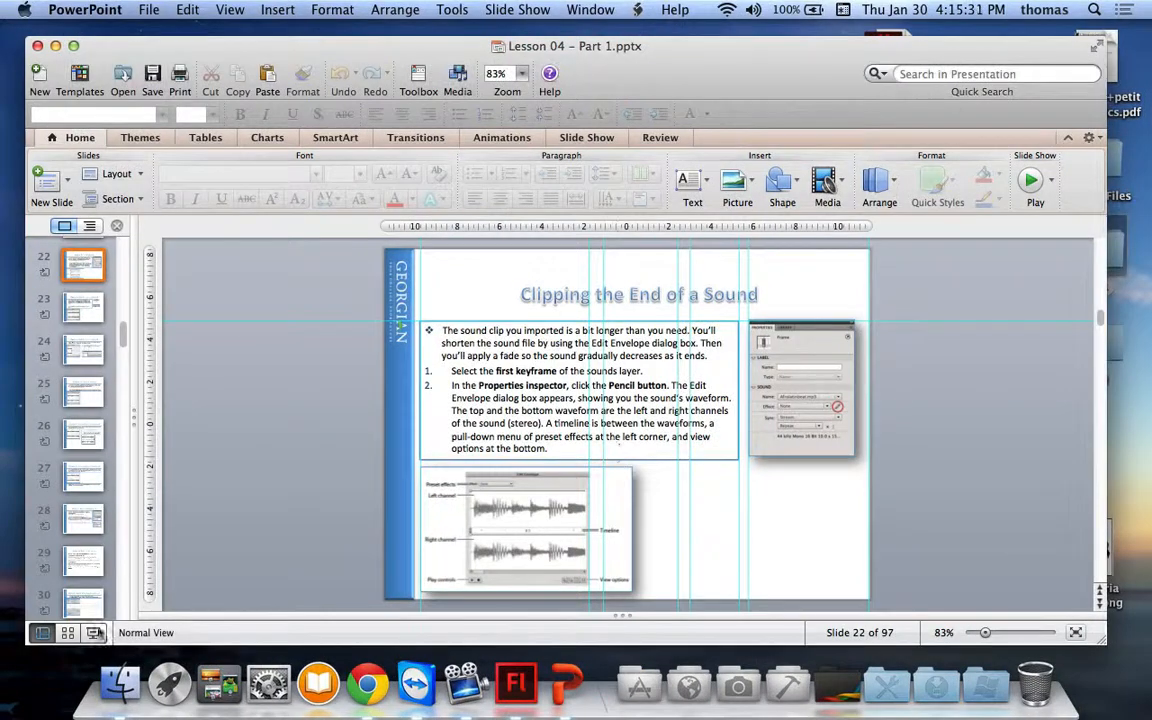
pyautogui.press('super+Return')
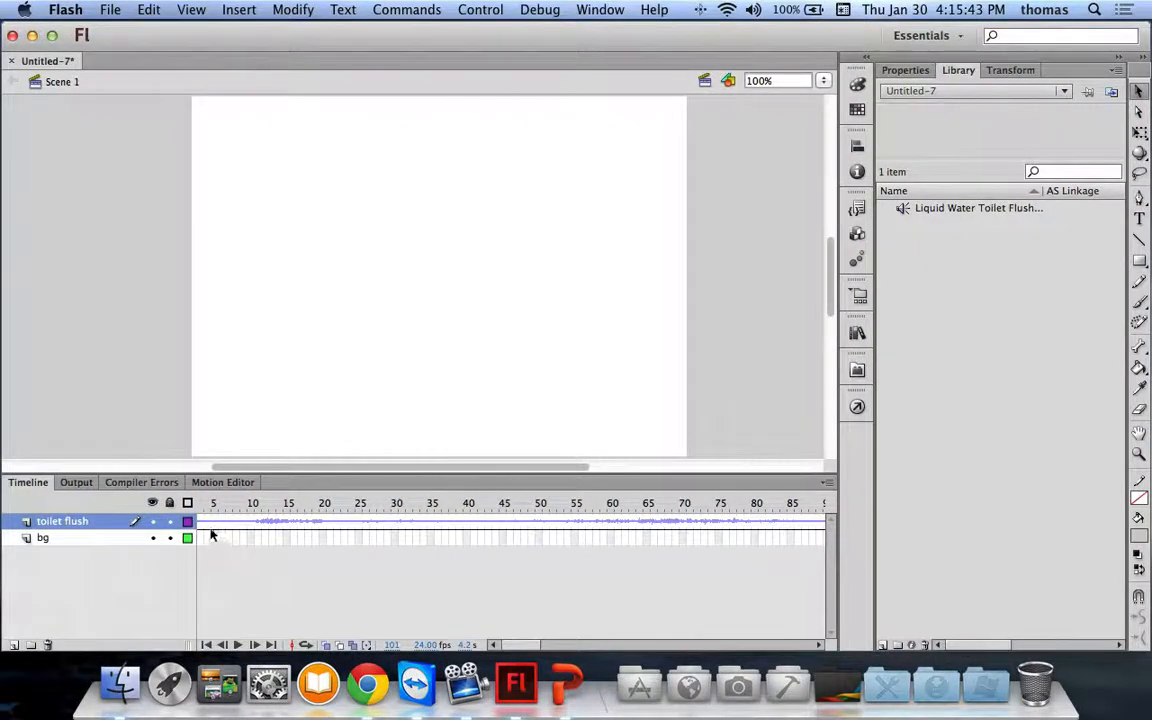
# Insert a keyframe at frame 3 of the toilet flush layer and place the Liquid Water Toilet Flushing sound there.
pyautogui.rightClick(203, 523)
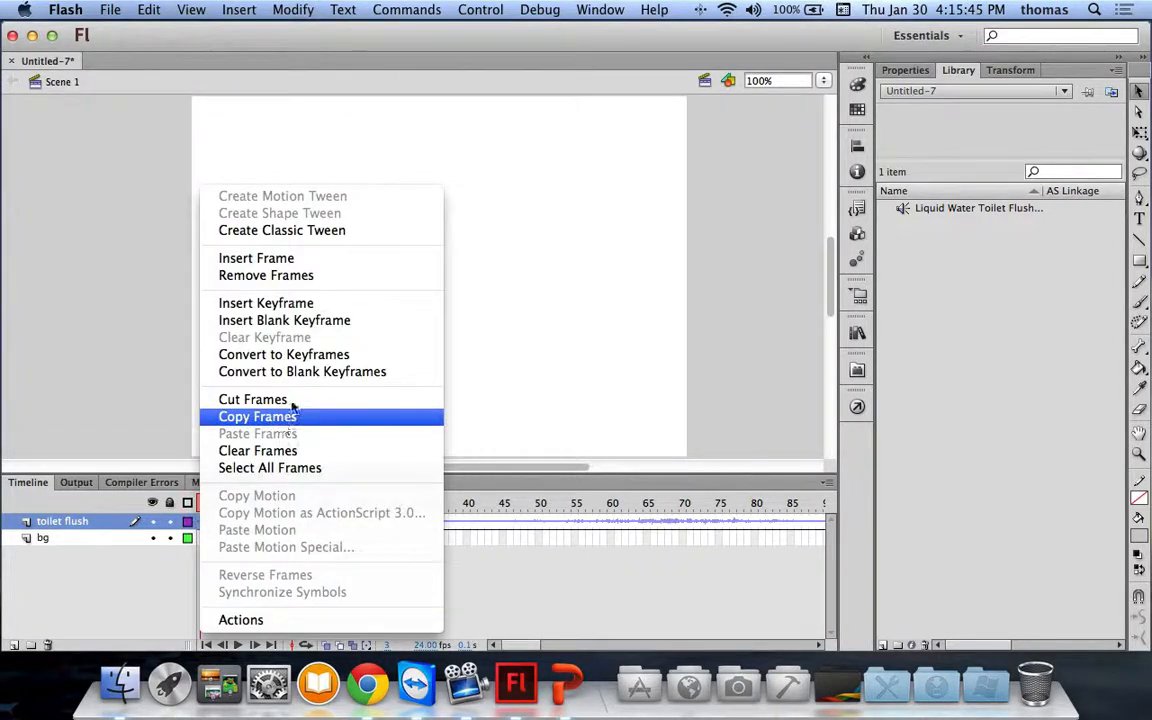
pyautogui.click(266, 303)
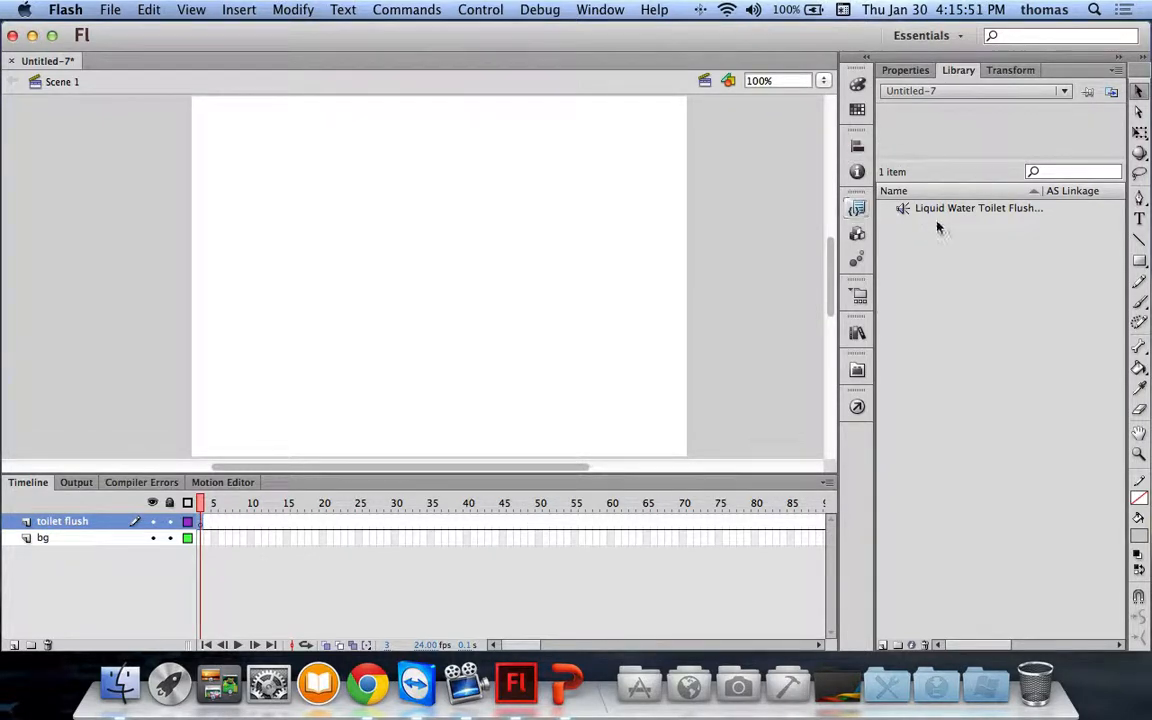
pyautogui.moveTo(906, 216); pyautogui.dragTo(682, 327)
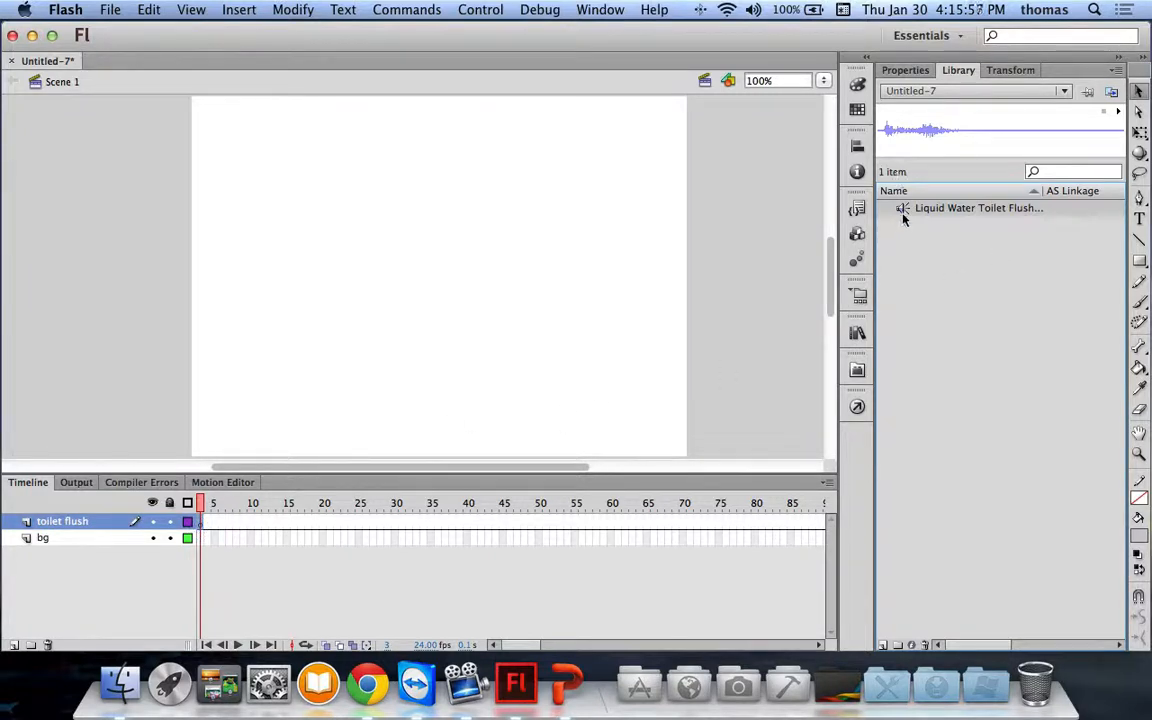
pyautogui.moveTo(903, 214); pyautogui.dragTo(411, 261)
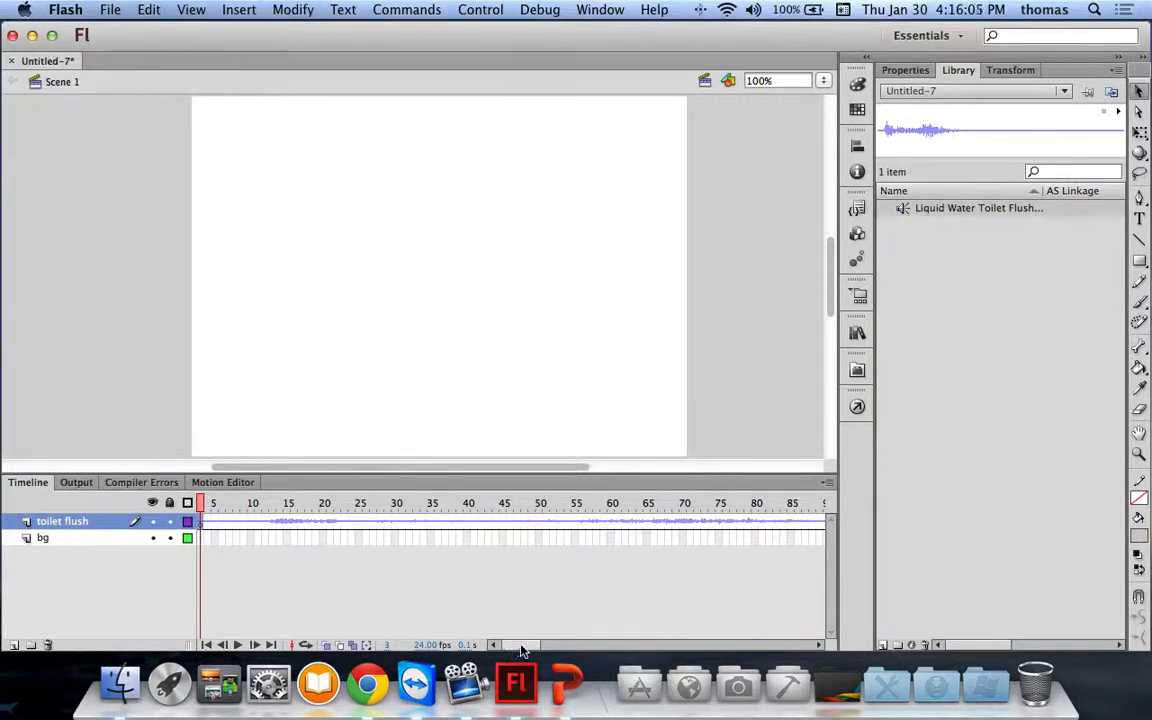
pyautogui.moveTo(521, 650)
pyautogui.mouseDown()
pyautogui.moveTo(537, 650)
pyautogui.moveTo(504, 651)
pyautogui.mouseUp()
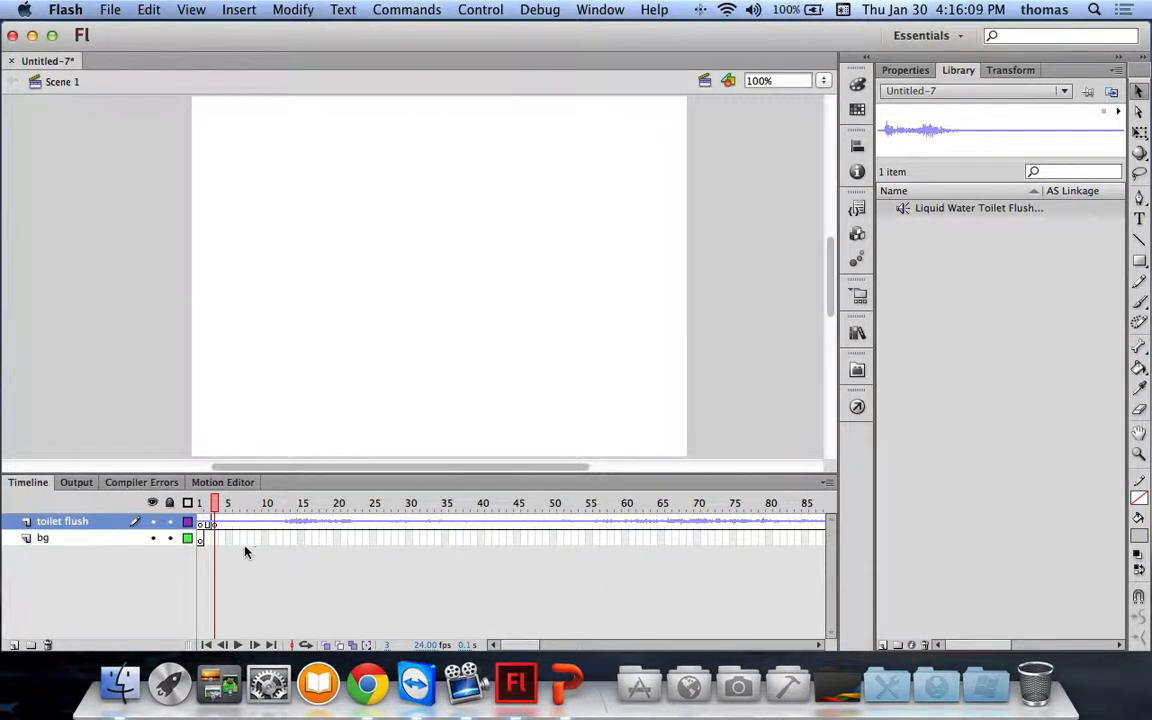
# Clear frame 3 of the toilet flush layer and remove frames 1 to 4 to discard the extra keyframes.
pyautogui.rightClick(214, 527)
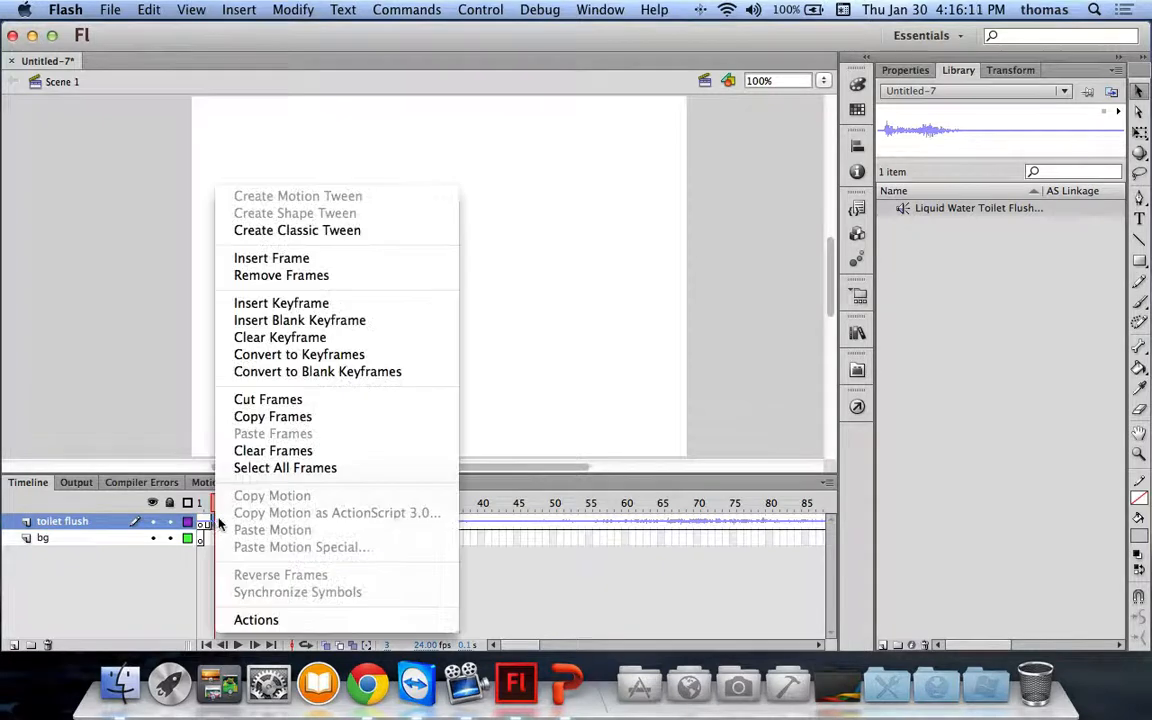
pyautogui.click(250, 452)
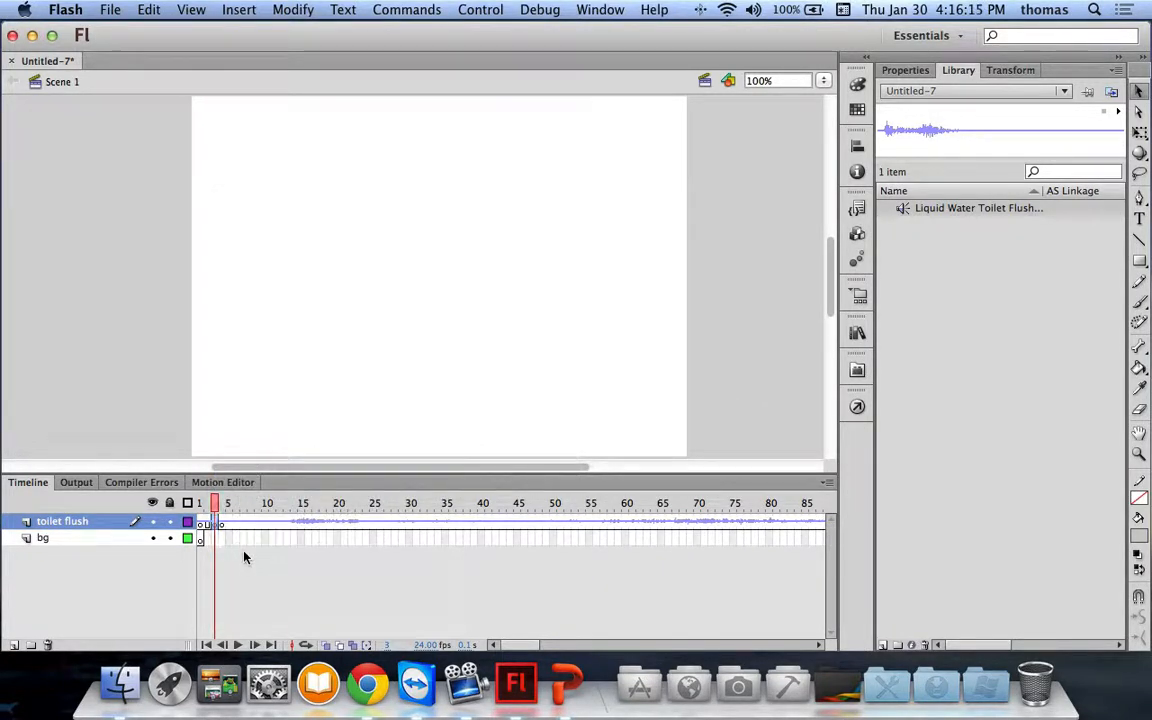
pyautogui.moveTo(201, 521); pyautogui.dragTo(222, 523)
pyautogui.rightClick(224, 527)
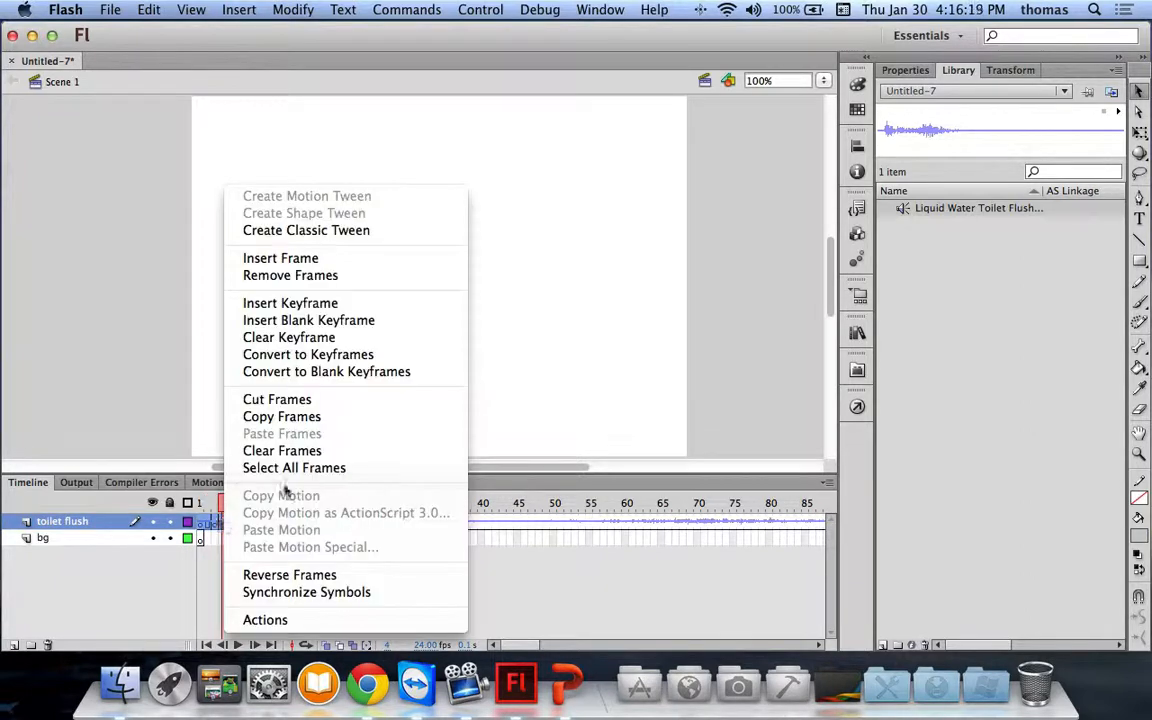
pyautogui.click(302, 276)
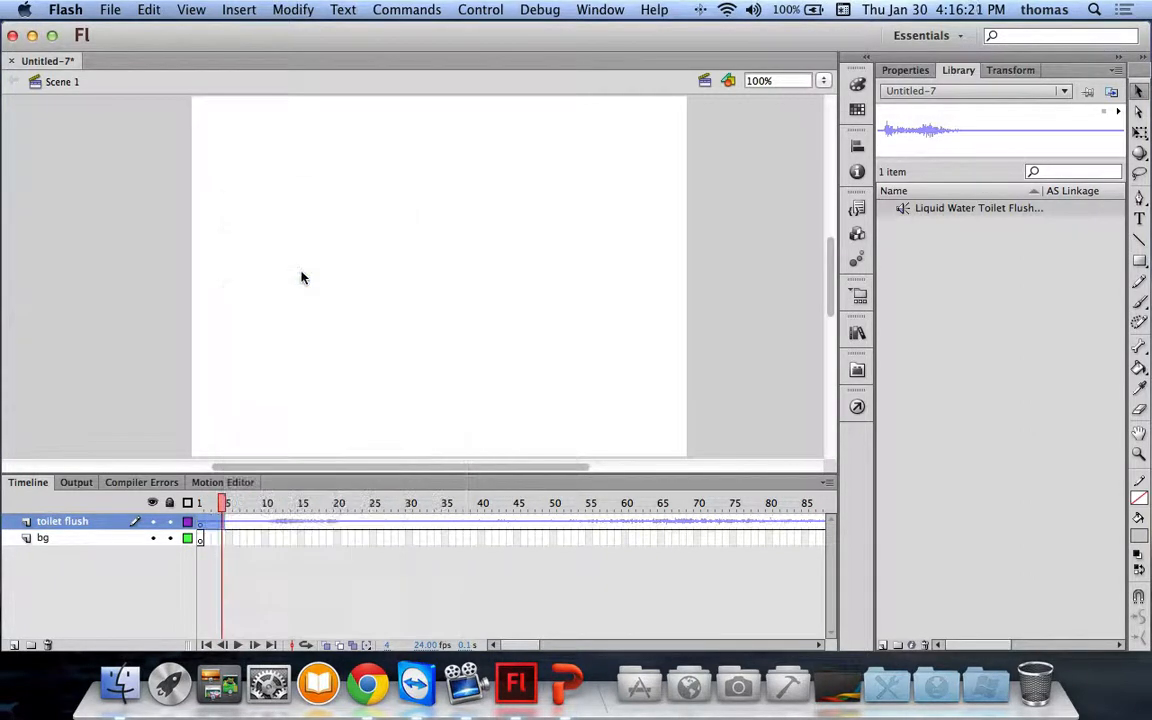
# Clear the keyframe at frame 1 of the toilet flush layer and delete that layer.
pyautogui.doubleClick(201, 524)
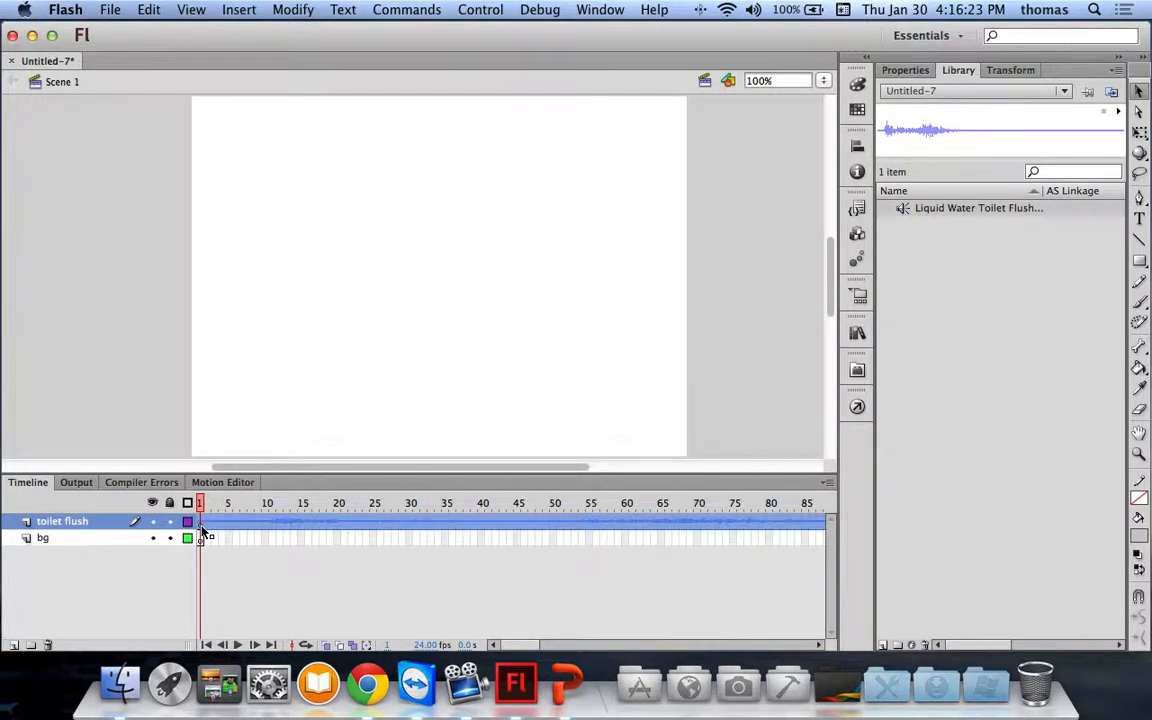
pyautogui.rightClick(202, 533)
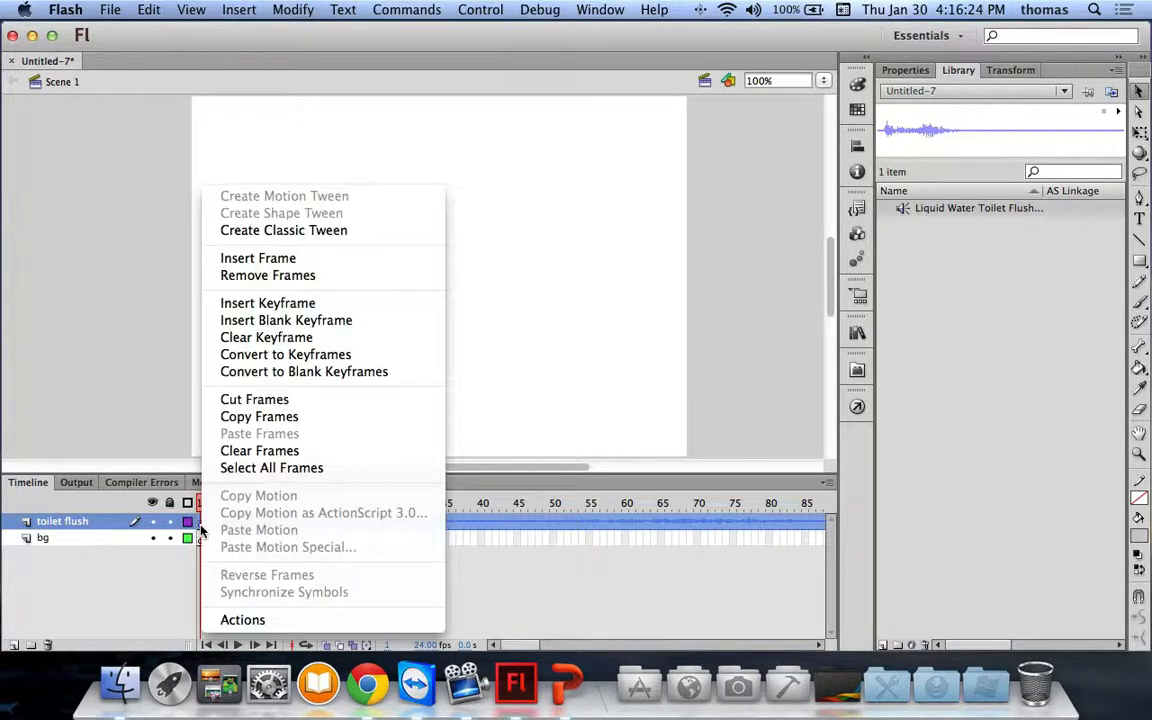
pyautogui.click(313, 341)
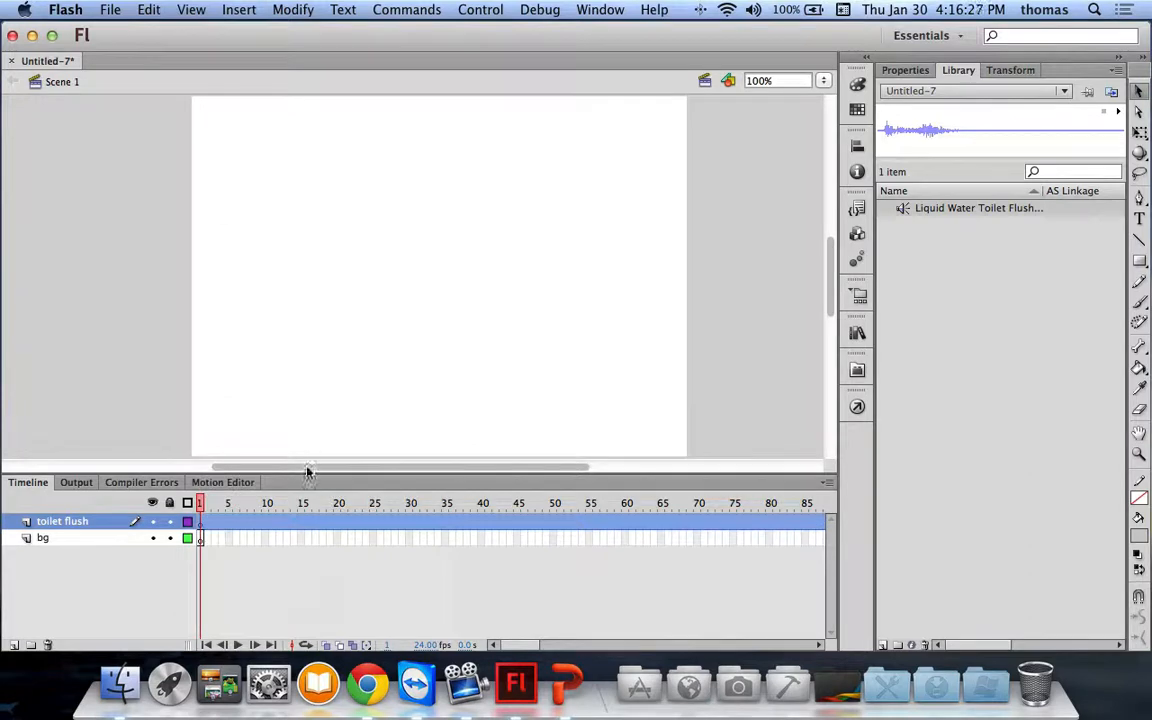
pyautogui.rightClick(67, 523)
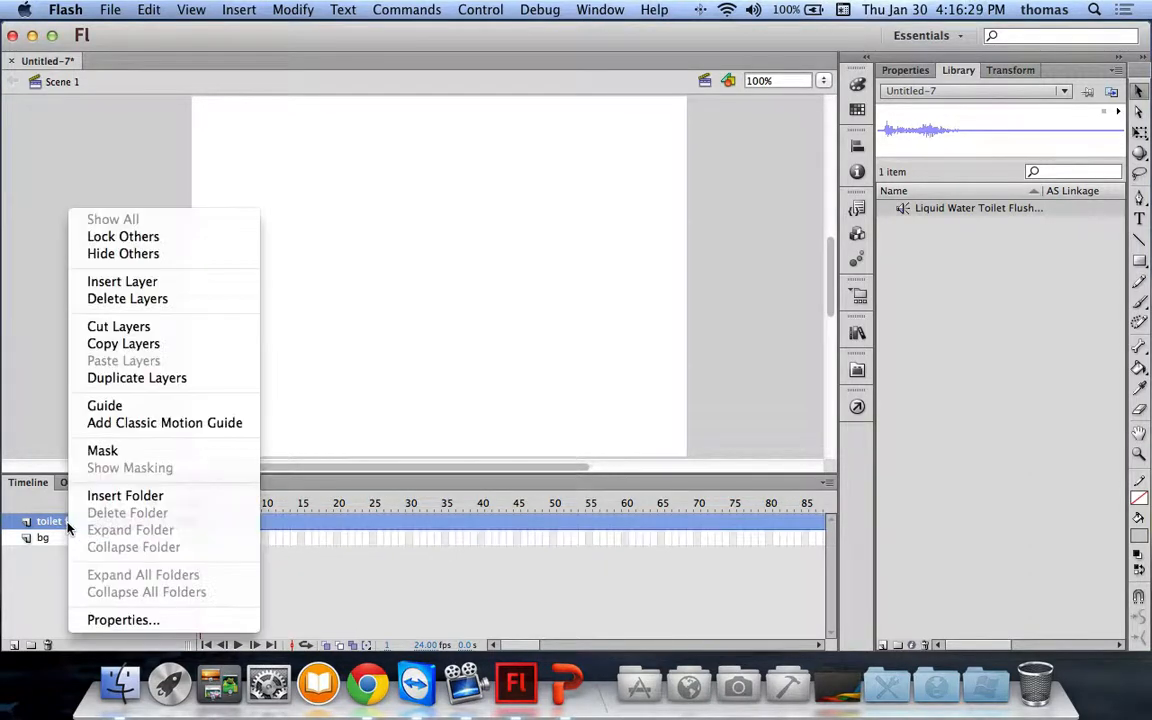
pyautogui.click(176, 299)
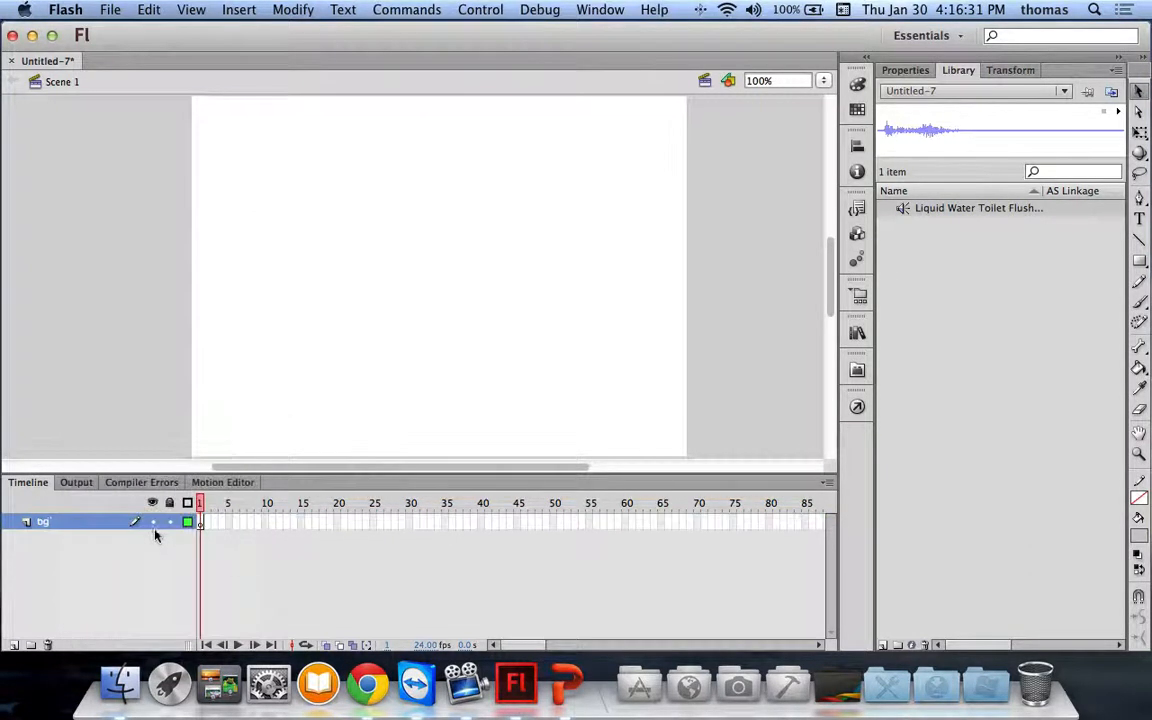
# Add a new layer above the bg layer and name it "toilet flush".
pyautogui.click(13, 644)
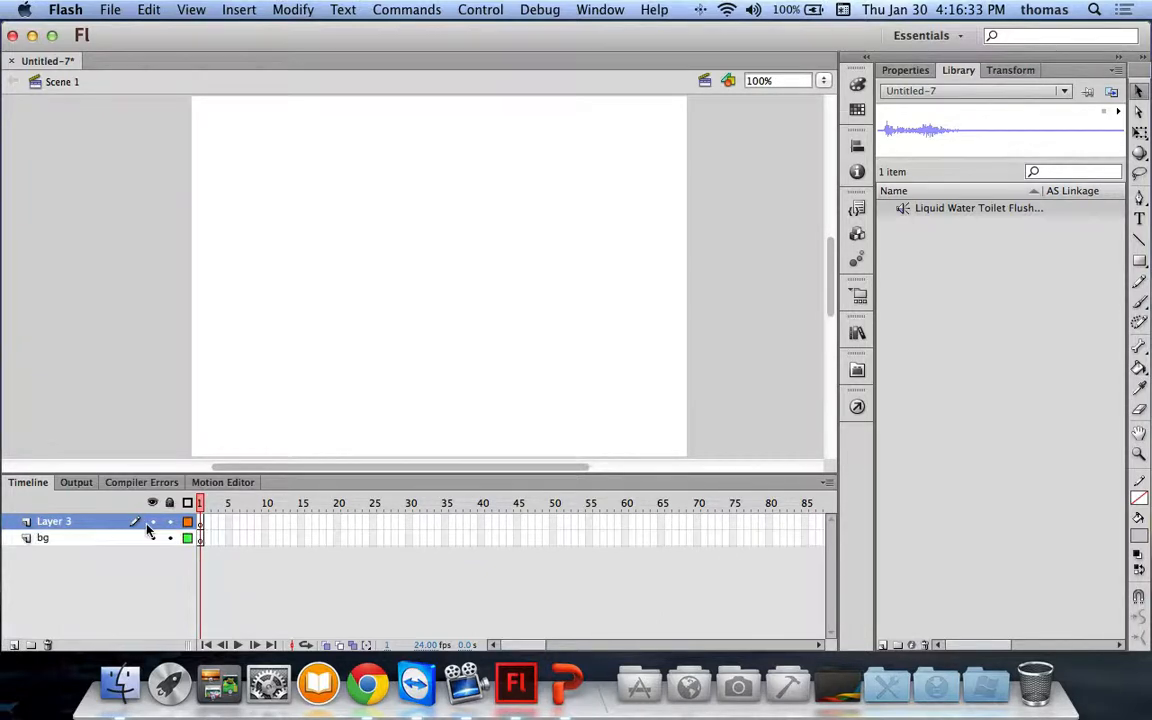
pyautogui.doubleClick(59, 524)
pyautogui.write('toilet flu')
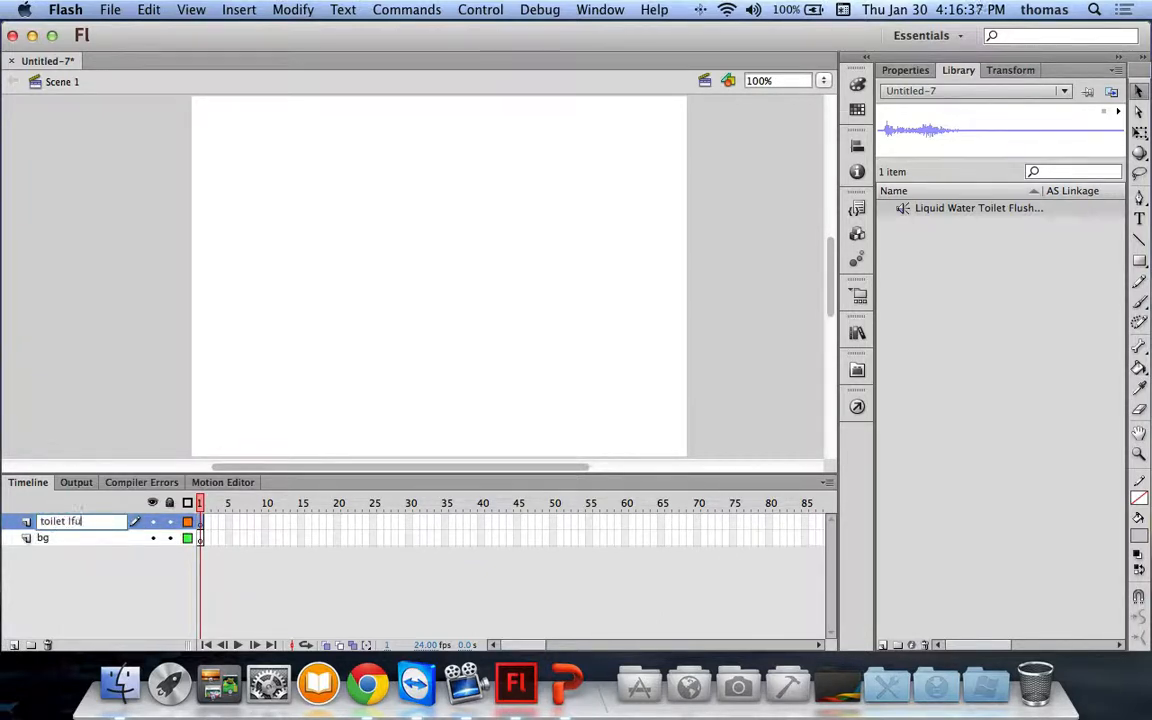
pyautogui.write('sh')
pyautogui.press('Return')
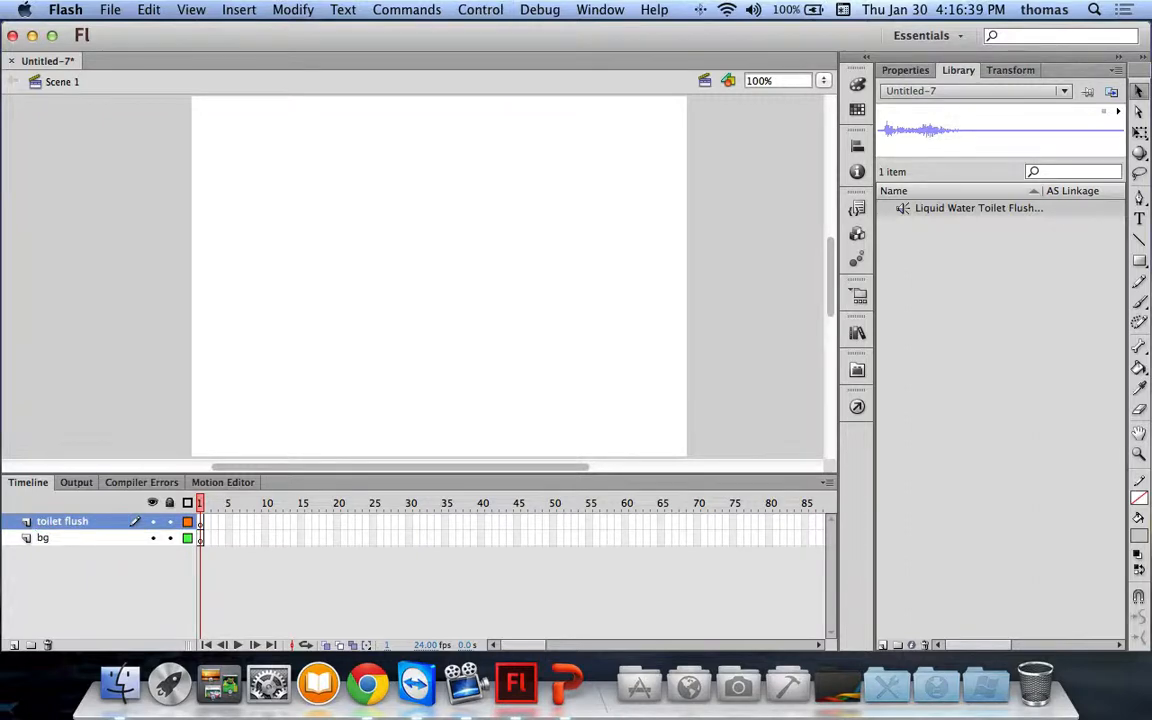
# Place the Liquid Water Toilet Flushing sound from the library on frame 1 of the toilet flush layer.
pyautogui.moveTo(905, 208); pyautogui.dragTo(391, 311)
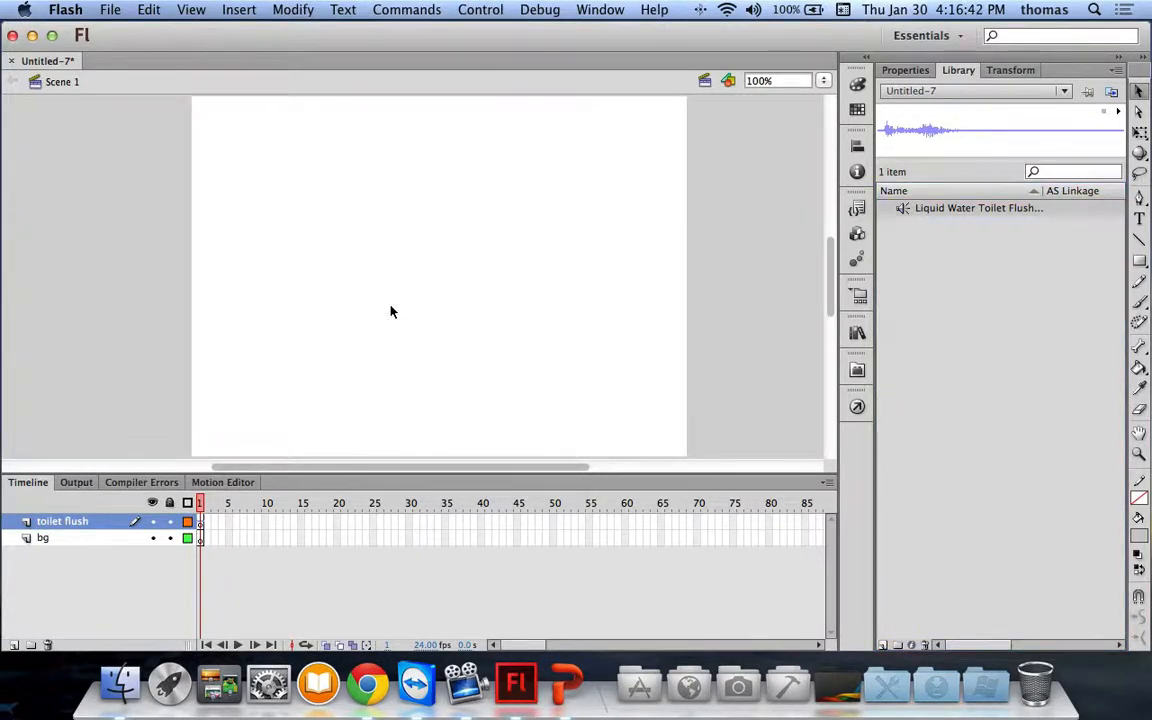
pyautogui.rightClick(201, 528)
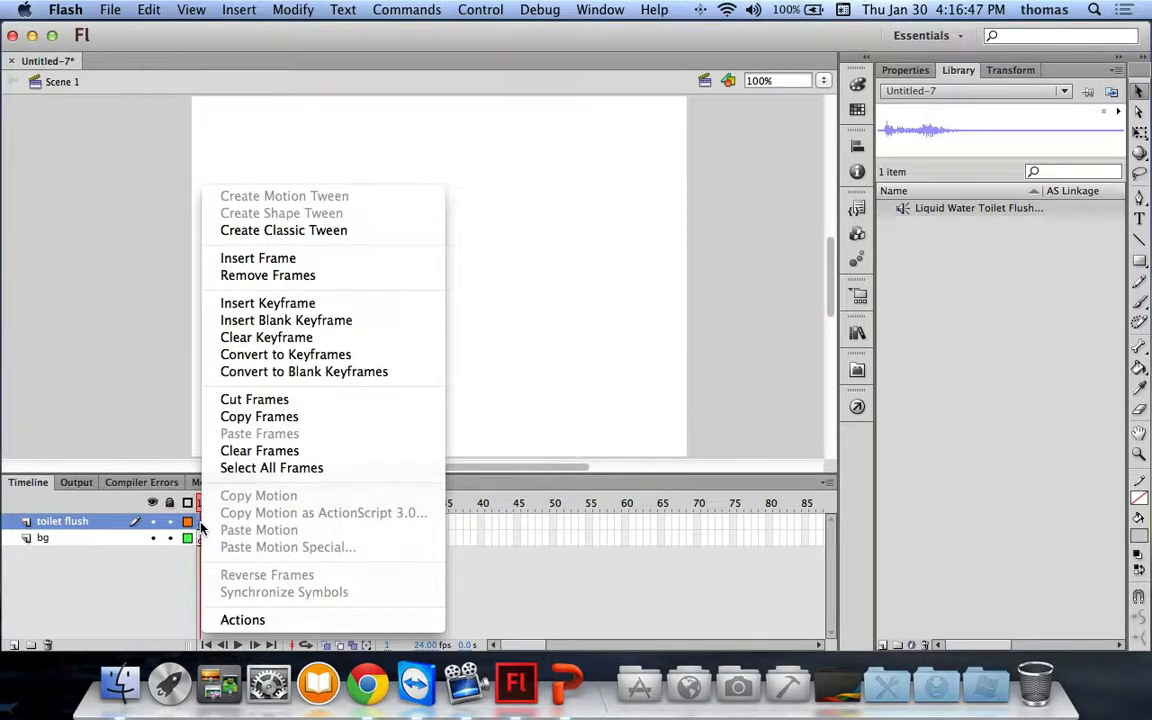
pyautogui.click(679, 357)
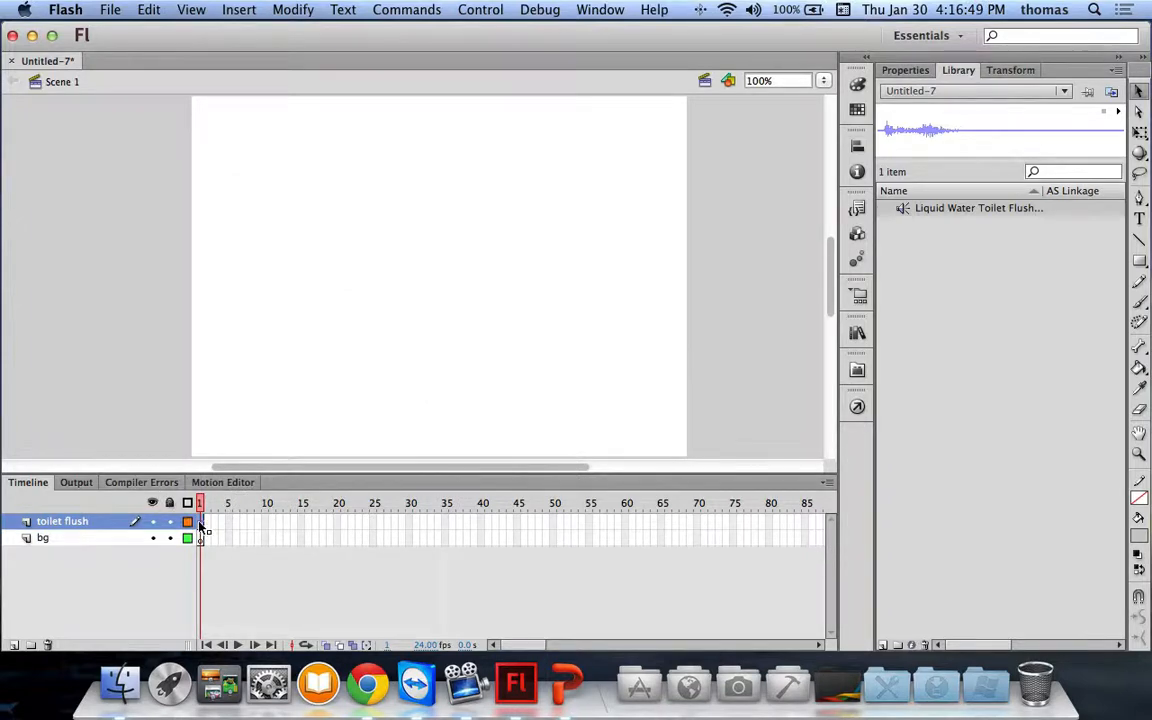
# Open the sound envelope editor for frame 1 of the toilet flush layer and preview the sound.
pyautogui.click(906, 70)
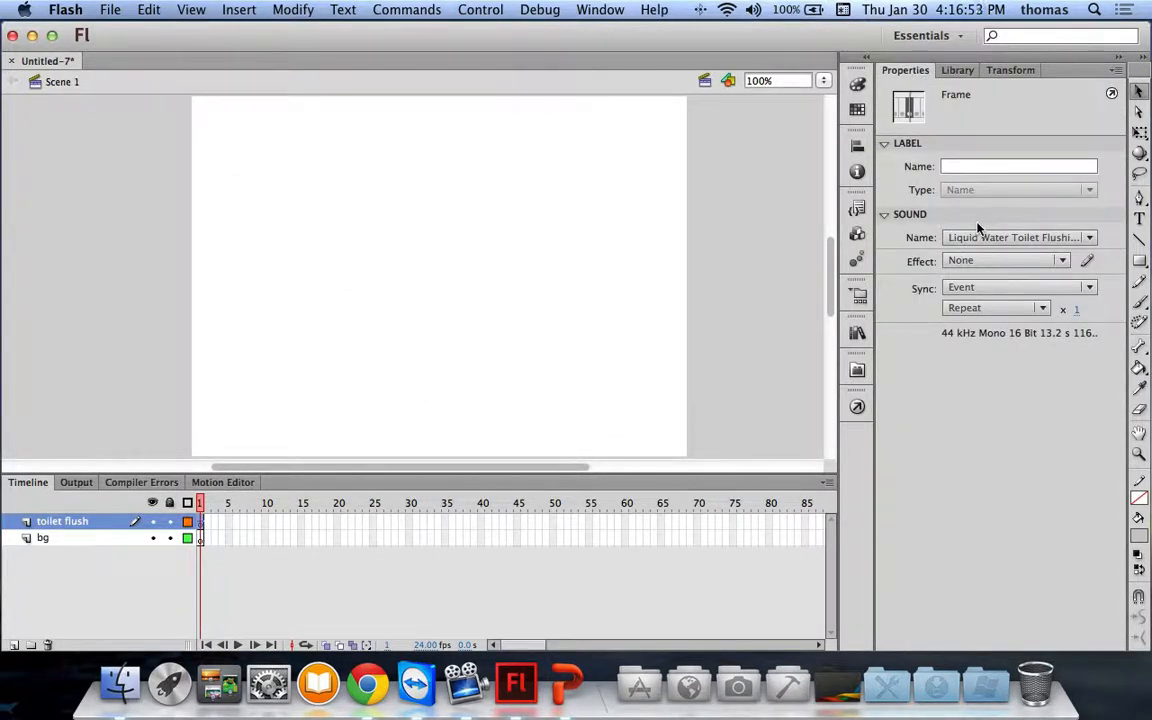
pyautogui.click(1087, 261)
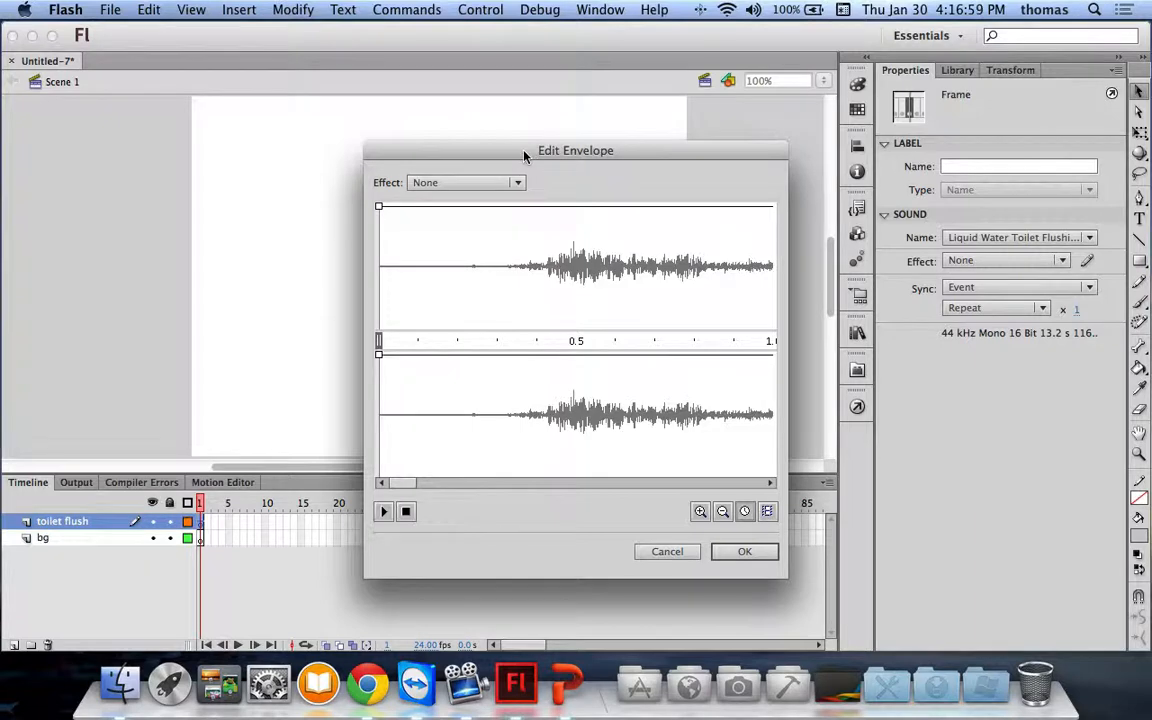
pyautogui.moveTo(524, 156); pyautogui.dragTo(372, 131)
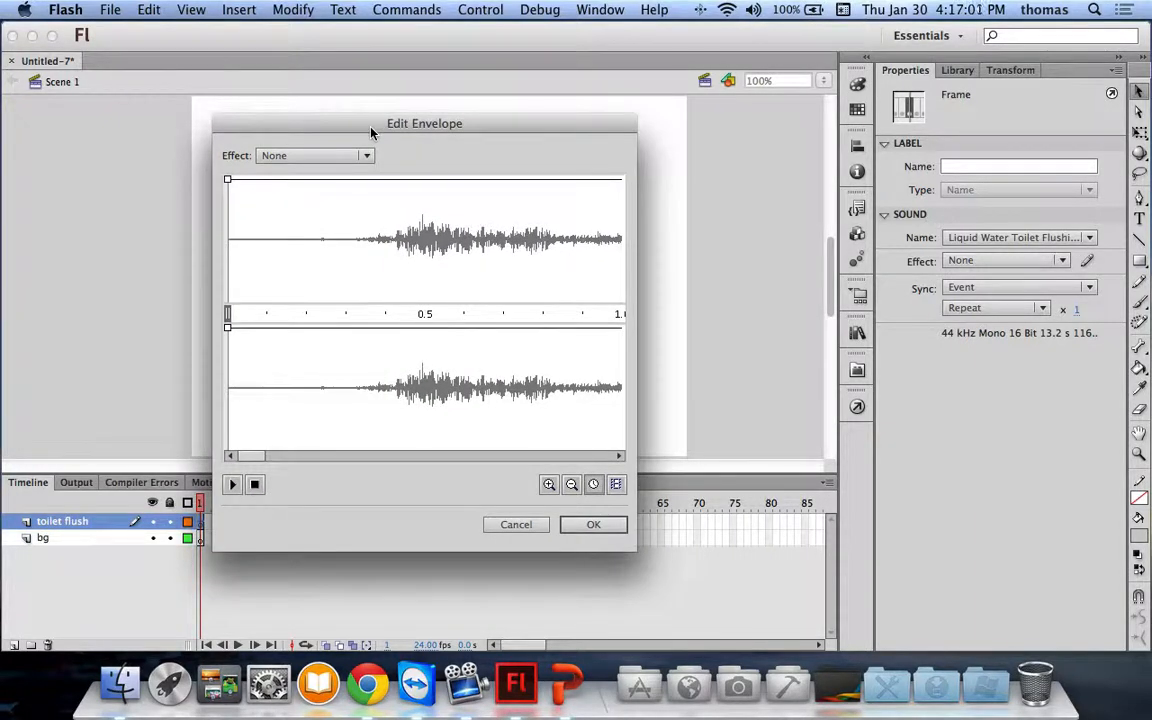
pyautogui.click(235, 489)
pyautogui.click(256, 488)
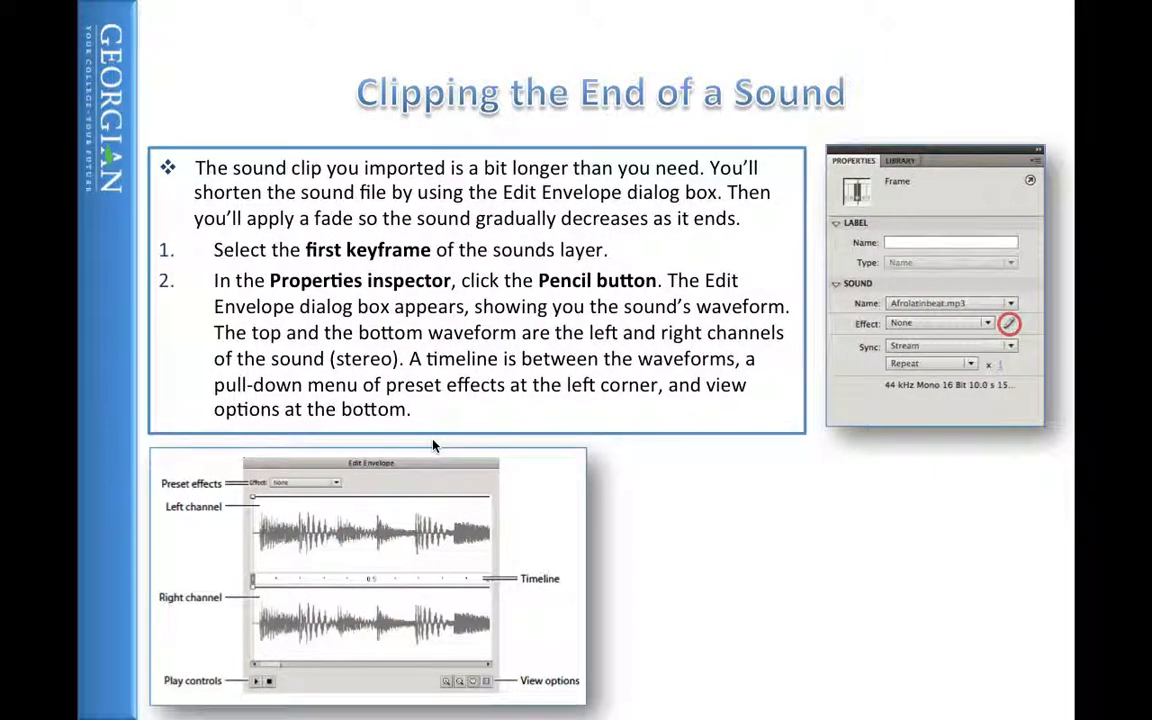
# Return from the clipping slide to Flash and show the sound envelope's timeline in frames instead of seconds.
pyautogui.click(433, 446)
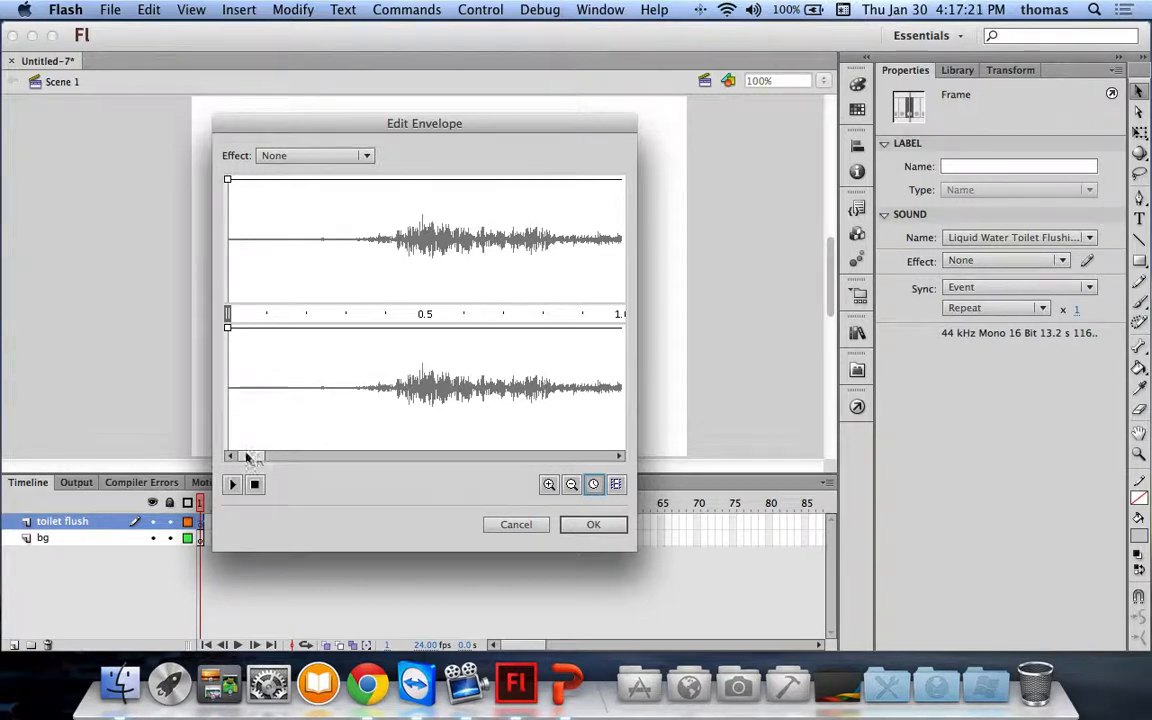
pyautogui.moveTo(248, 457); pyautogui.dragTo(623, 461)
pyautogui.click(617, 486)
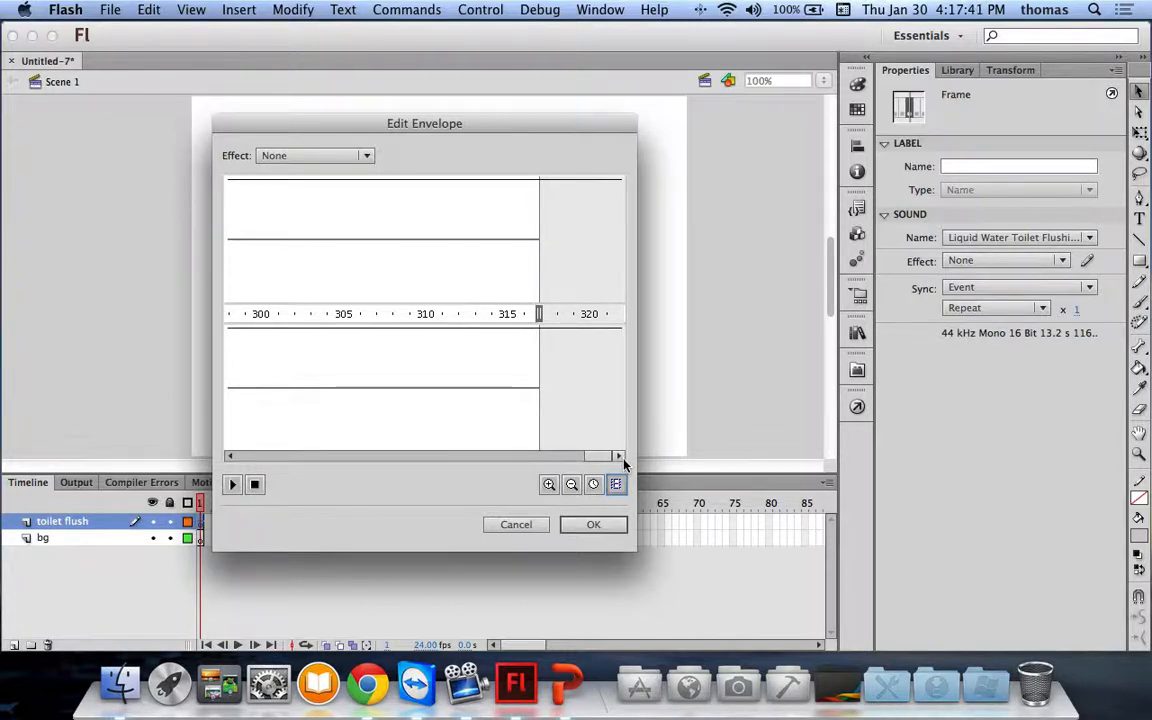
pyautogui.moveTo(597, 456); pyautogui.dragTo(222, 457)
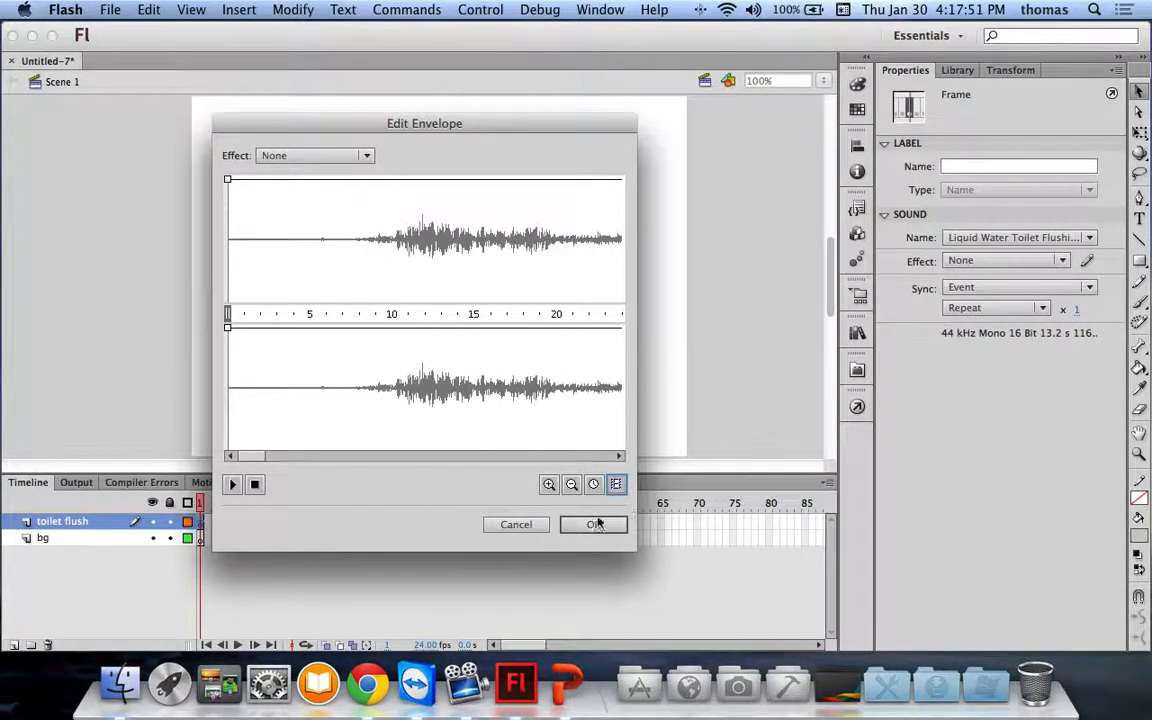
# Clip the end of the toilet flush sound at about frame 105 in the envelope and play the shortened sound.
pyautogui.click(573, 486)
pyautogui.click(573, 486)
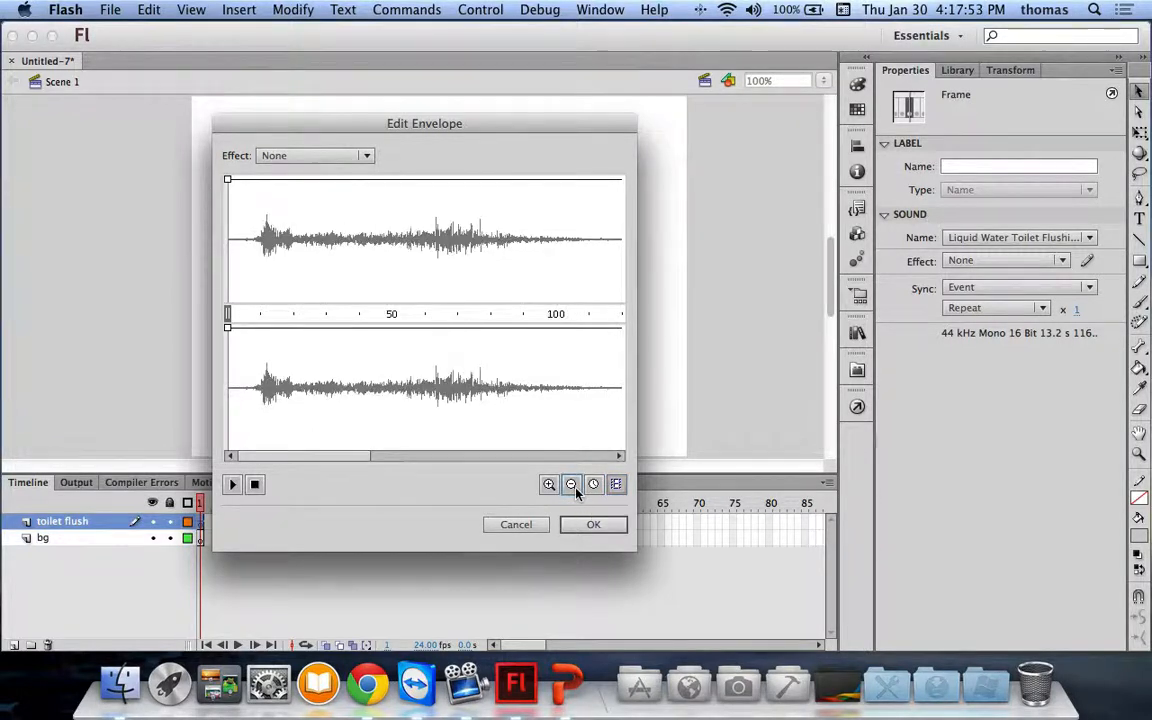
pyautogui.click(575, 488)
pyautogui.click(575, 488)
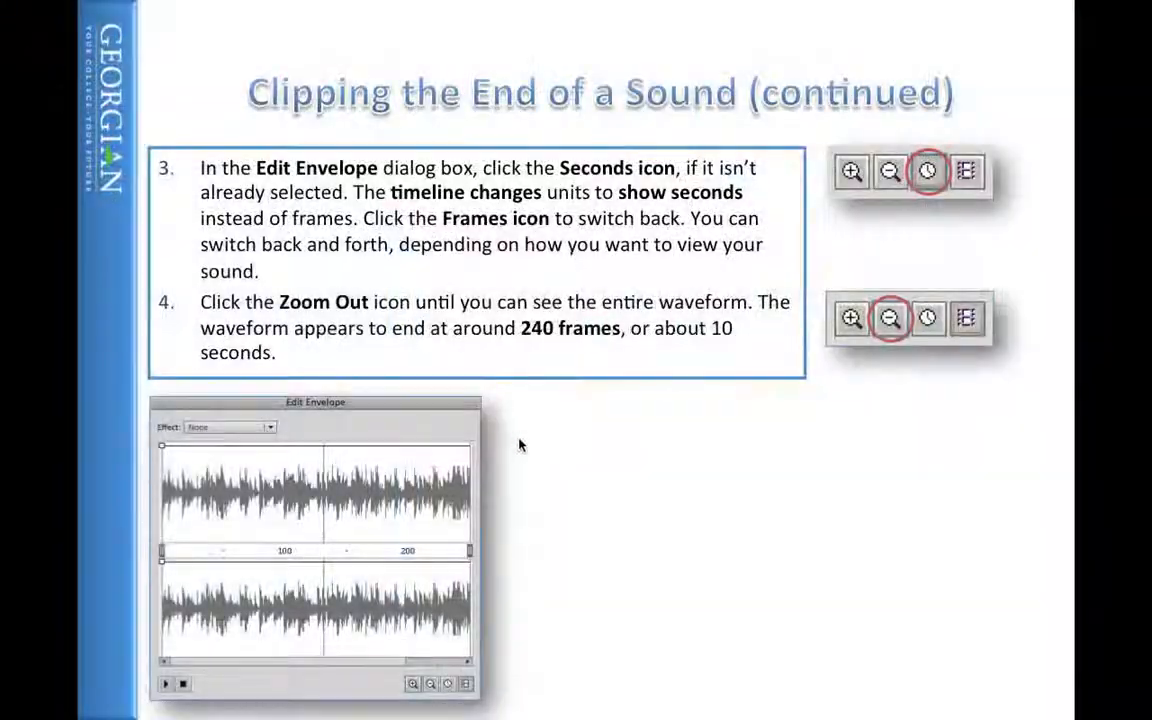
pyautogui.press('Right')
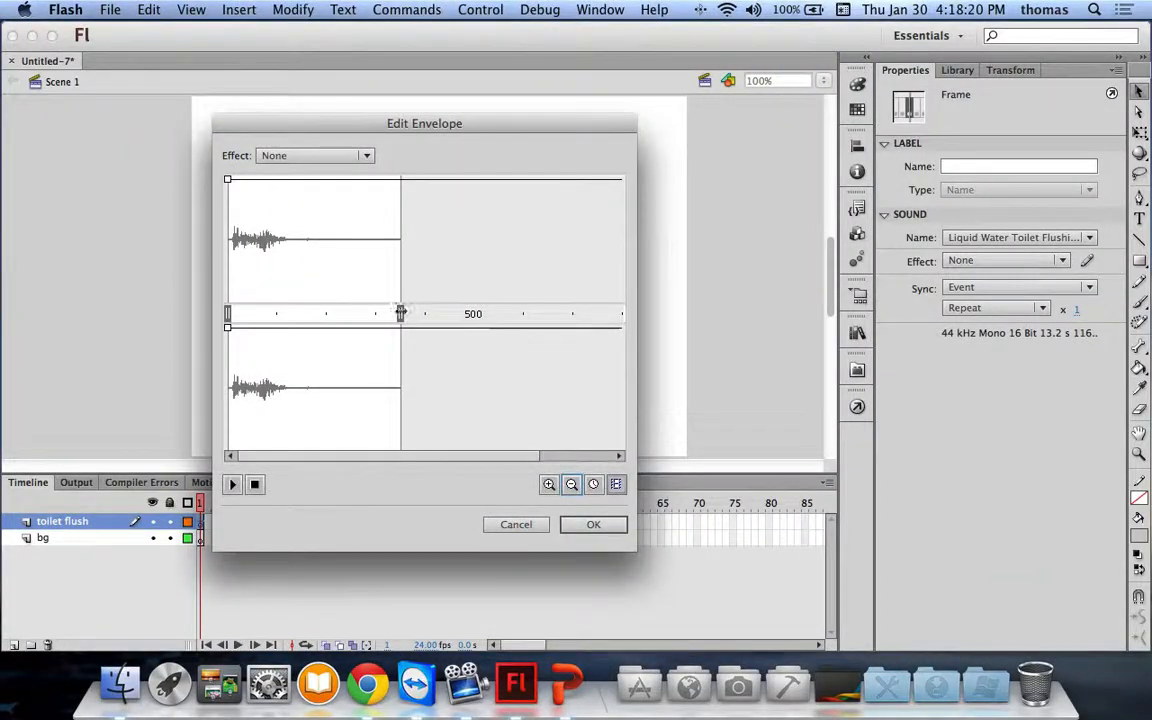
pyautogui.moveTo(400, 313); pyautogui.dragTo(285, 316)
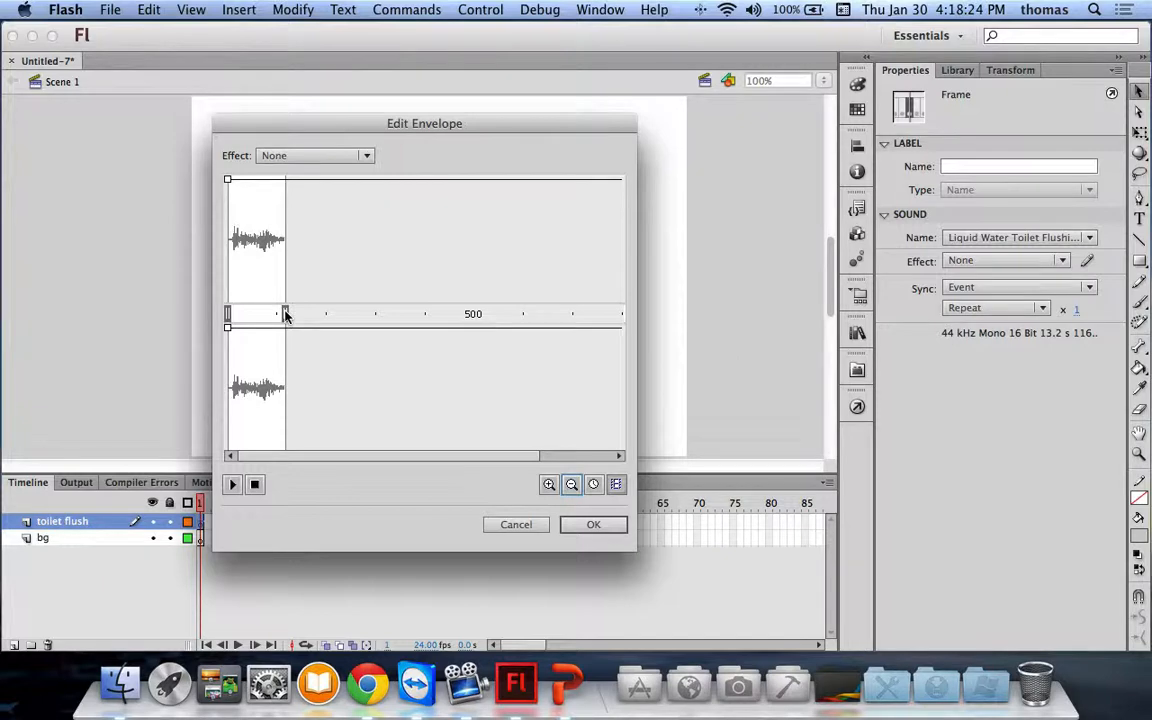
pyautogui.click(231, 486)
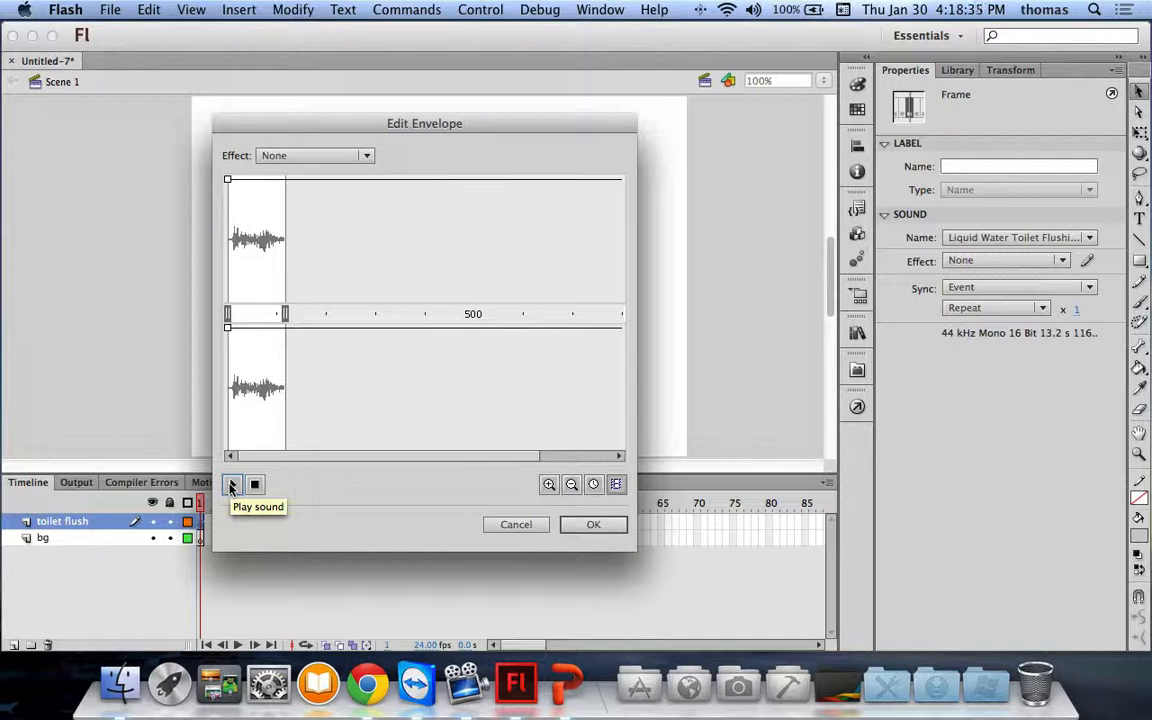
pyautogui.click(231, 486)
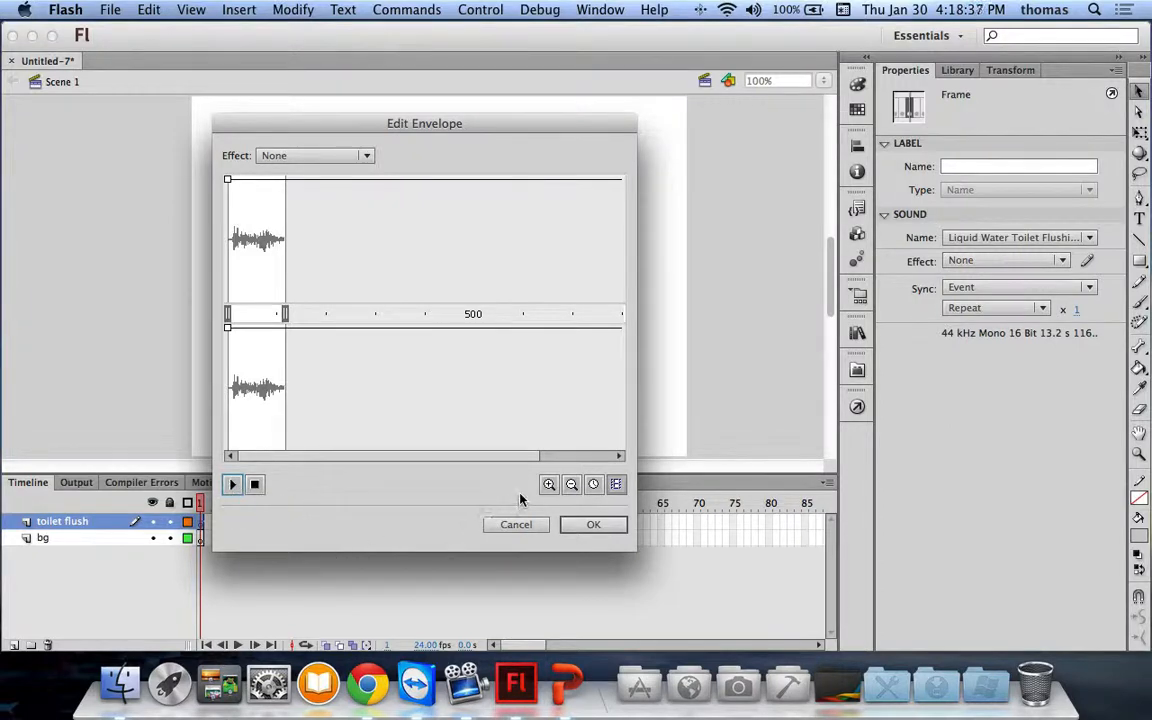
# Clip about 8 frames off the start of the toilet flush sound, preview it and apply the envelope changes.
pyautogui.click(548, 484)
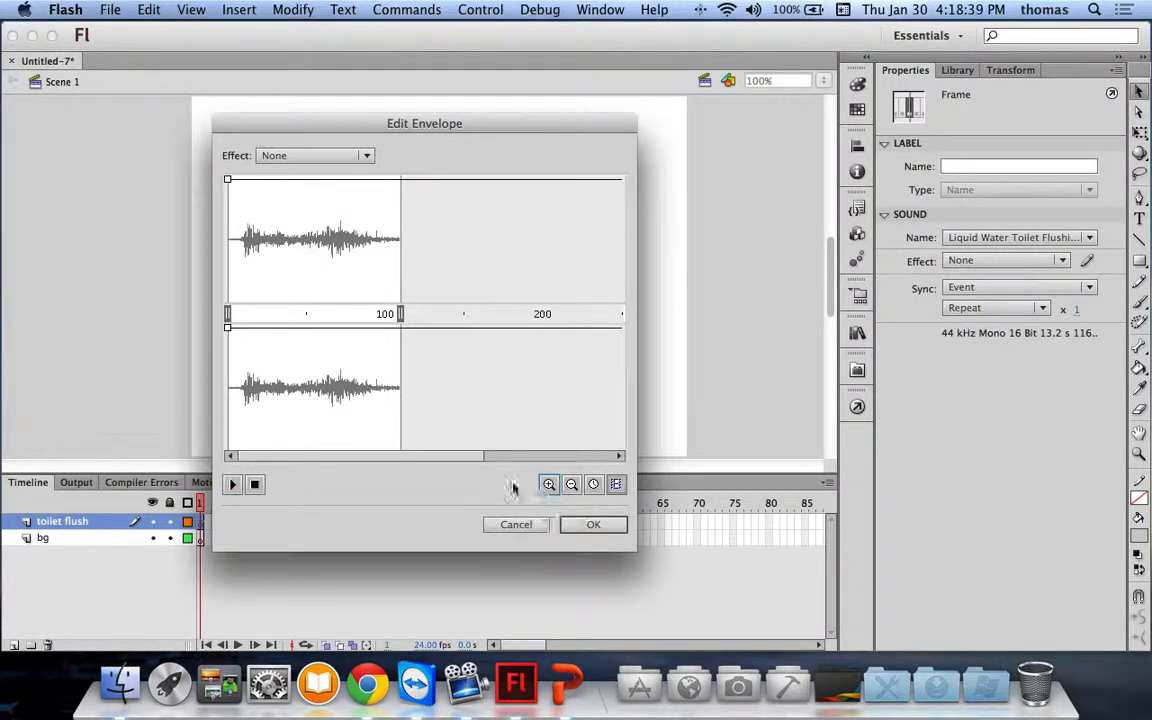
pyautogui.click(549, 484)
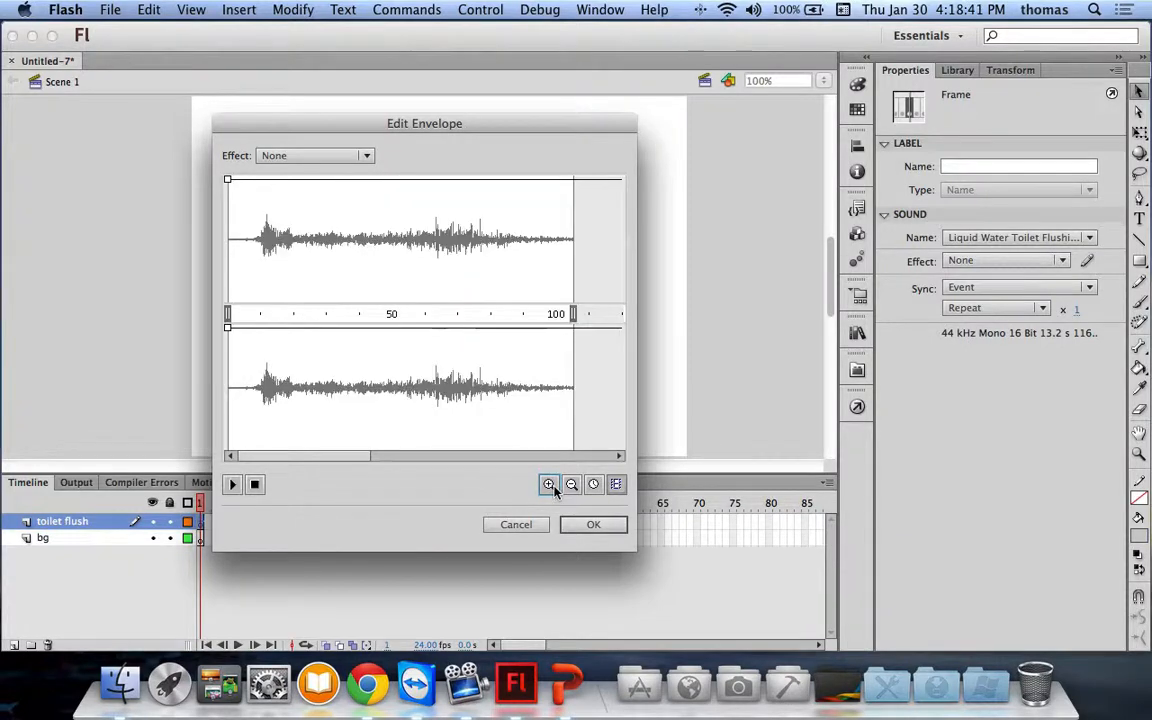
pyautogui.click(550, 485)
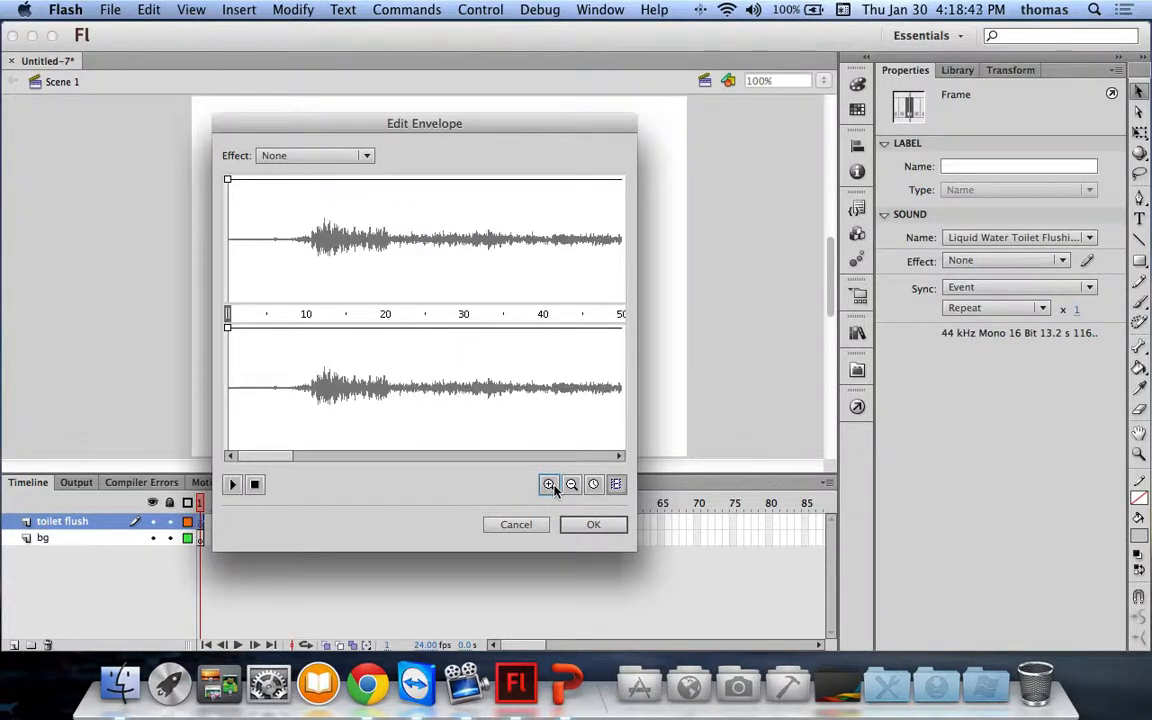
pyautogui.moveTo(247, 456); pyautogui.dragTo(356, 464)
pyautogui.moveTo(227, 315); pyautogui.dragTo(295, 318)
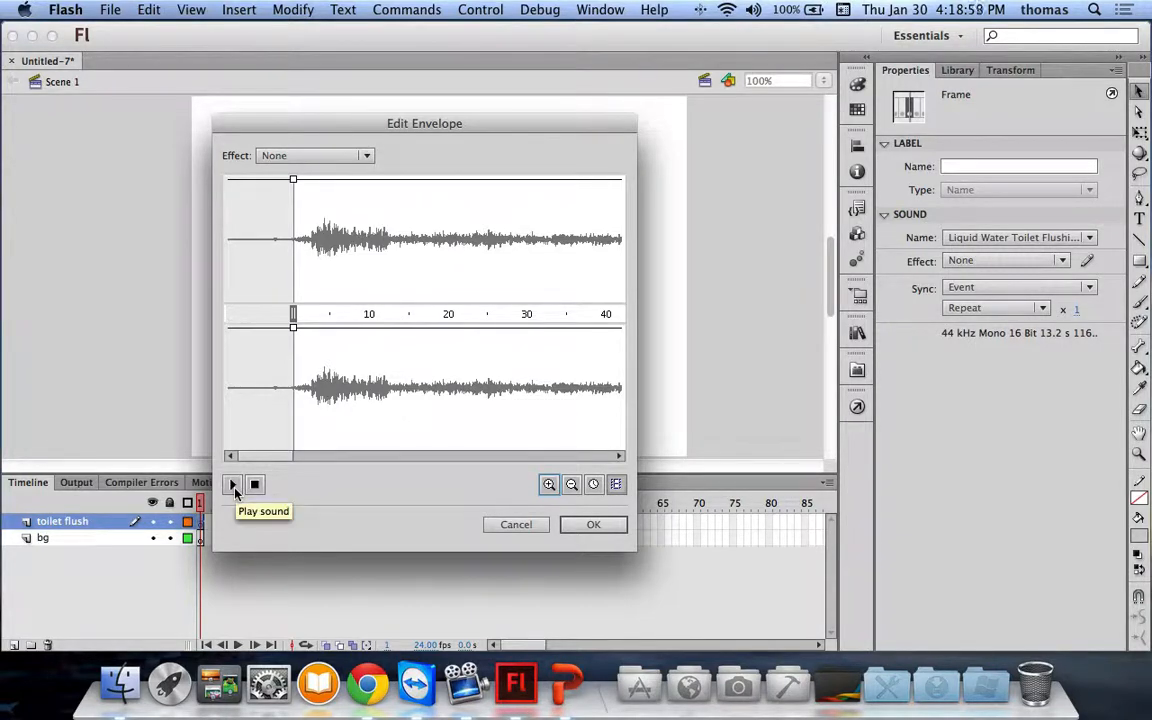
pyautogui.click(235, 489)
pyautogui.click(233, 485)
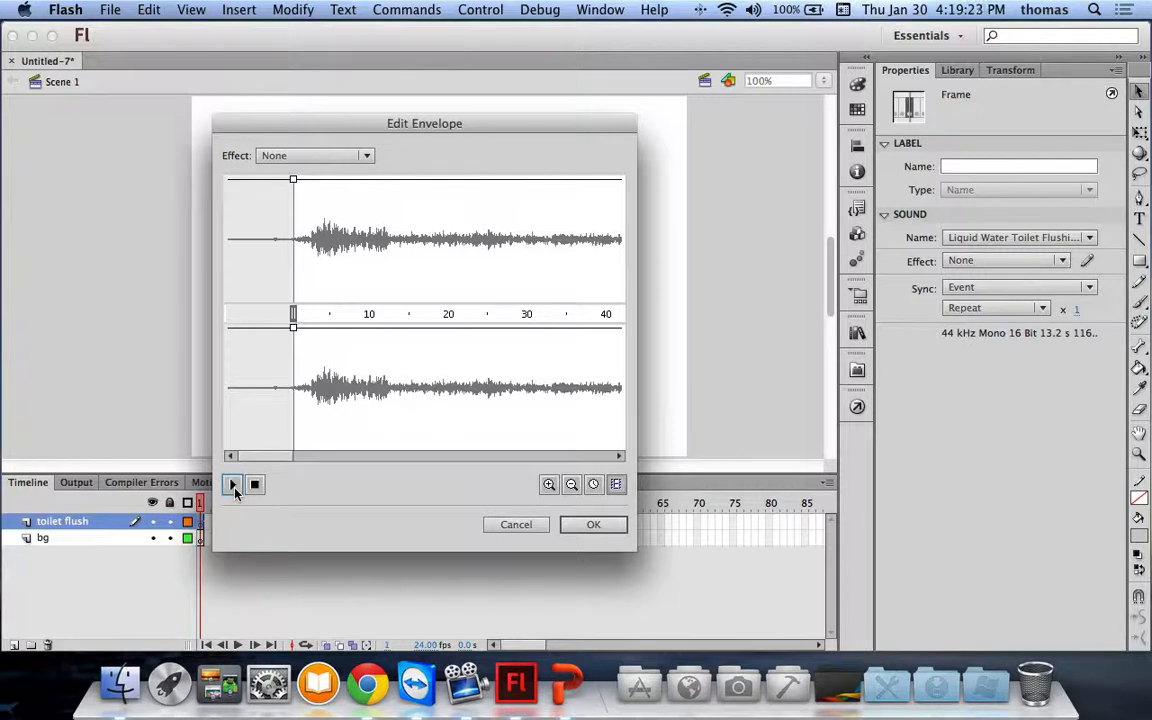
pyautogui.click(593, 524)
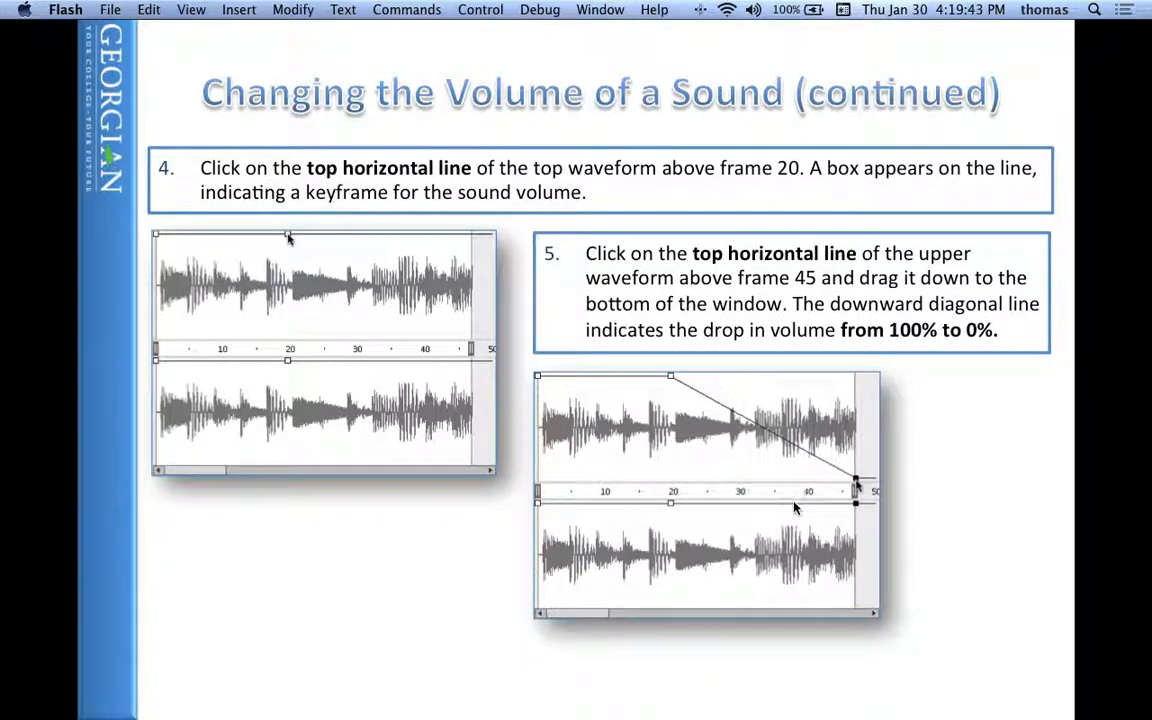
# Switch from the volume slides back to Flash, reopen the sound envelope and add a volume keyframe at about frame 67.
pyautogui.press('super+Tab')
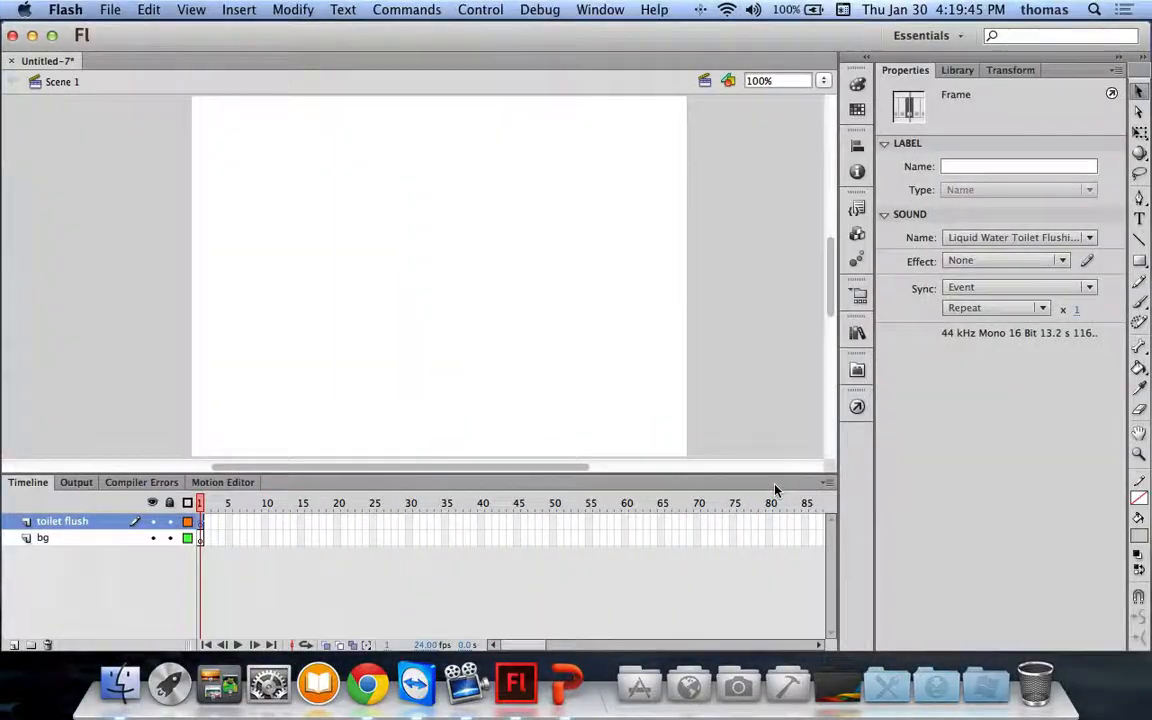
pyautogui.click(1087, 260)
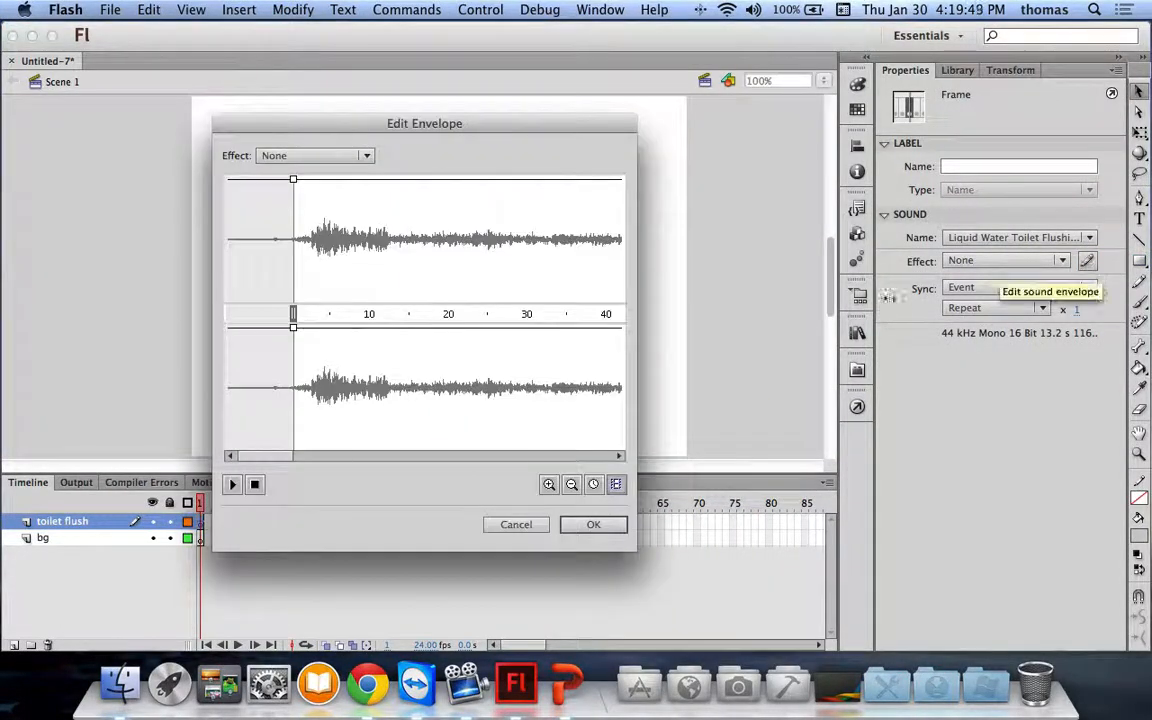
pyautogui.hscroll(5, 445, 291)
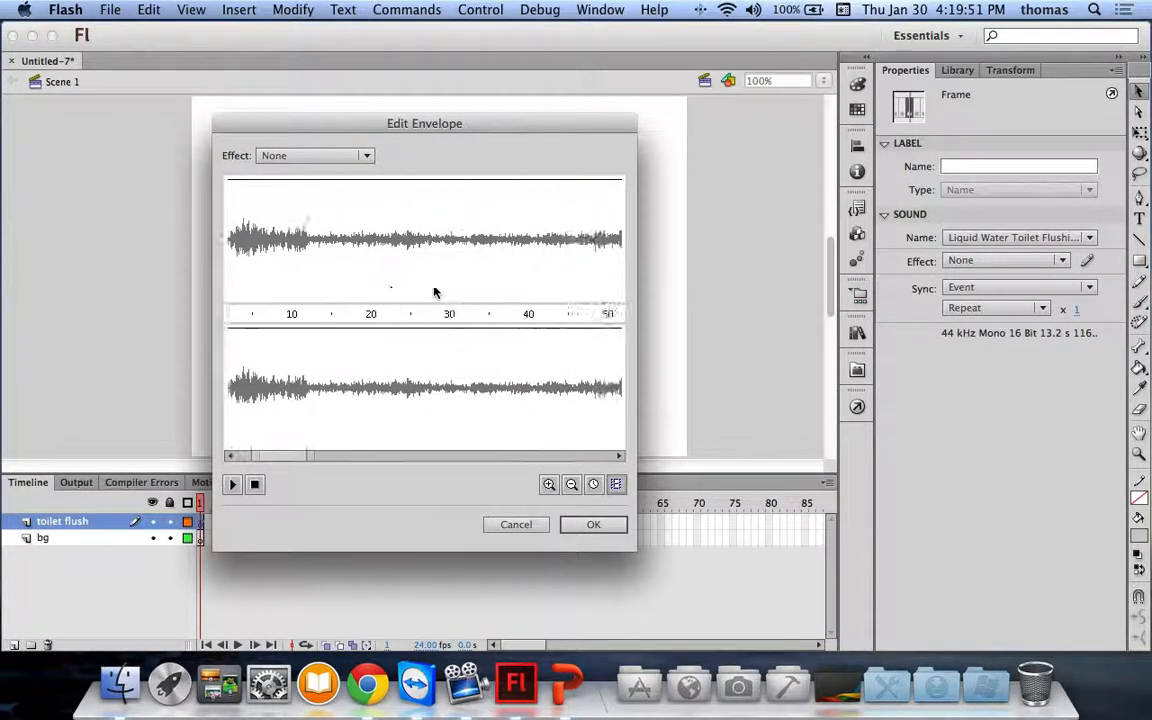
pyautogui.hscroll(10, 434, 292)
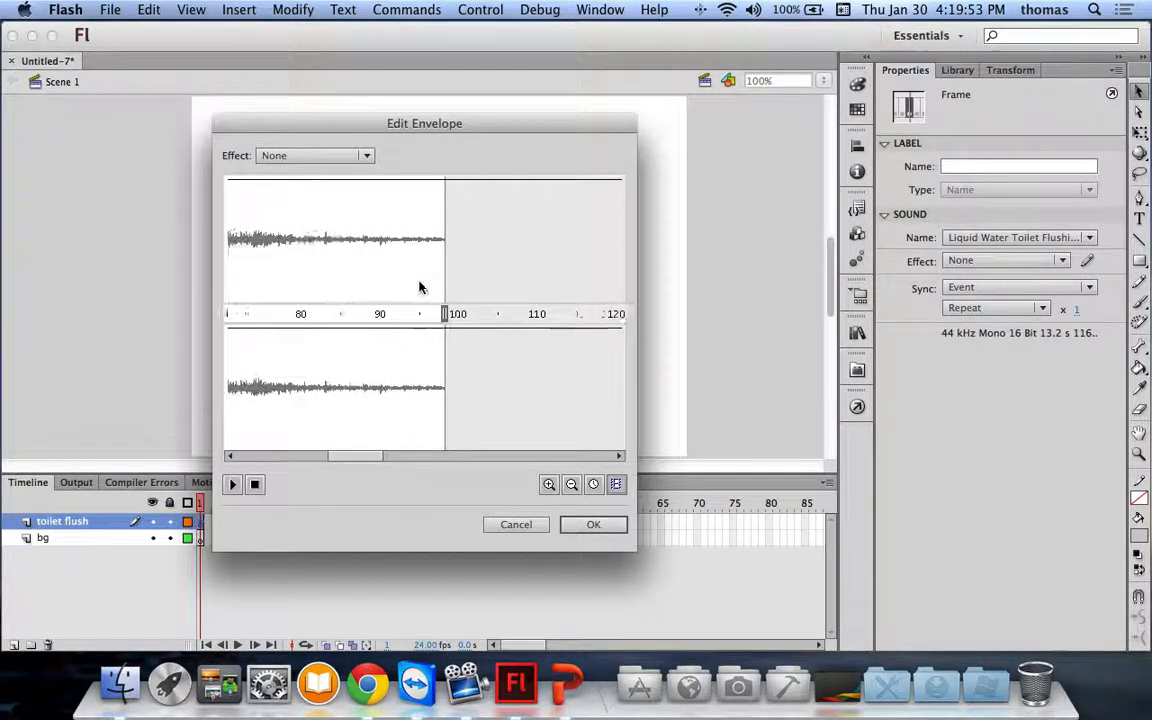
pyautogui.hscroll(-4, 420, 288)
pyautogui.click(340, 180)
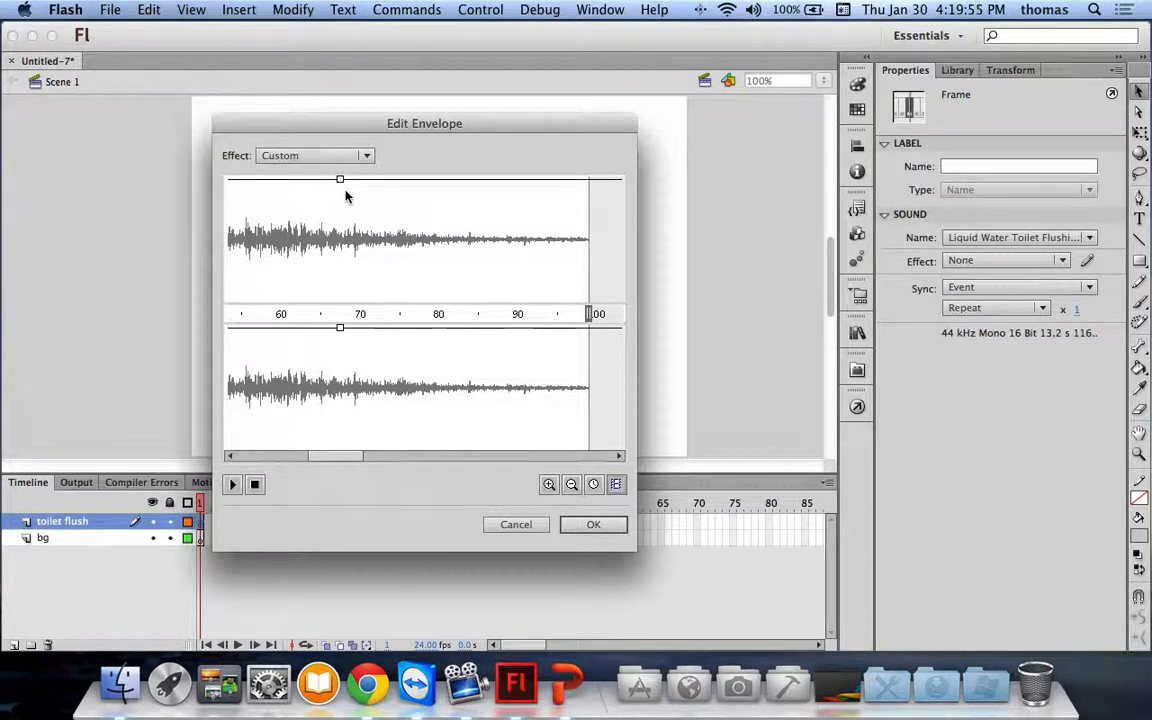
# Shape a fade-out on the upper channel's volume line with points at about frames 67, 76 and 83, reaching silence at the last.
pyautogui.hscroll(-2, 348, 200)
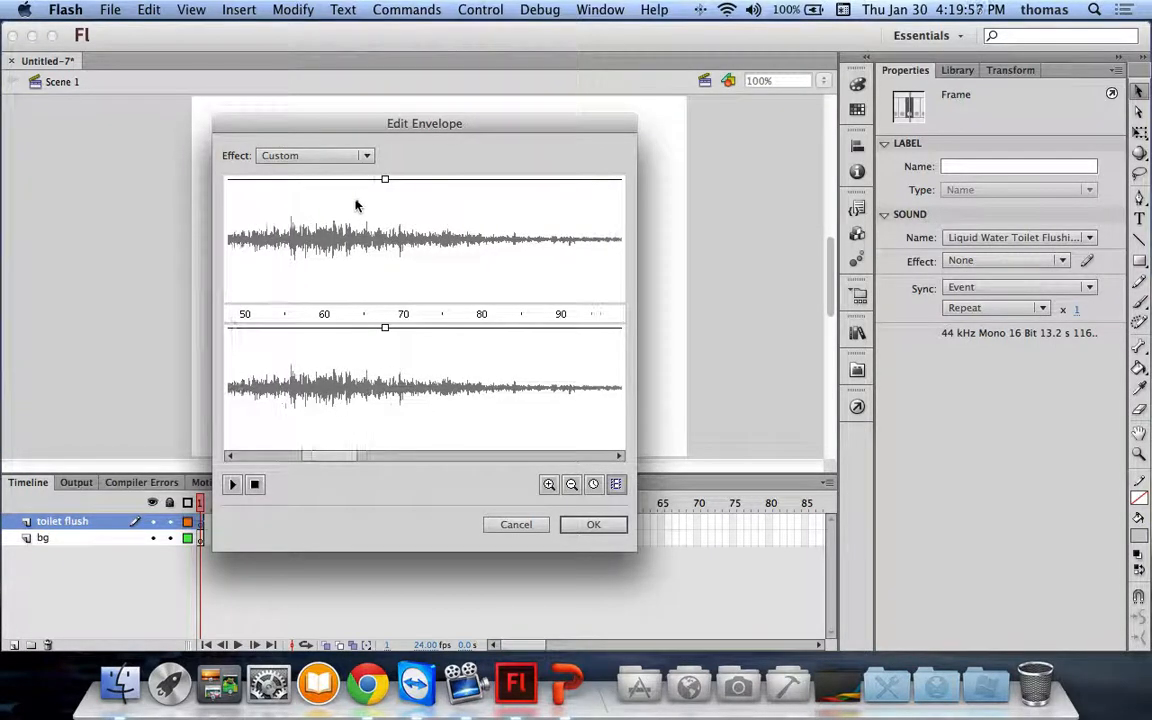
pyautogui.click(330, 180)
pyautogui.moveTo(332, 183); pyautogui.dragTo(378, 224)
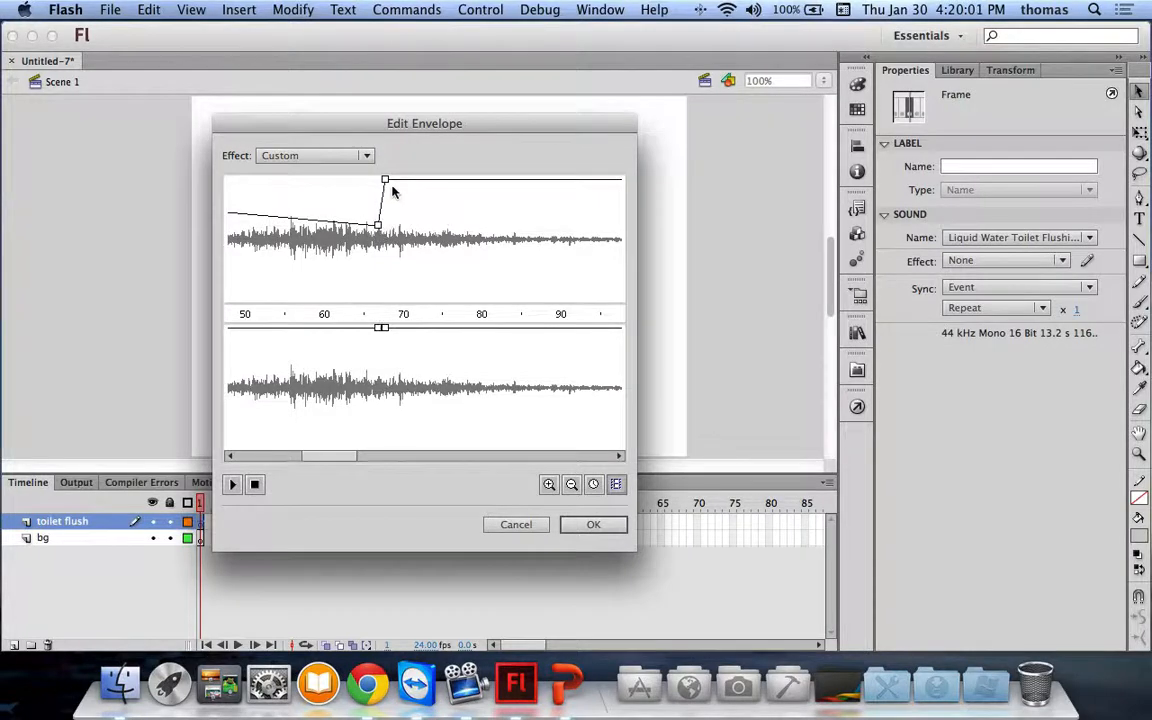
pyautogui.moveTo(393, 181); pyautogui.dragTo(505, 314)
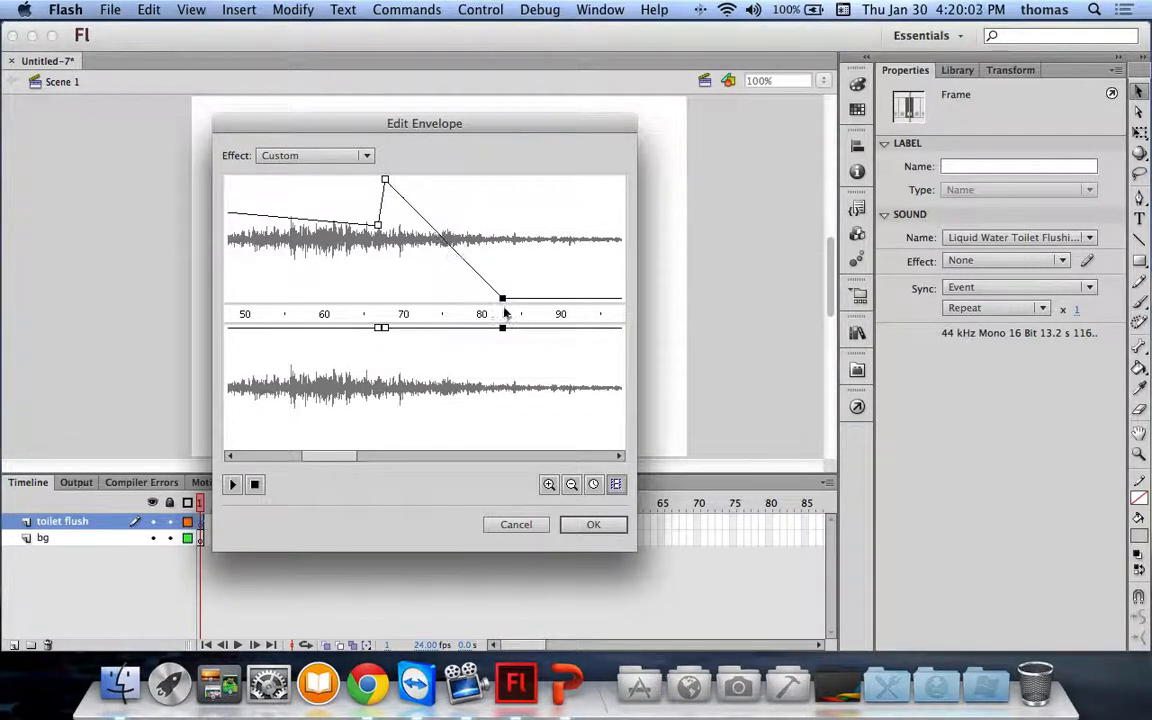
pyautogui.moveTo(386, 181); pyautogui.dragTo(452, 270)
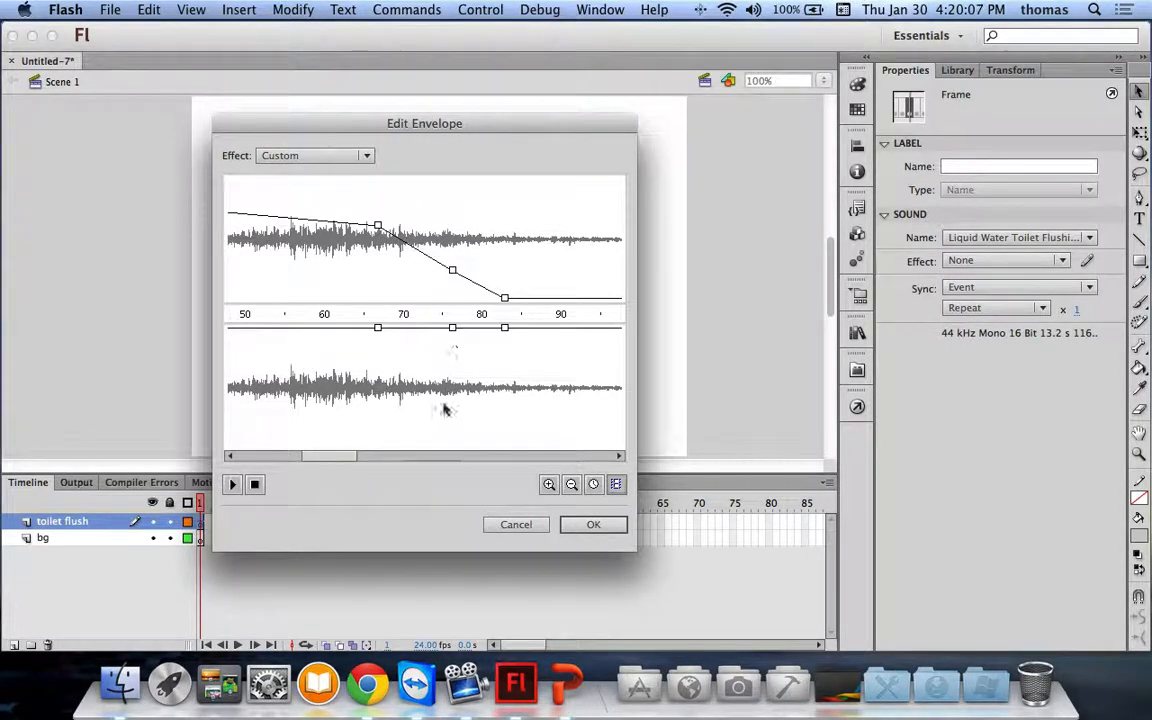
# Lower the bottom channel's volume points to silence, move them to about frames 72, 80 and 89, and preview the sound.
pyautogui.moveTo(379, 328); pyautogui.dragTo(422, 446)
pyautogui.moveTo(452, 328); pyautogui.dragTo(482, 453)
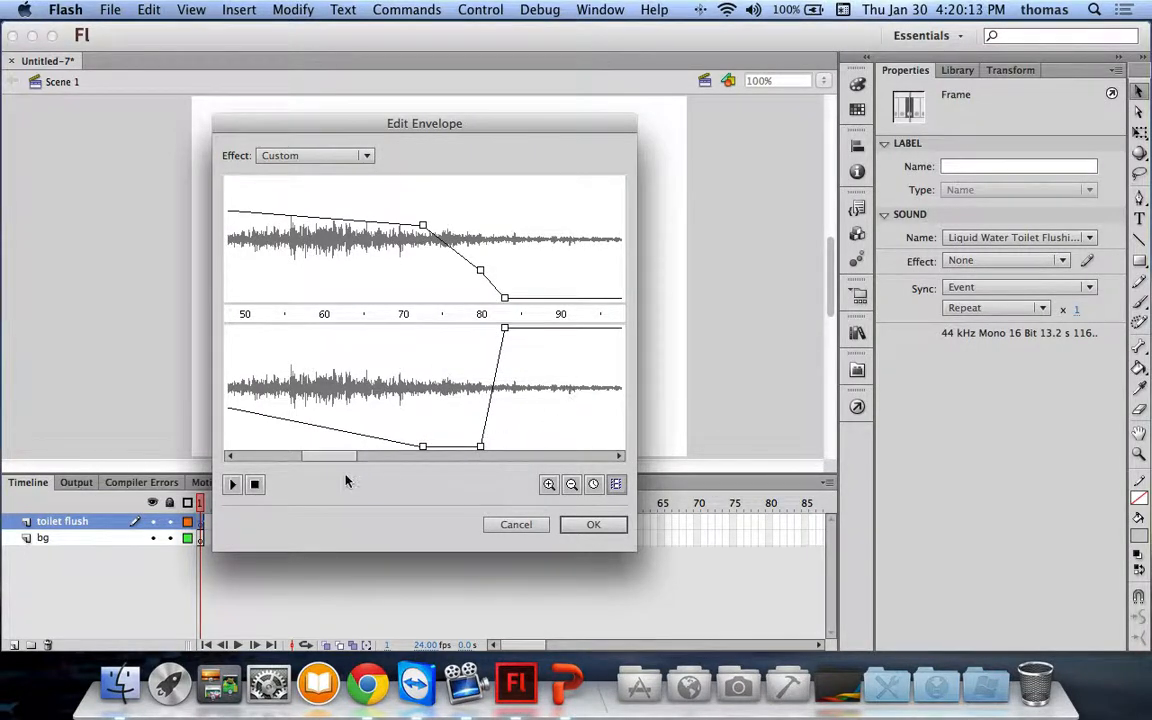
pyautogui.click(232, 484)
pyautogui.moveTo(504, 333); pyautogui.dragTo(555, 449)
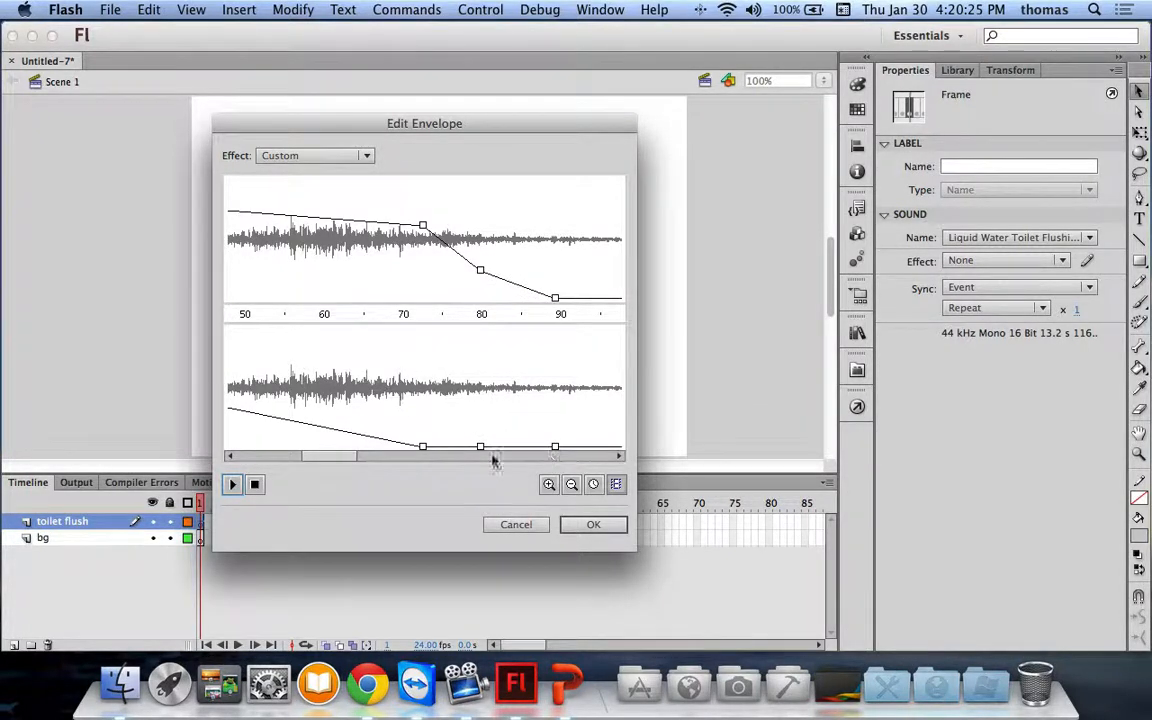
# Apply the preset Fade In effect to the toilet flush sound and play it.
pyautogui.hscroll(-5, 440, 440)
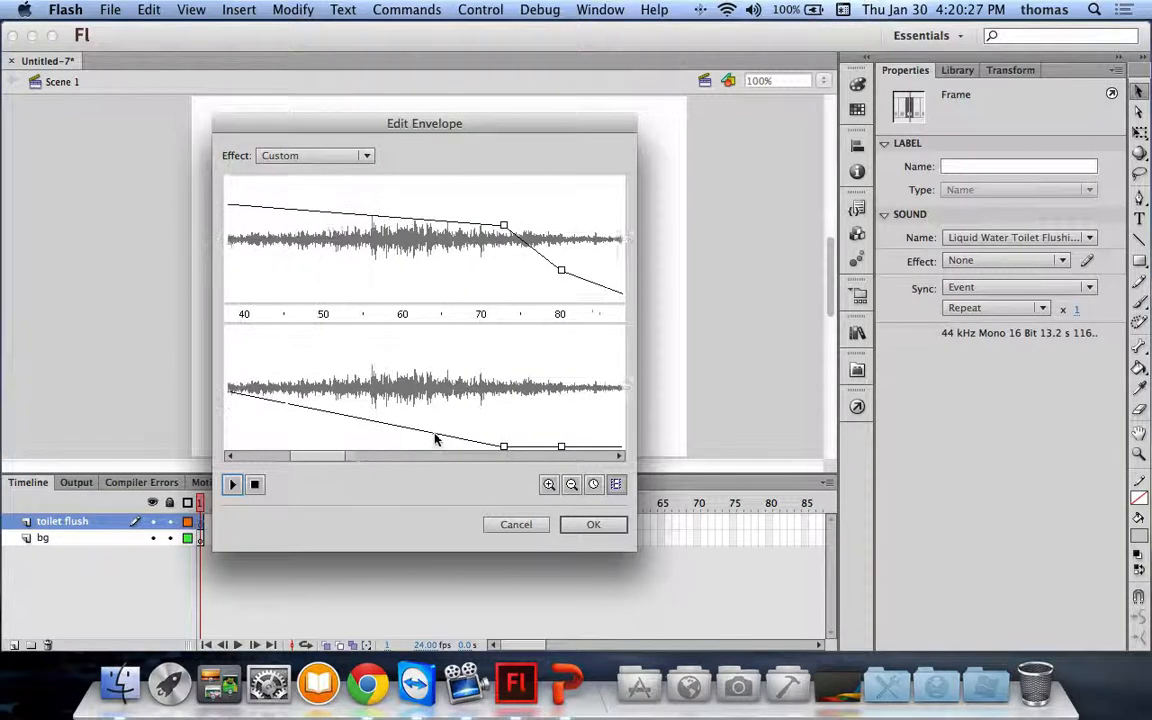
pyautogui.hscroll(-5, 406, 393)
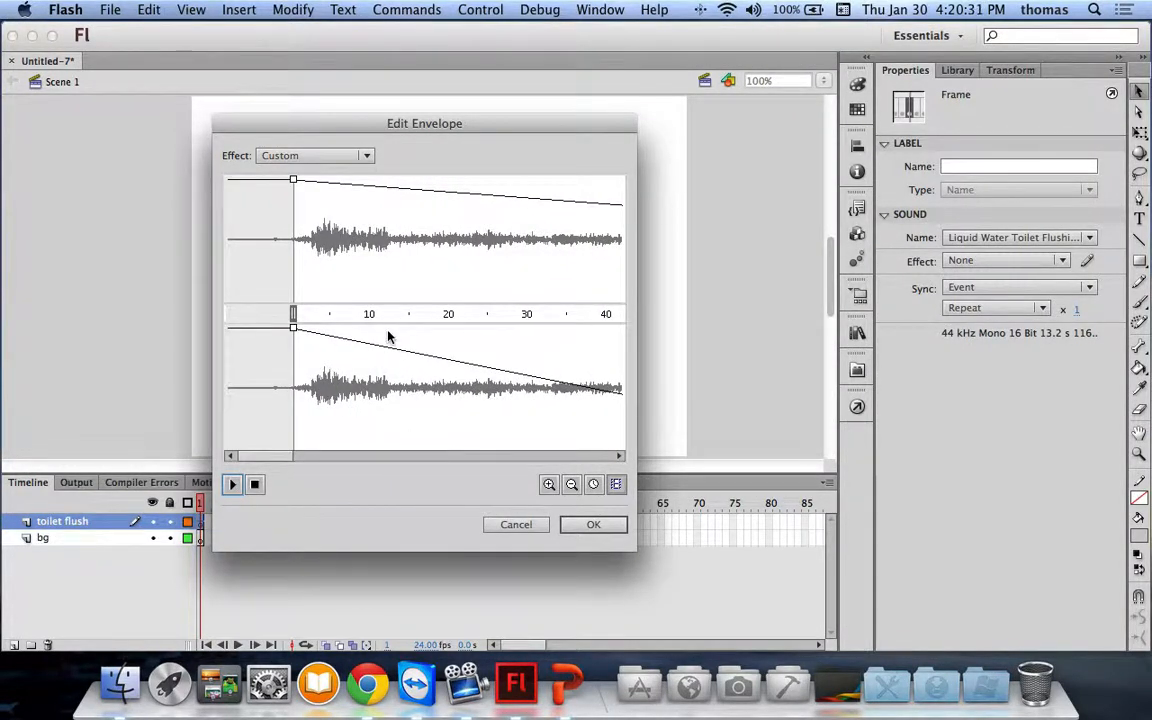
pyautogui.click(365, 156)
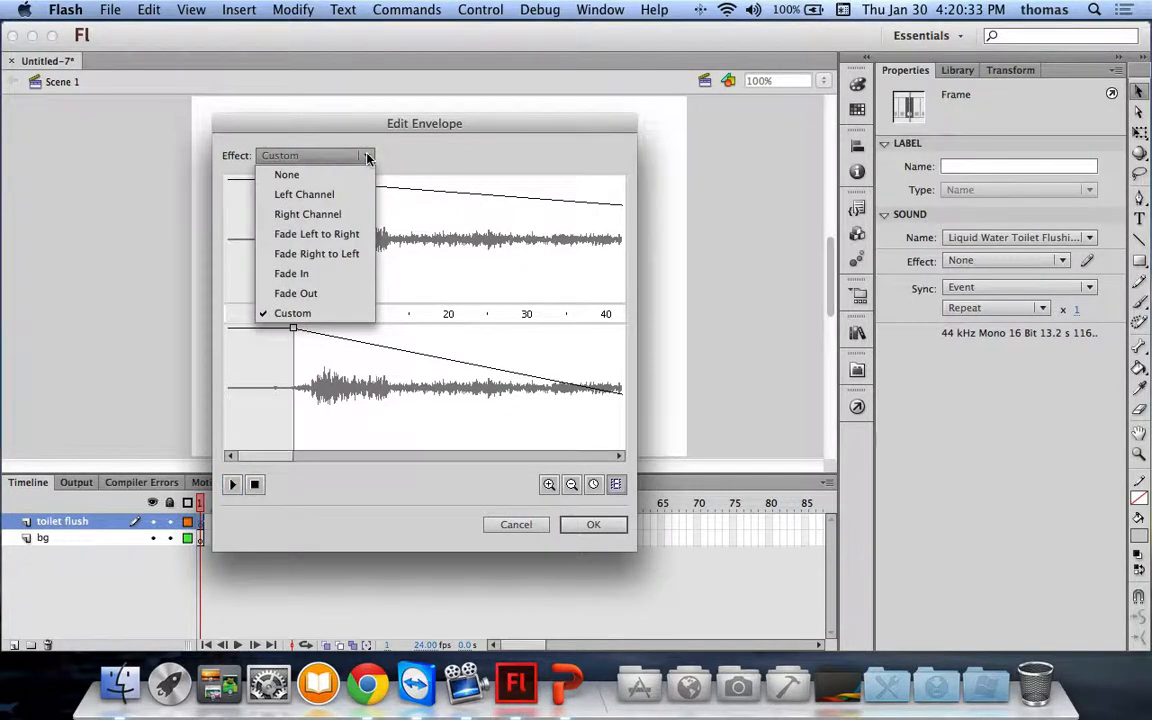
pyautogui.click(310, 274)
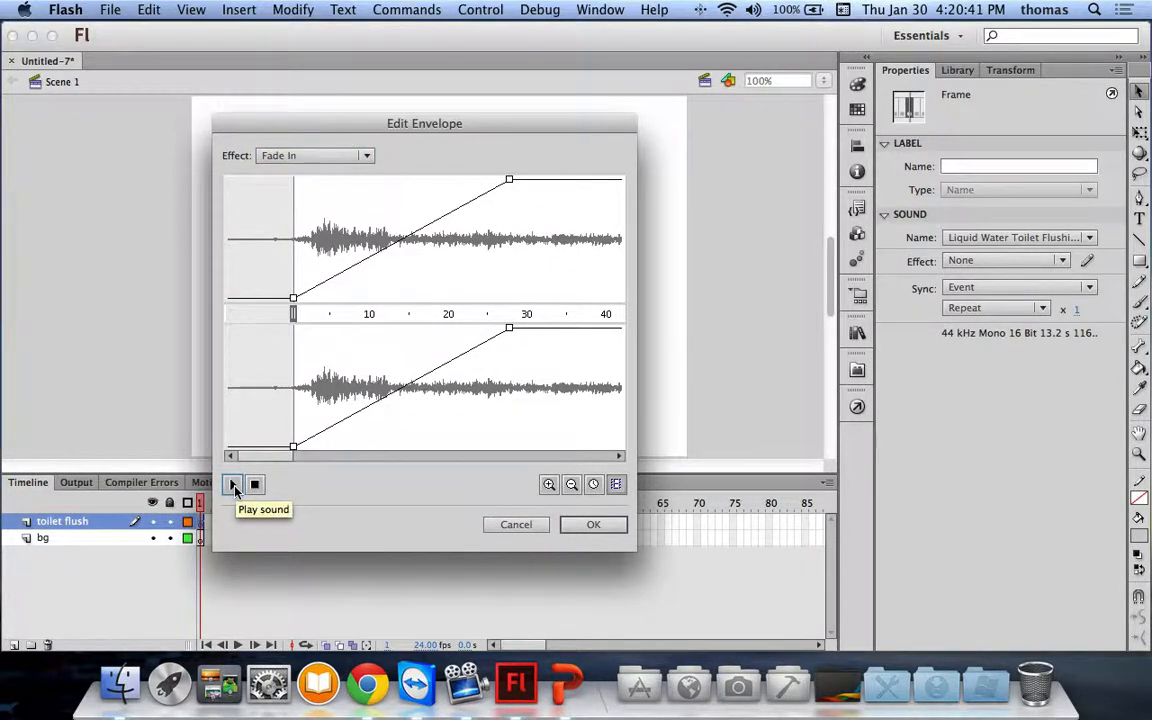
pyautogui.click(233, 486)
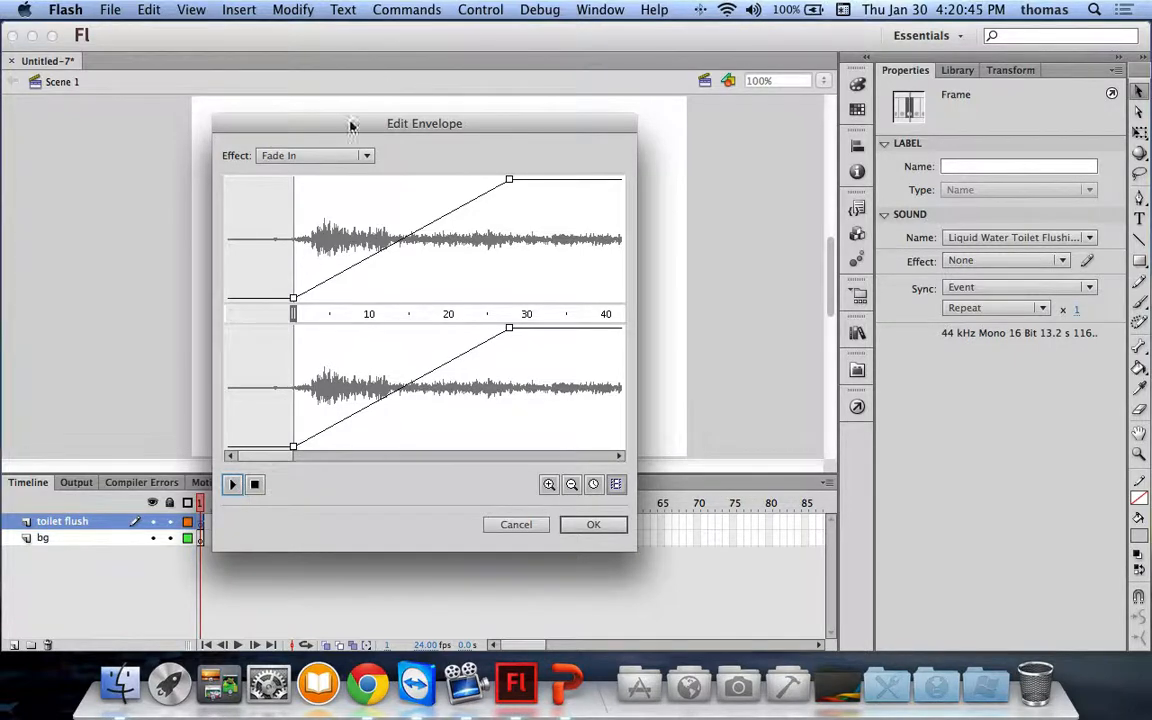
# Switch the toilet flush sound's effect to Fade Out, check the volume curve near its end and accept the envelope changes.
pyautogui.click(300, 156)
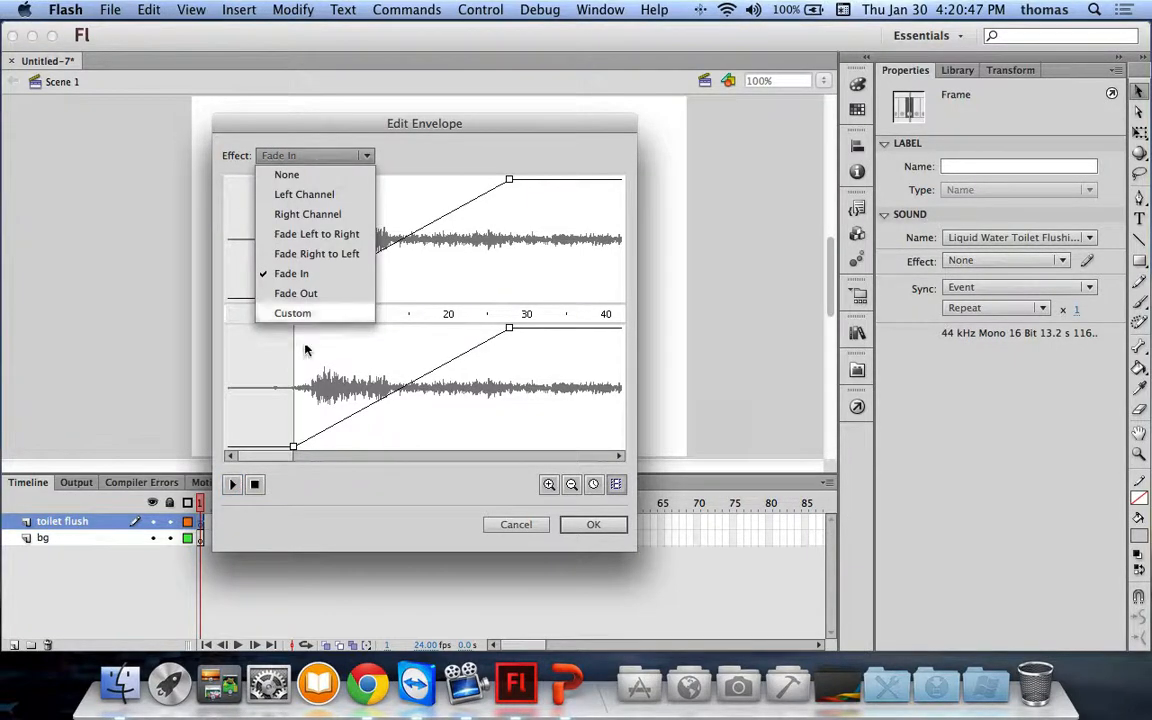
pyautogui.click(295, 295)
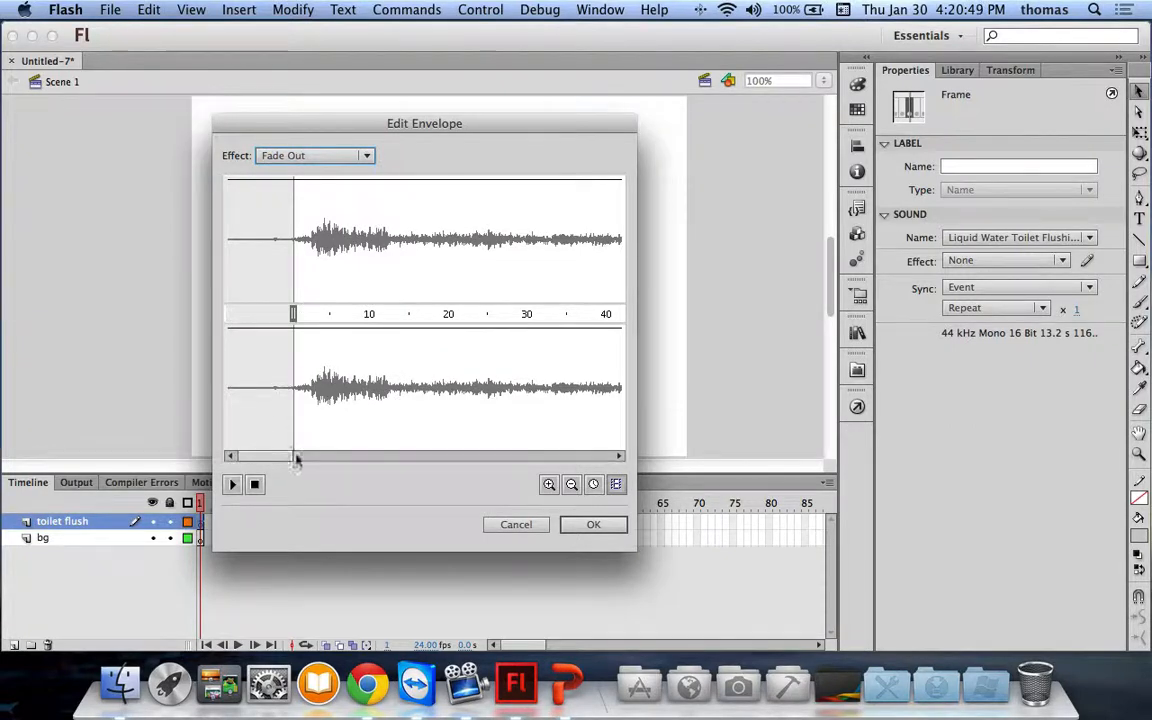
pyautogui.moveTo(293, 456); pyautogui.dragTo(362, 456)
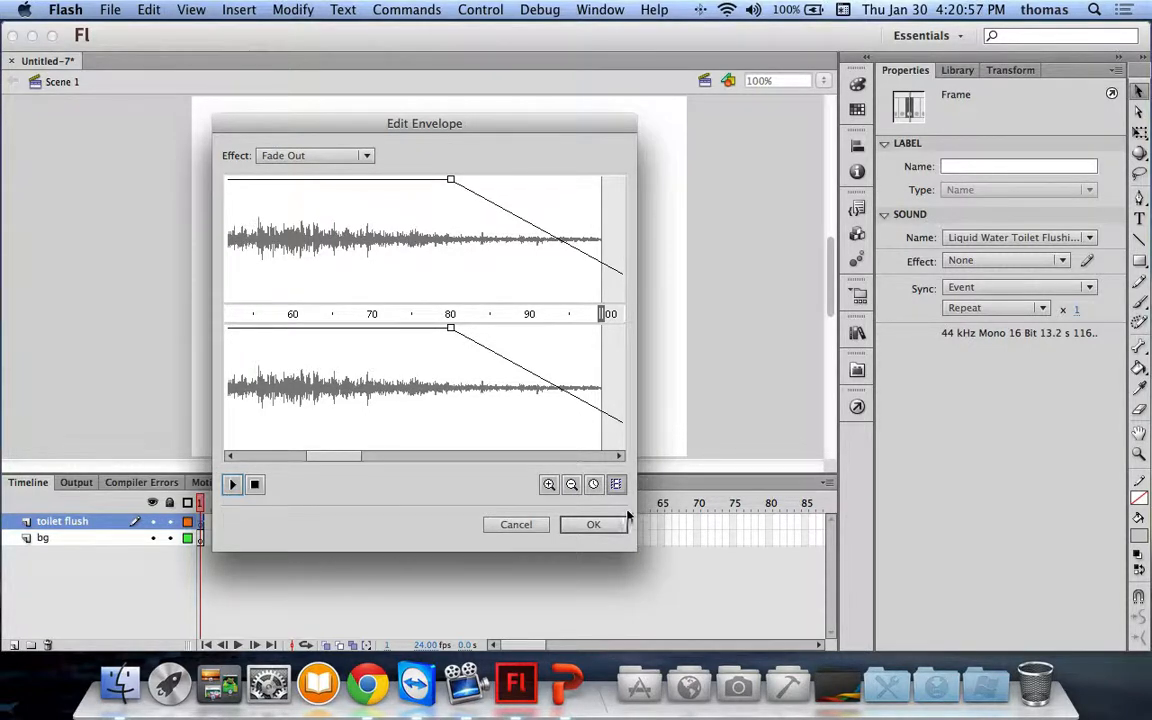
pyautogui.click(604, 524)
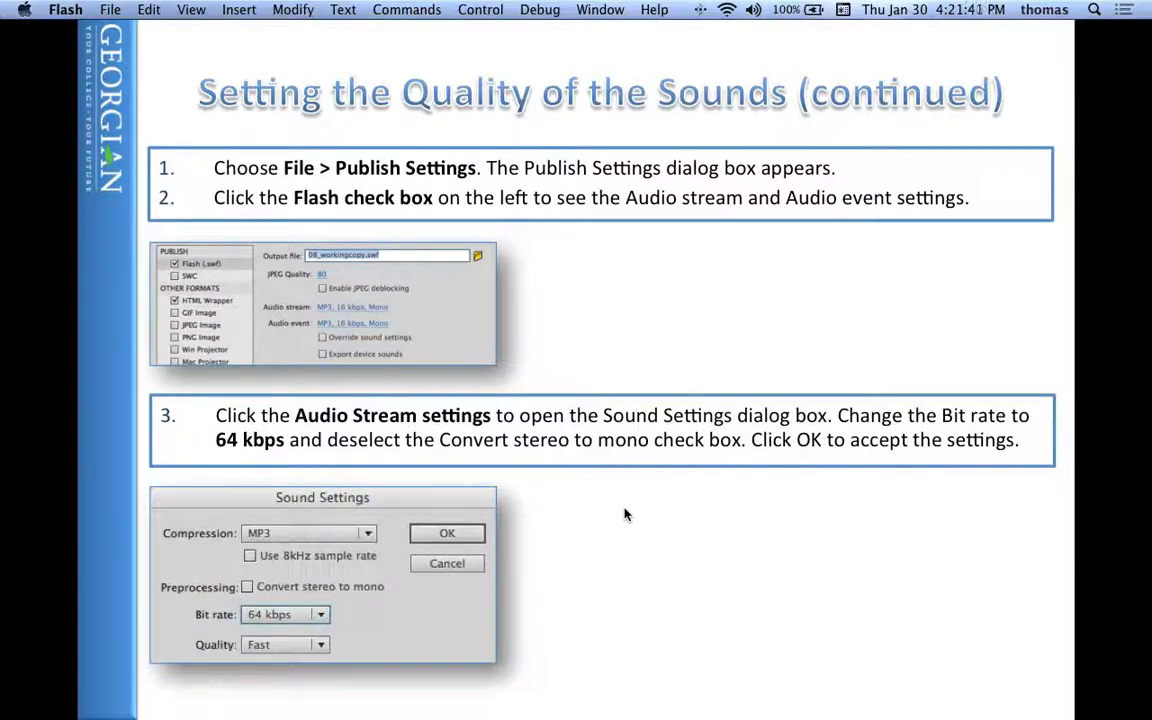
pyautogui.press('Right')
pyautogui.press('Right')
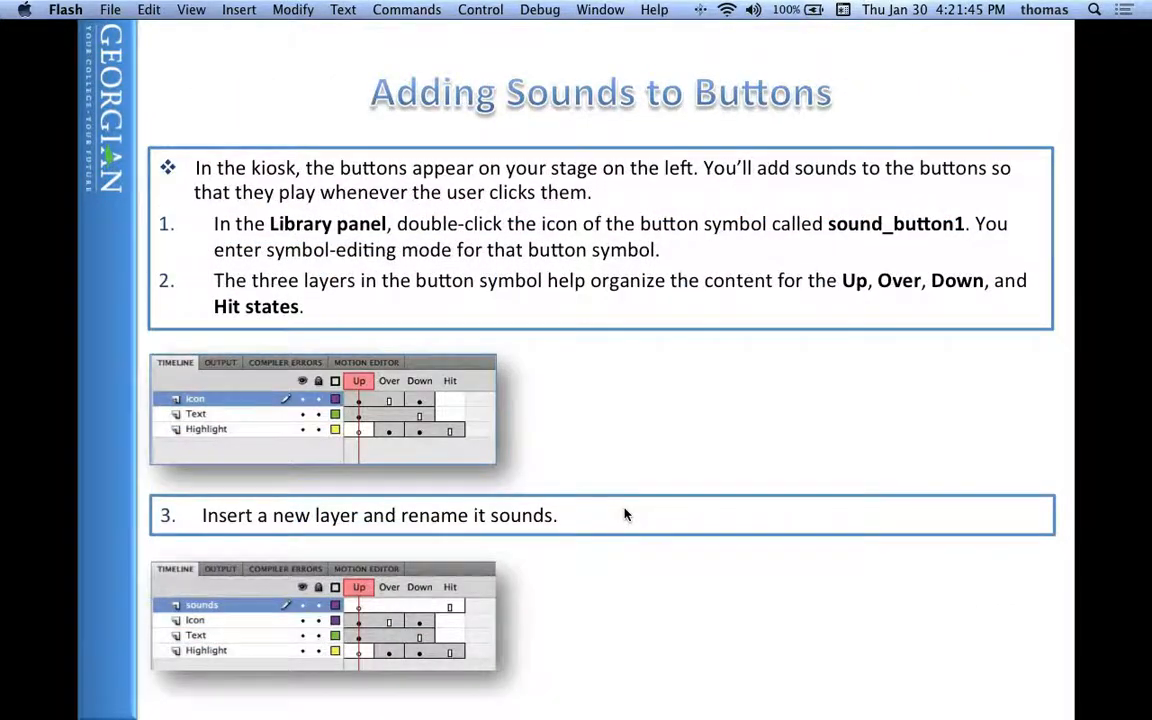
pyautogui.press('Right')
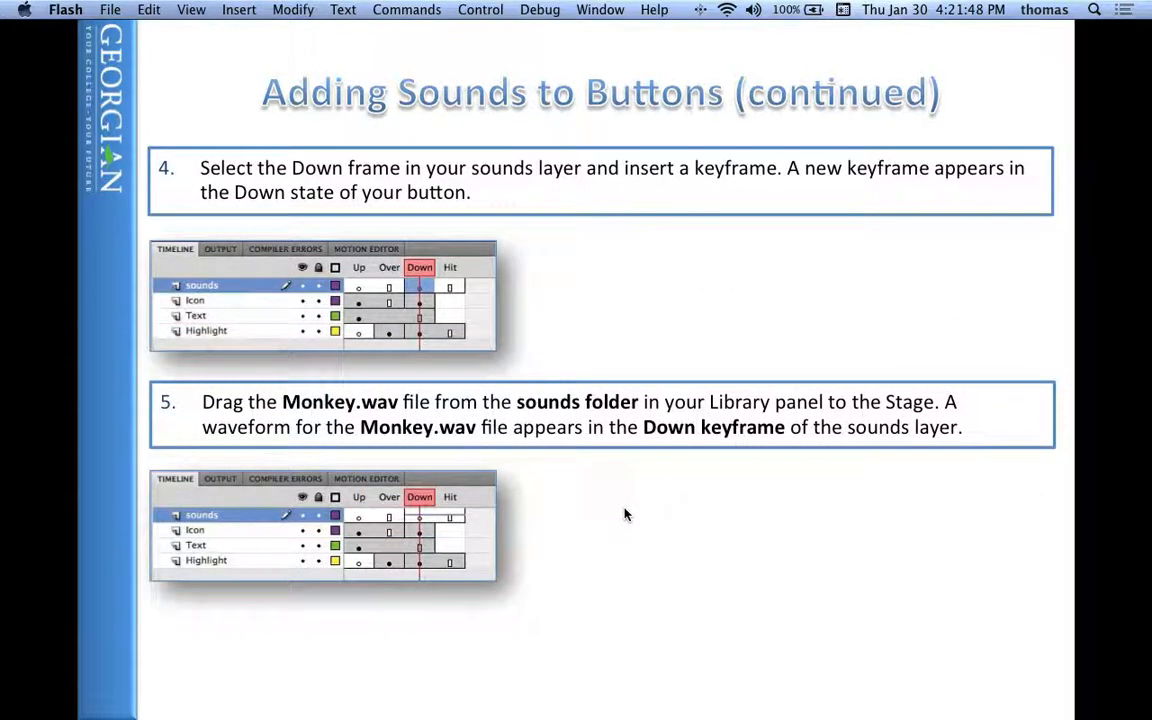
pyautogui.press('Right')
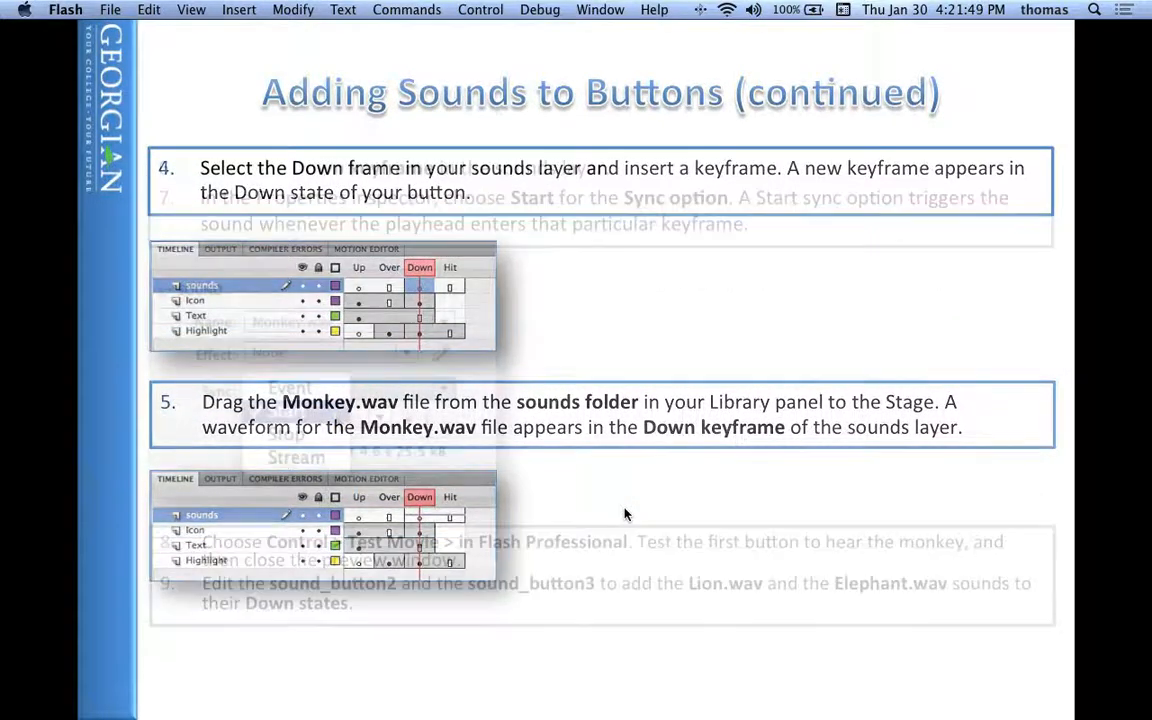
pyautogui.press('Right')
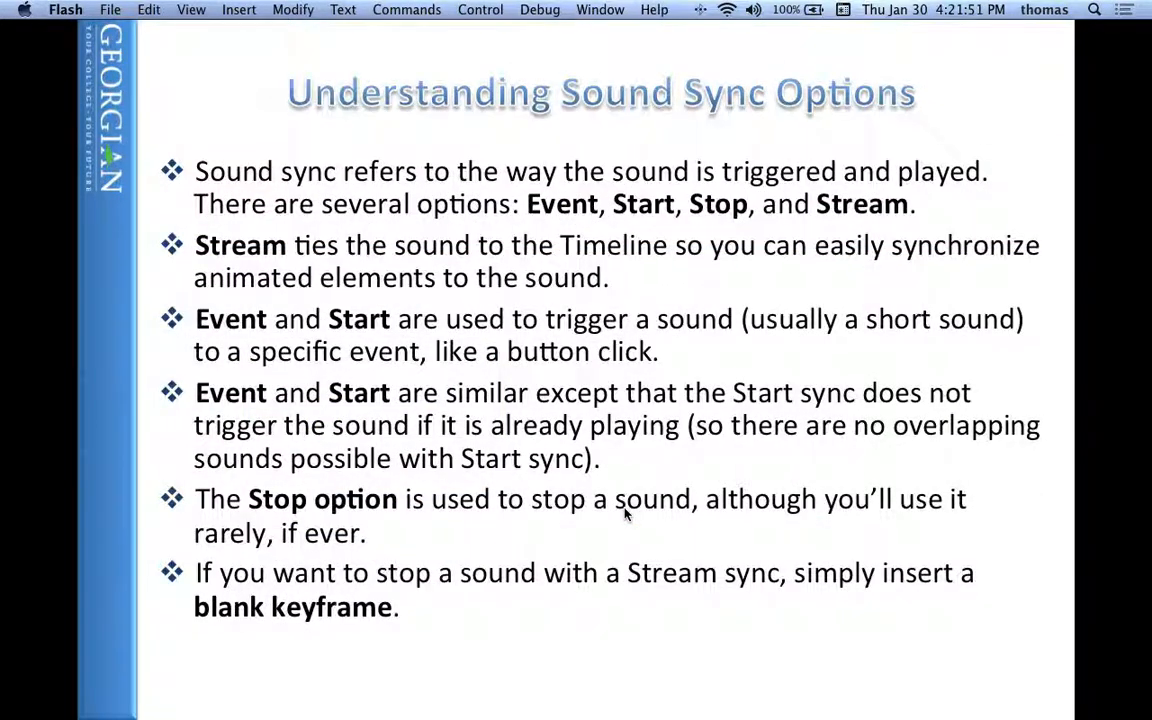